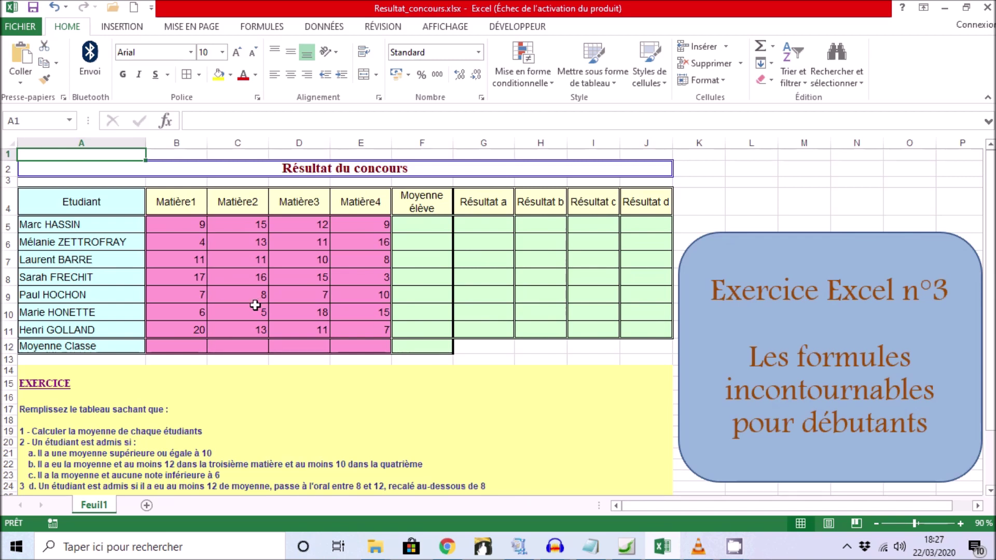
Inspect the title row's cells to confirm the contest title text lives in A2
{"action": "left_click", "coordinate": [286, 169]}
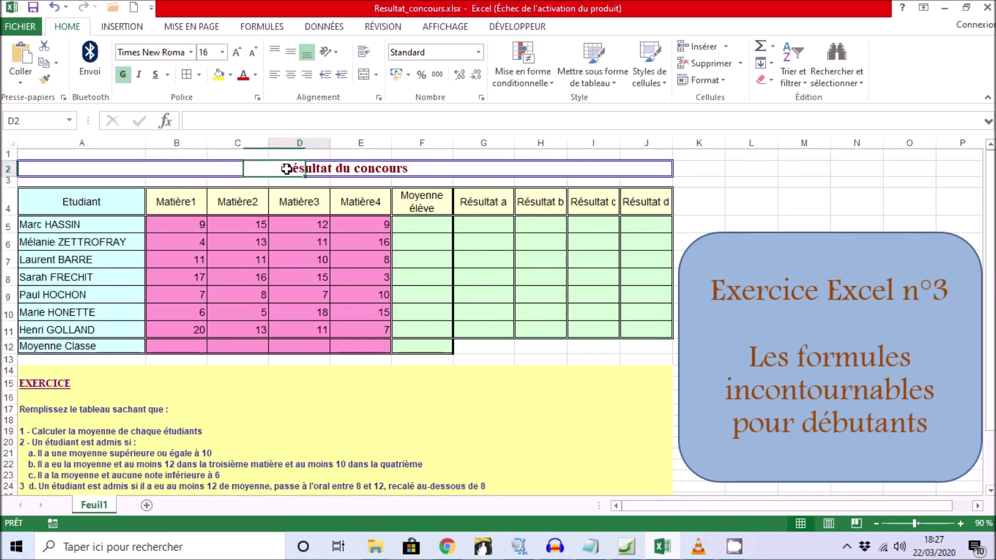
{"action": "left_click", "coordinate": [377, 170]}
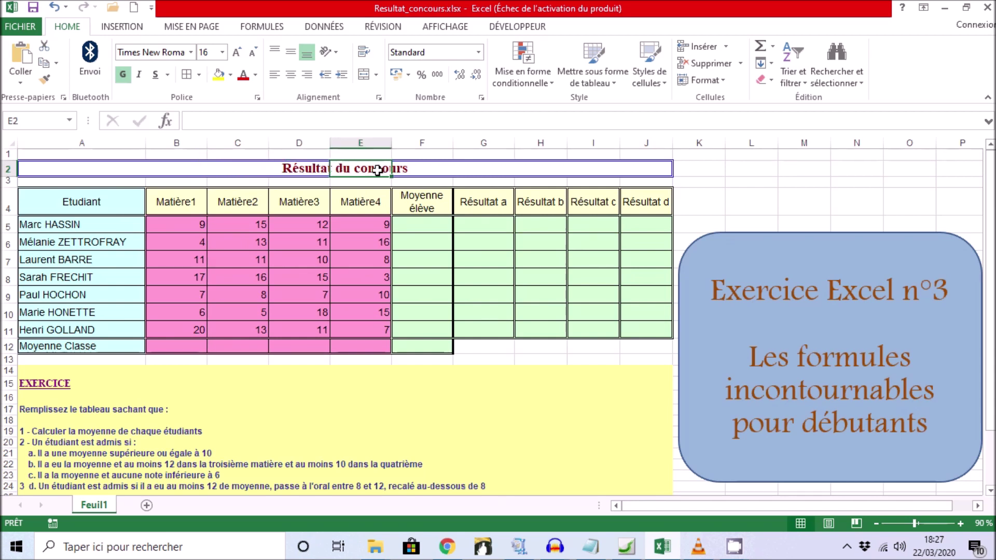
{"action": "left_click", "coordinate": [324, 172]}
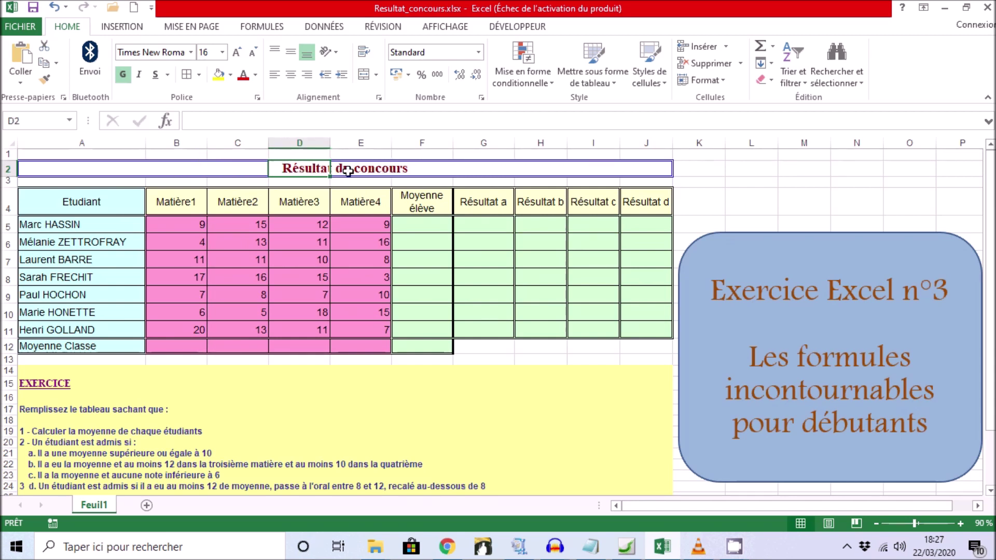
{"action": "left_click", "coordinate": [56, 171]}
{"action": "left_click", "coordinate": [195, 169]}
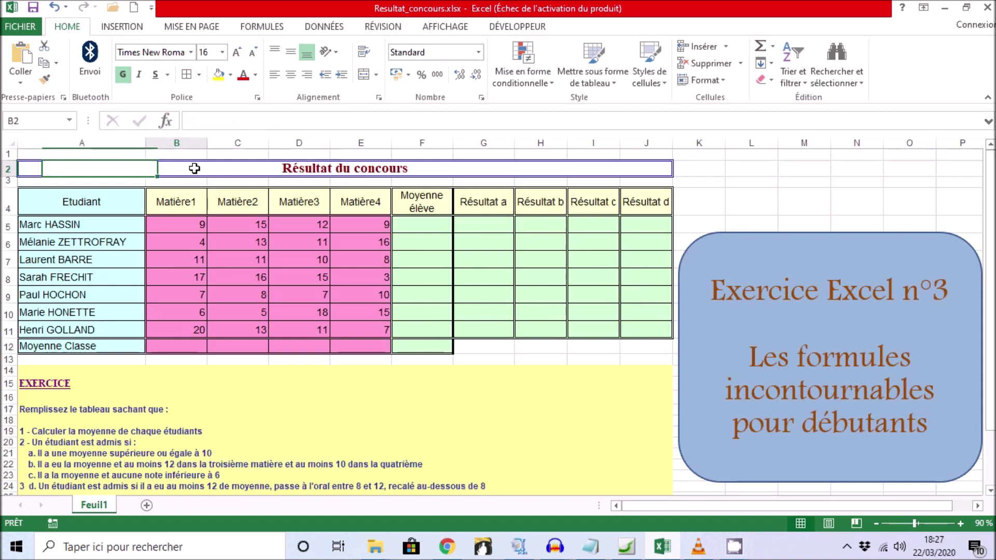
{"action": "left_click", "coordinate": [305, 170]}
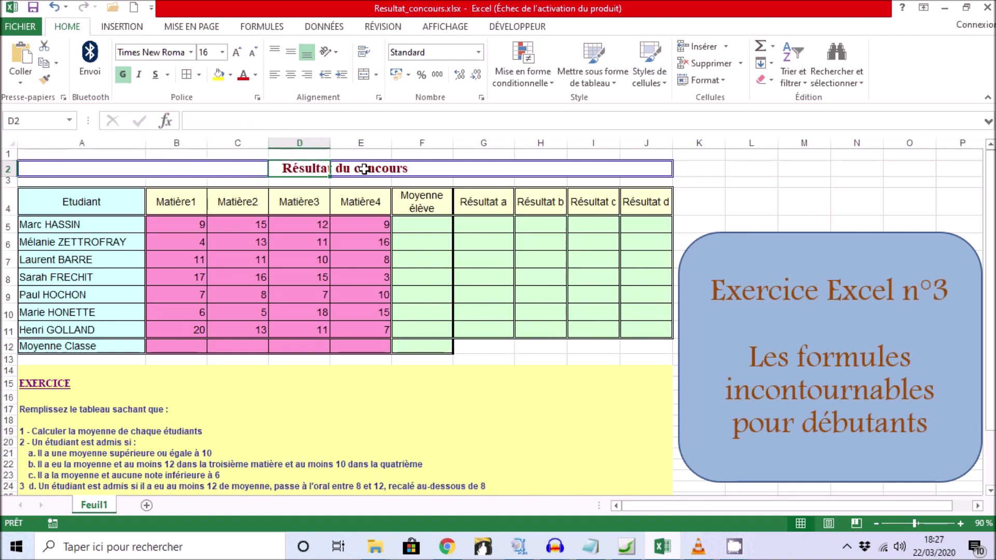
{"action": "key", "text": "ctrl+Home"}
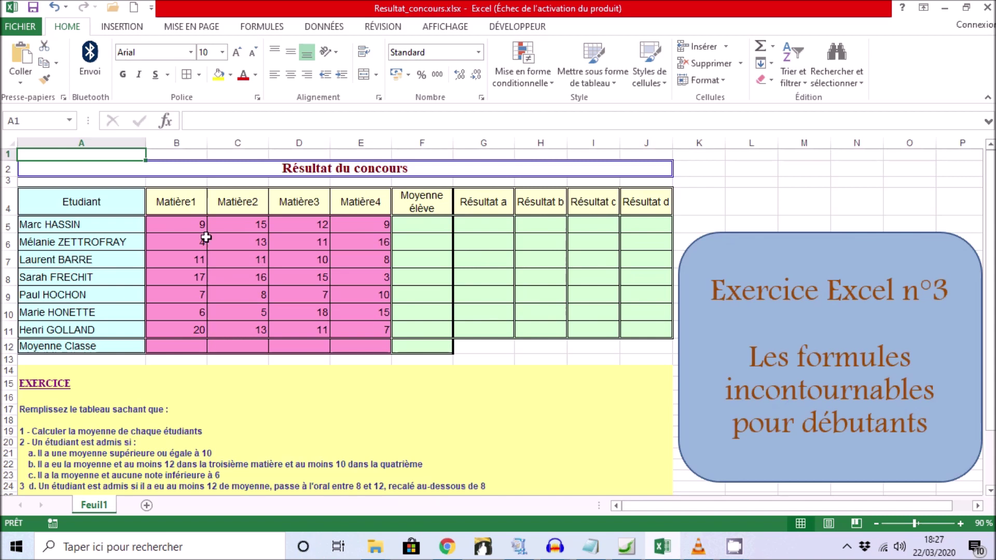
{"action": "left_click", "coordinate": [244, 168]}
{"action": "left_click", "coordinate": [286, 168]}
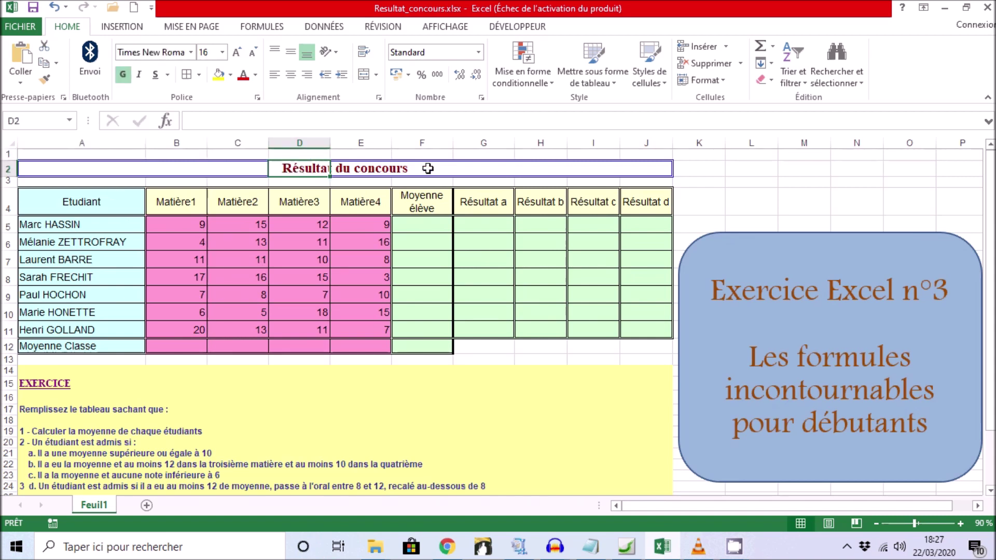
{"action": "left_click", "coordinate": [384, 169]}
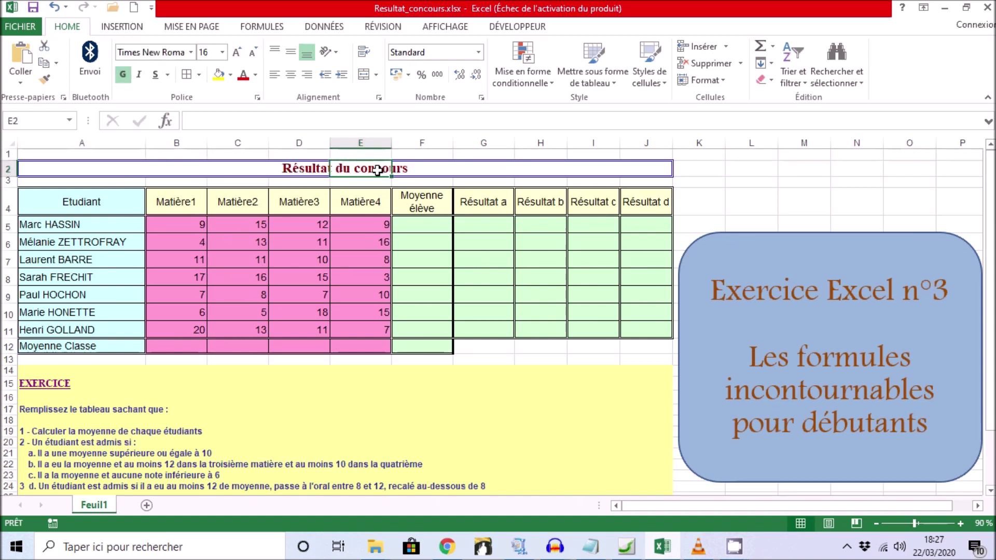
{"action": "left_click", "coordinate": [317, 174]}
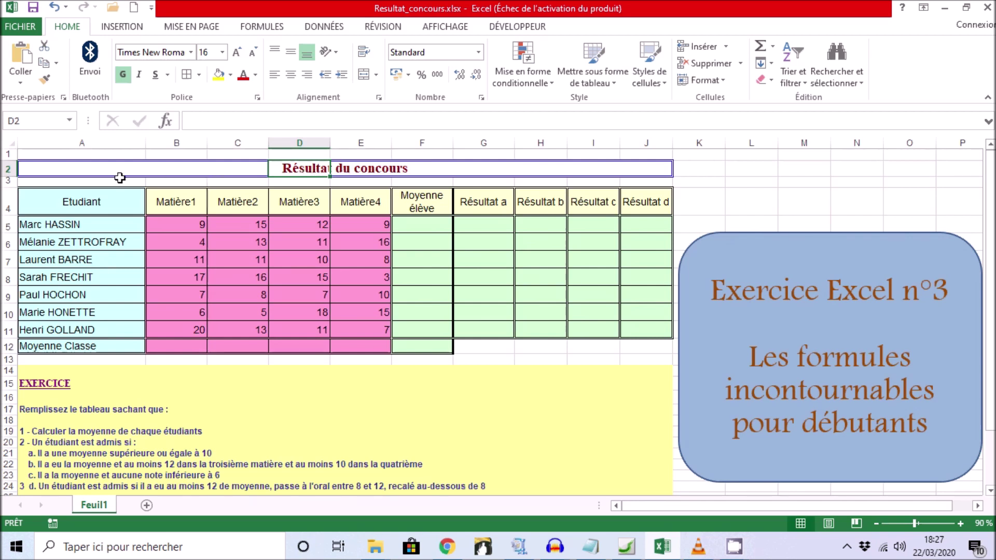
{"action": "left_click", "coordinate": [54, 170]}
{"action": "left_click", "coordinate": [194, 169]}
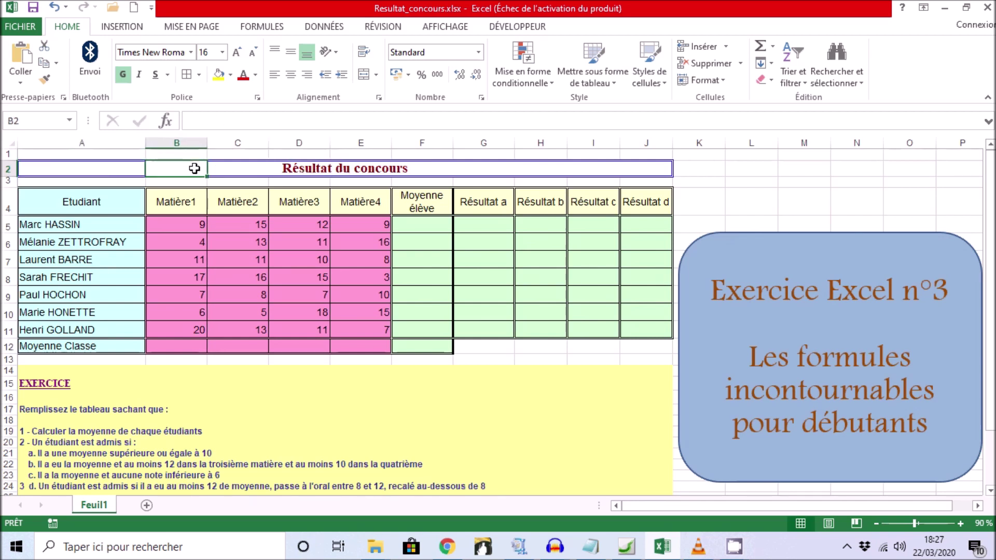
{"action": "left_click", "coordinate": [299, 171]}
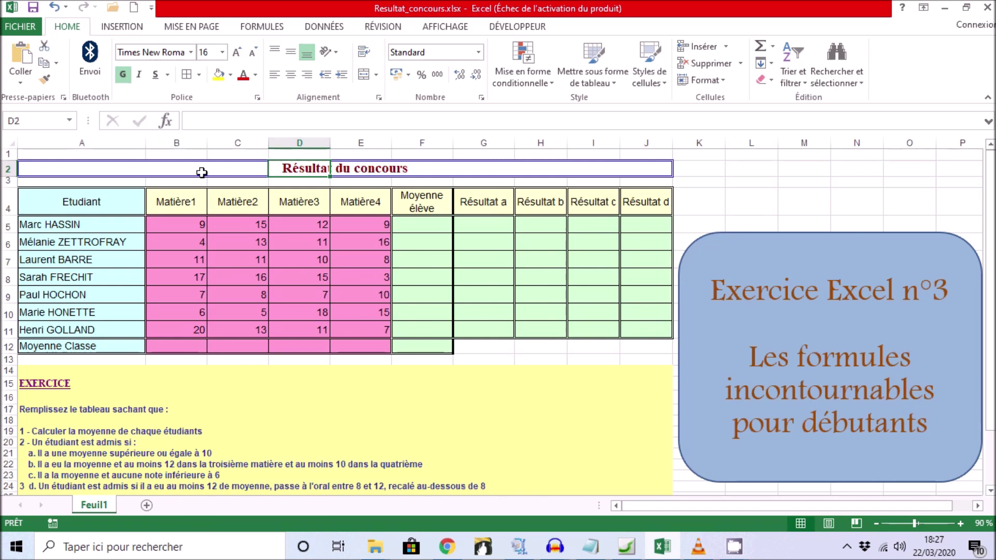
Select the title row A2:J2 across the table's full width
{"action": "left_click_drag", "start_coordinate": [66, 172], "coordinate": [651, 169]}
{"action": "left_click", "coordinate": [312, 169]}
{"action": "left_click", "coordinate": [225, 157]}
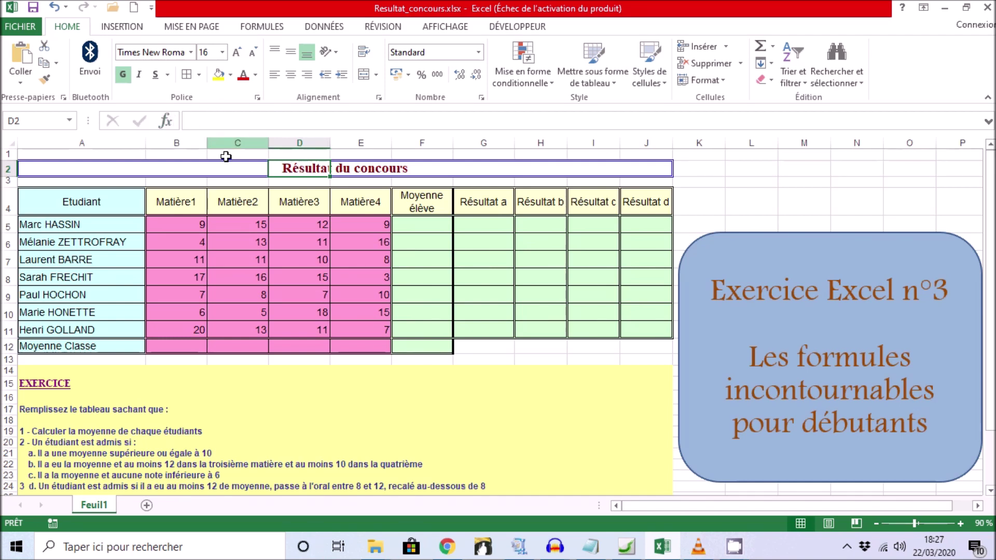
{"action": "left_click", "coordinate": [89, 169]}
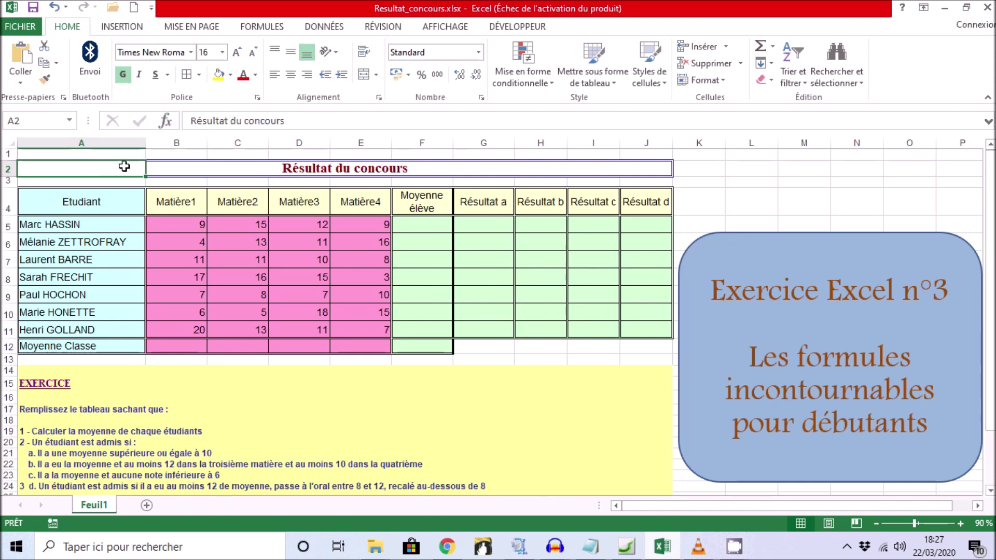
{"action": "left_click_drag", "start_coordinate": [125, 167], "coordinate": [634, 167]}
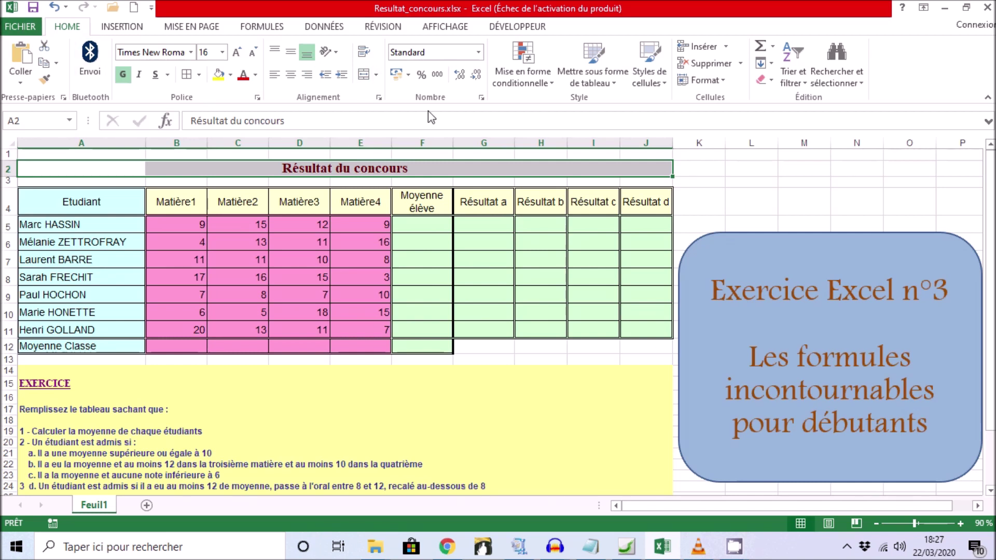
Set the title's horizontal alignment to Centré sur plusieurs colonnes
{"action": "left_click", "coordinate": [378, 98]}
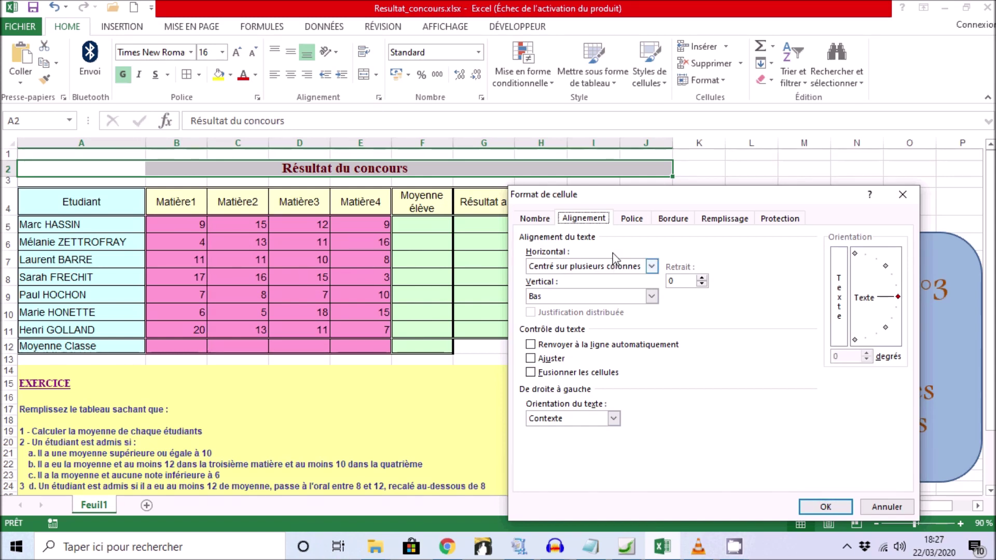
{"action": "left_click", "coordinate": [652, 267]}
{"action": "left_click", "coordinate": [653, 268]}
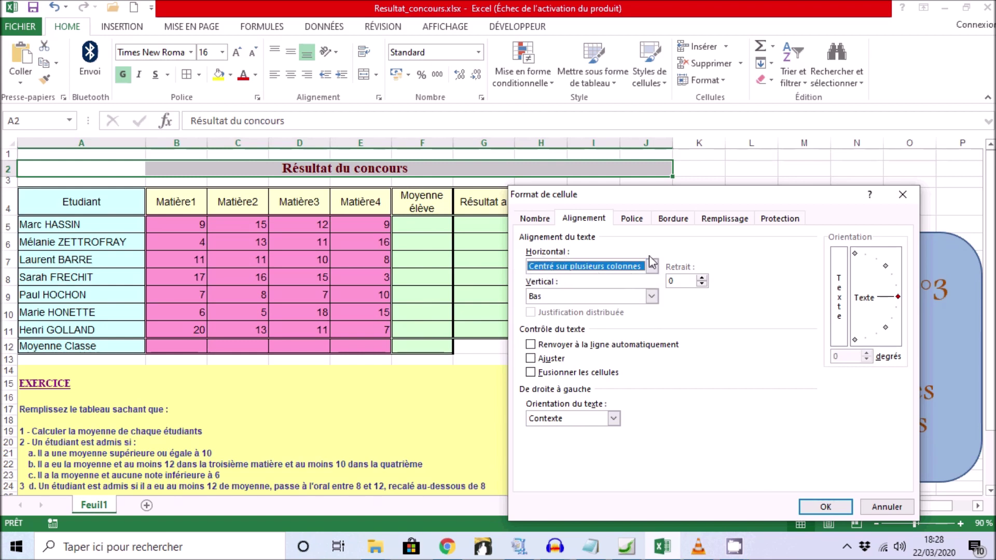
Replace the title's borders with a blue double-line Contour outline and confirm
{"action": "left_click", "coordinate": [673, 219]}
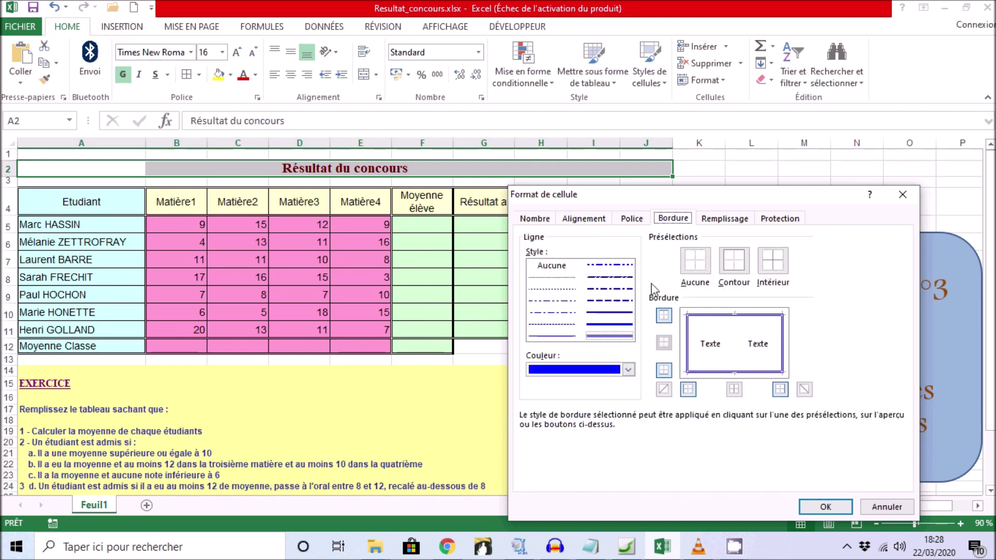
{"action": "left_click", "coordinate": [699, 264]}
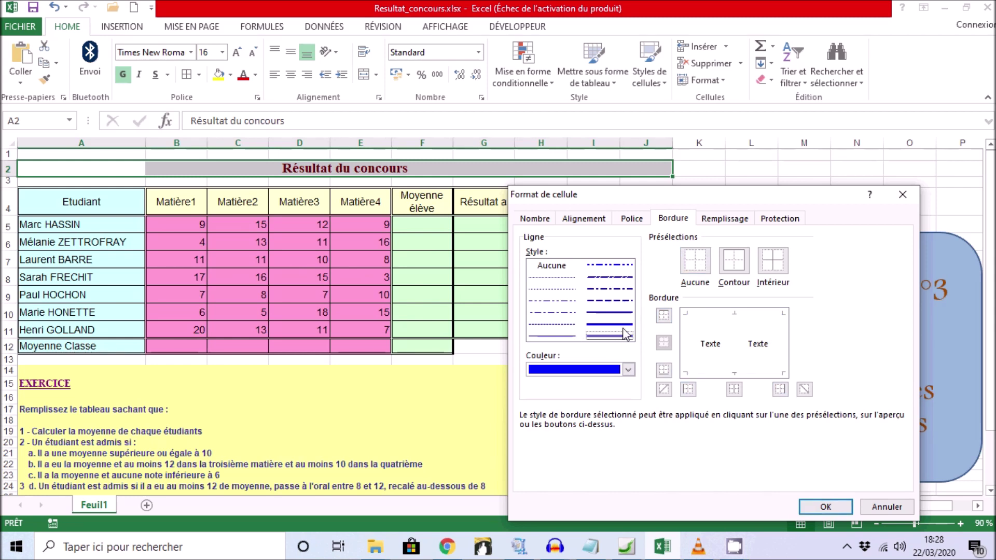
{"action": "left_click", "coordinate": [739, 263]}
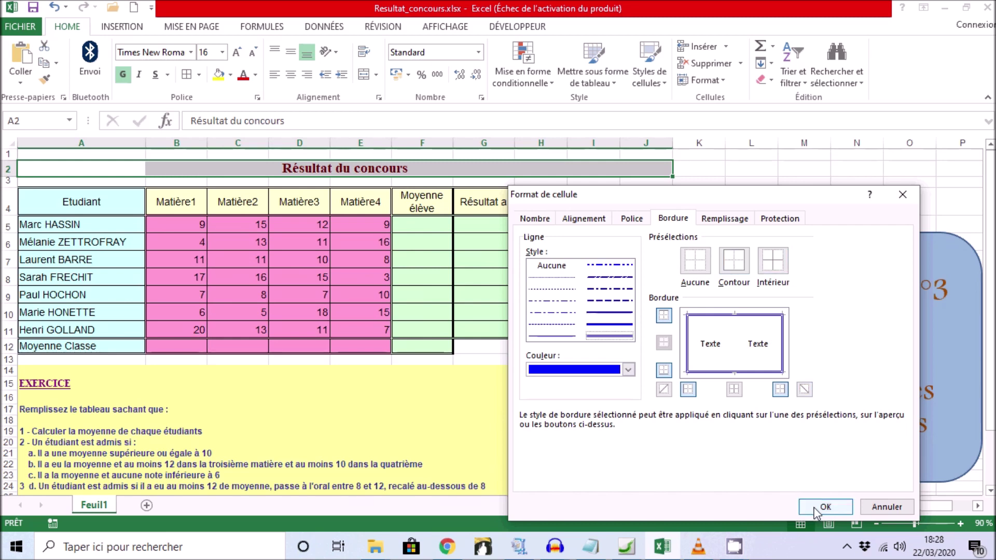
{"action": "left_click", "coordinate": [583, 219]}
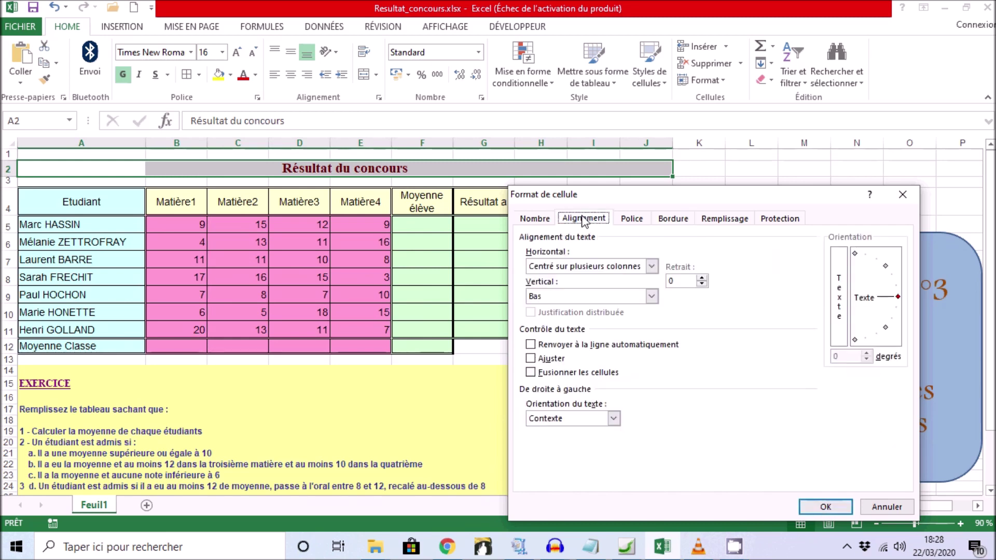
{"action": "left_click", "coordinate": [824, 506]}
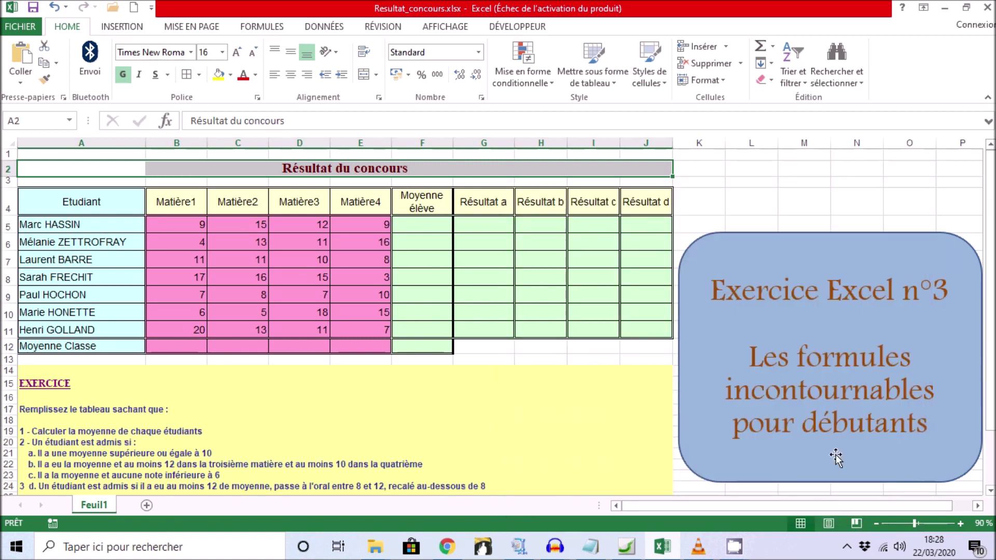
{"action": "left_click", "coordinate": [100, 165]}
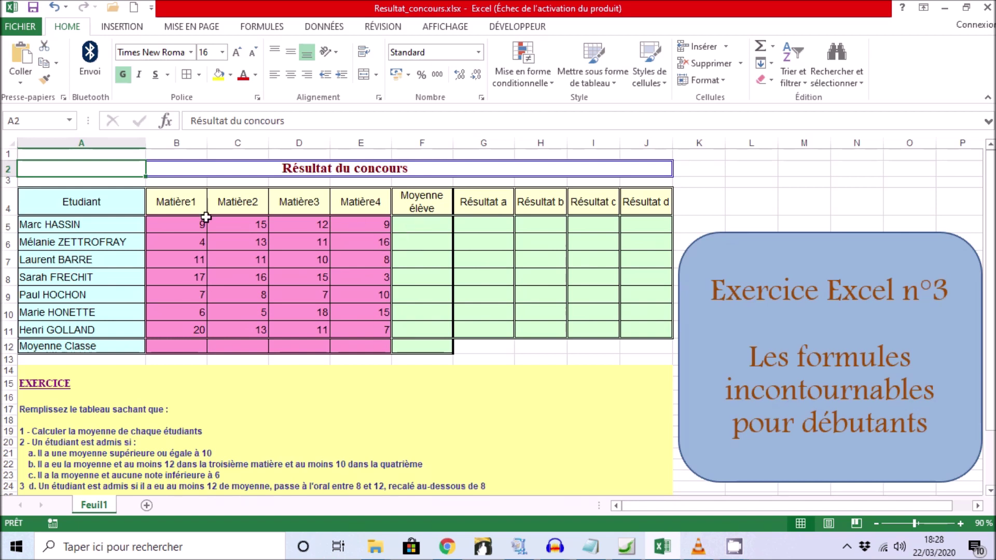
{"action": "left_click_drag", "start_coordinate": [82, 197], "coordinate": [82, 343]}
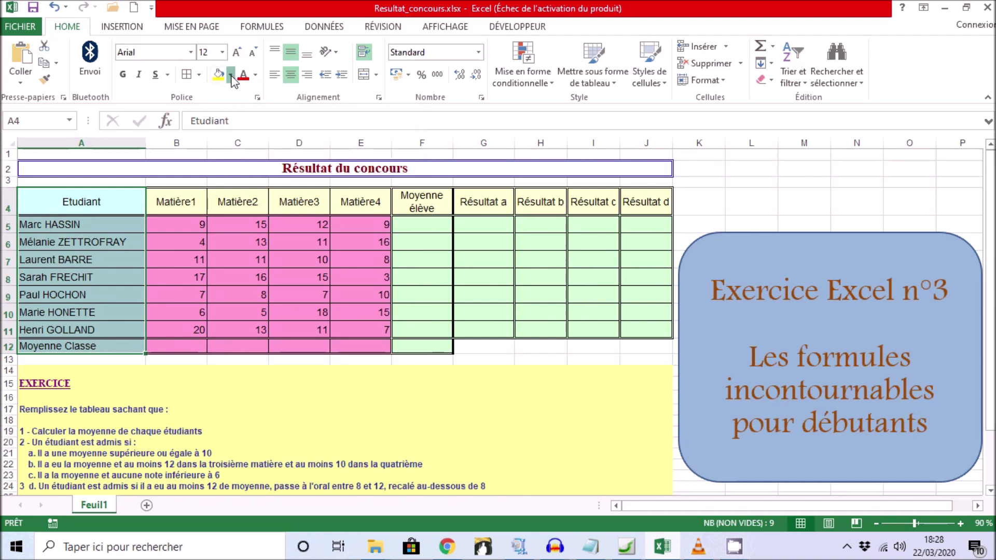
{"action": "left_click", "coordinate": [231, 76]}
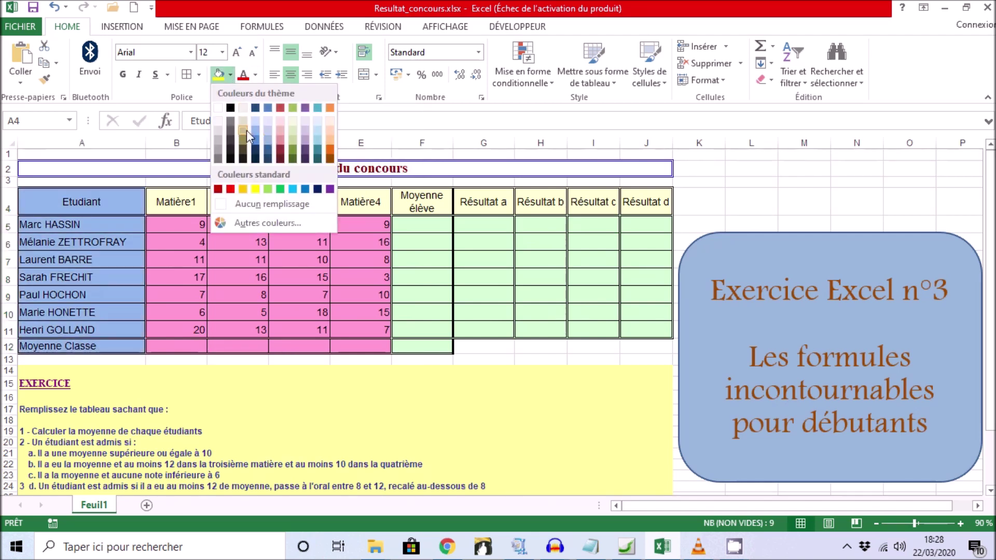
{"action": "left_click", "coordinate": [199, 74]}
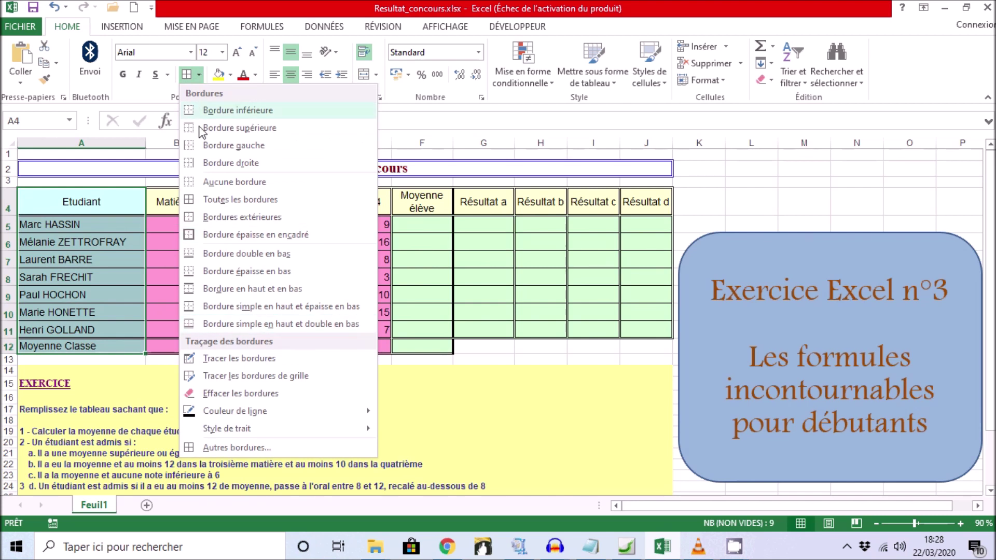
{"action": "left_click", "coordinate": [245, 449]}
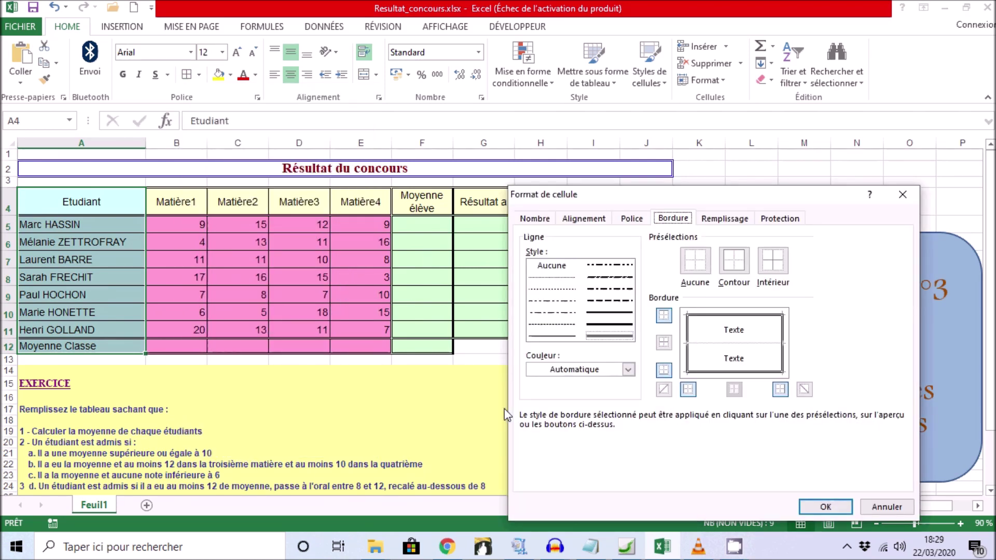
{"action": "left_click", "coordinate": [891, 511]}
{"action": "left_click", "coordinate": [118, 228]}
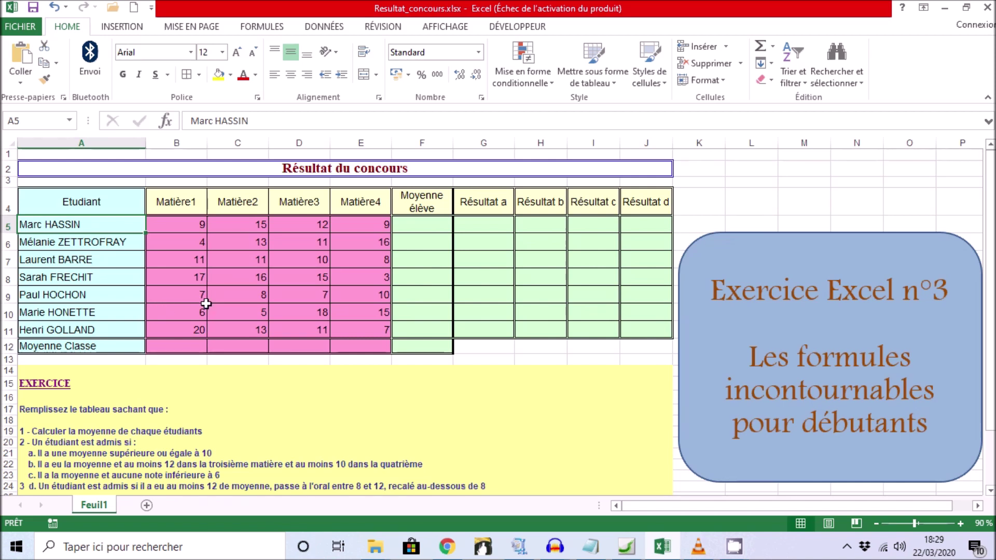
{"action": "left_click_drag", "start_coordinate": [97, 200], "coordinate": [645, 201]}
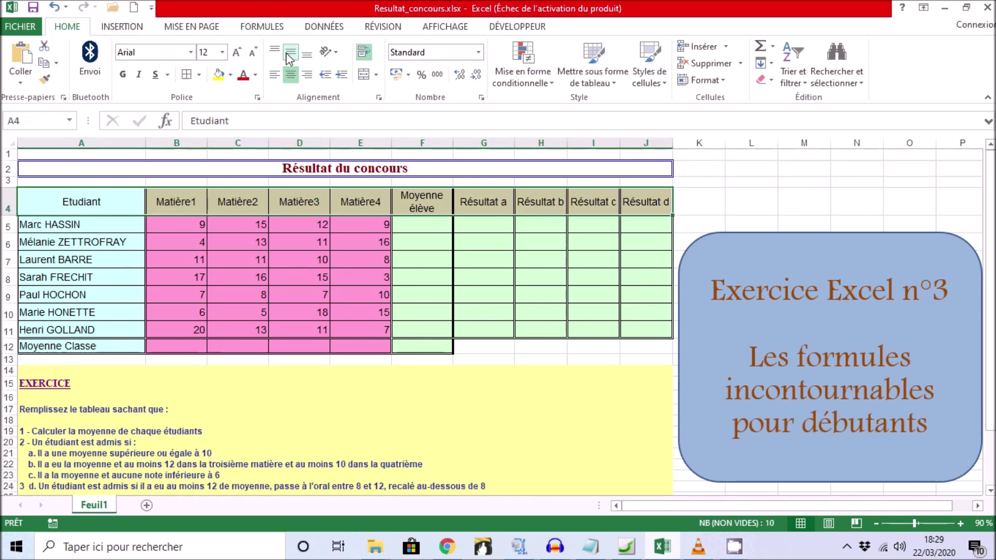
Select G4:J11, the Résultat a–d headers down to the seventh student
{"action": "left_click", "coordinate": [119, 203]}
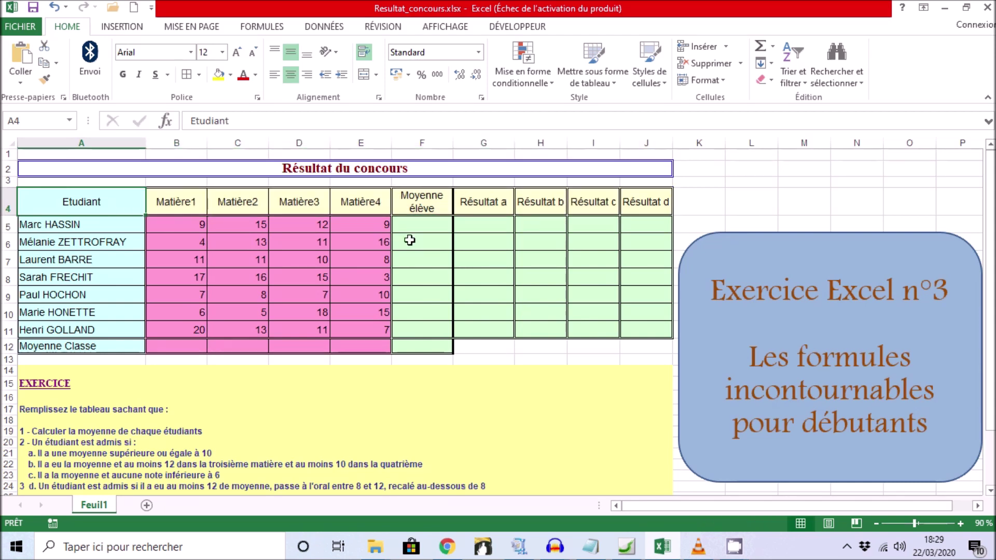
{"action": "mouse_move", "coordinate": [479, 202]}
{"action": "left_mouse_down"}
{"action": "mouse_move", "coordinate": [636, 206]}
{"action": "mouse_move", "coordinate": [646, 328]}
{"action": "left_mouse_up"}
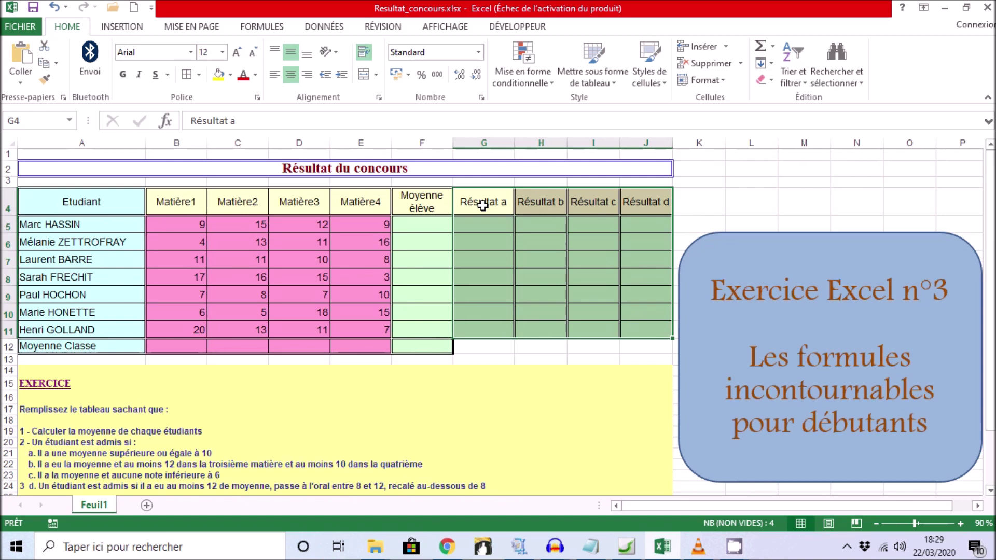
Clear the block's borders, then add double lines on top, right, bottom and between columns
{"action": "left_click", "coordinate": [199, 75]}
{"action": "left_click", "coordinate": [214, 447]}
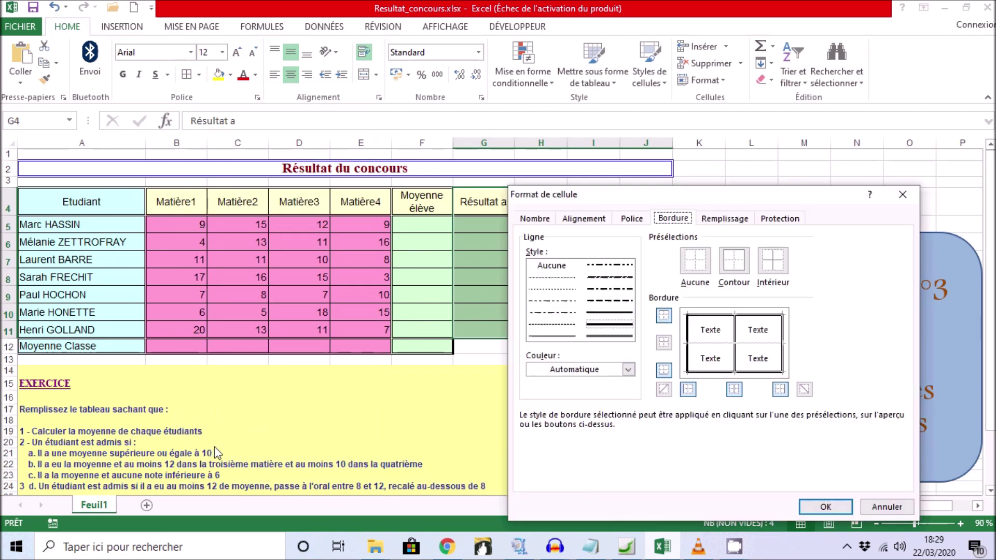
{"action": "left_click", "coordinate": [696, 260]}
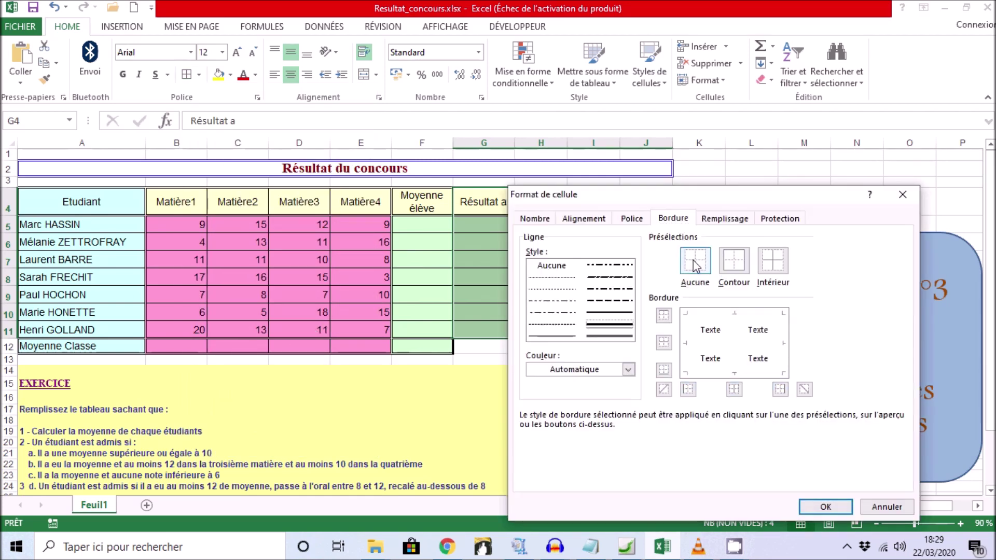
{"action": "mouse_move", "coordinate": [709, 199]}
{"action": "left_mouse_down"}
{"action": "mouse_move", "coordinate": [568, 201]}
{"action": "mouse_move", "coordinate": [266, 116]}
{"action": "left_mouse_up"}
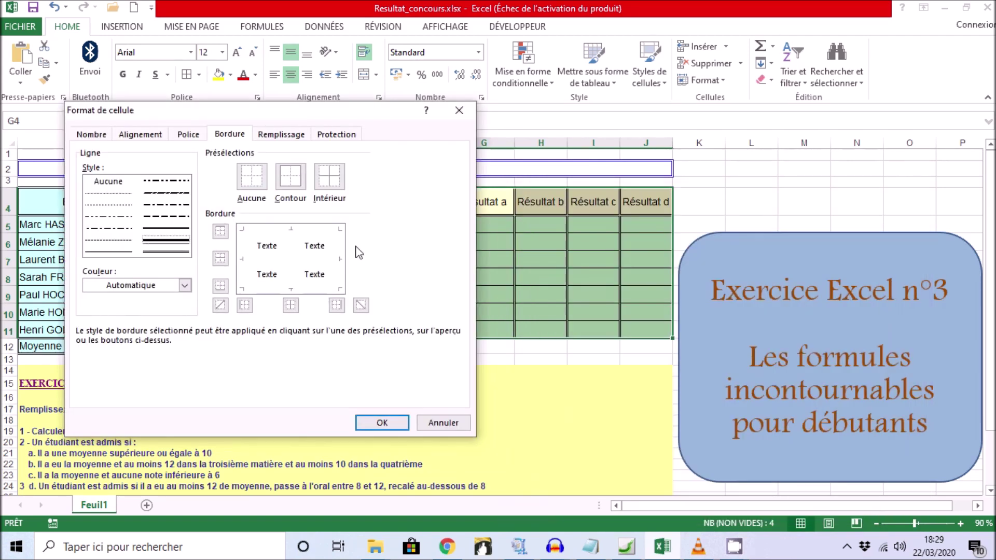
{"action": "left_click", "coordinate": [156, 253]}
{"action": "left_click", "coordinate": [262, 231]}
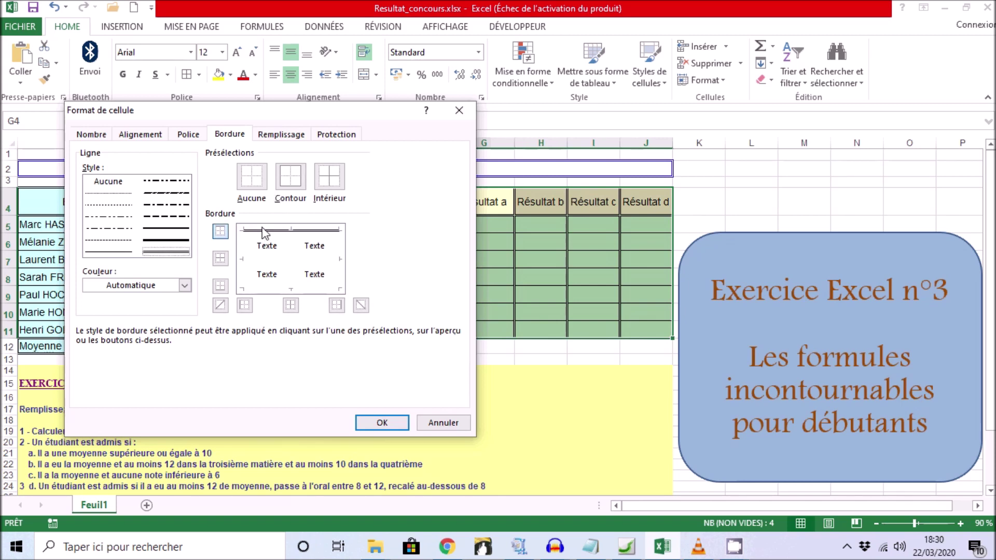
{"action": "left_click", "coordinate": [342, 253]}
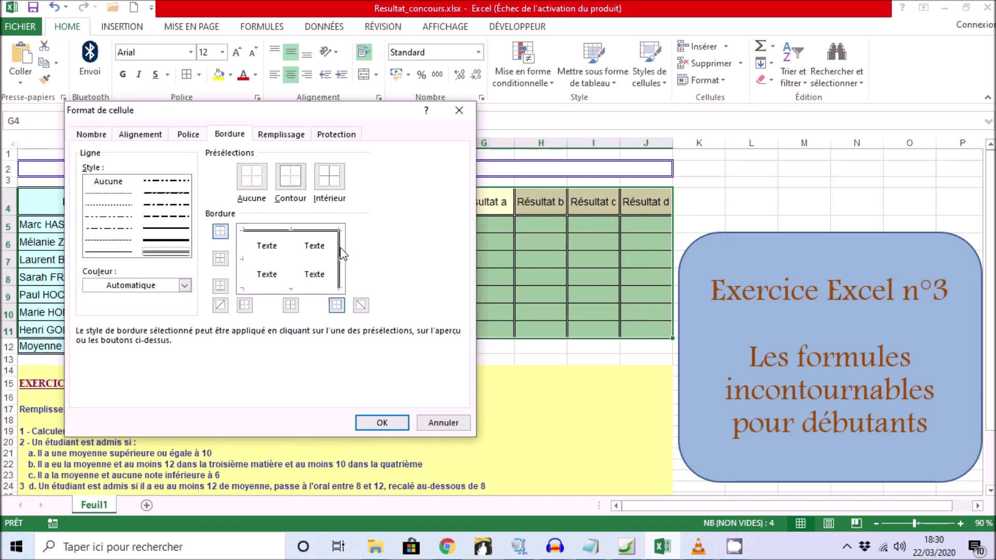
{"action": "left_click", "coordinate": [310, 290]}
{"action": "left_click", "coordinate": [291, 305]}
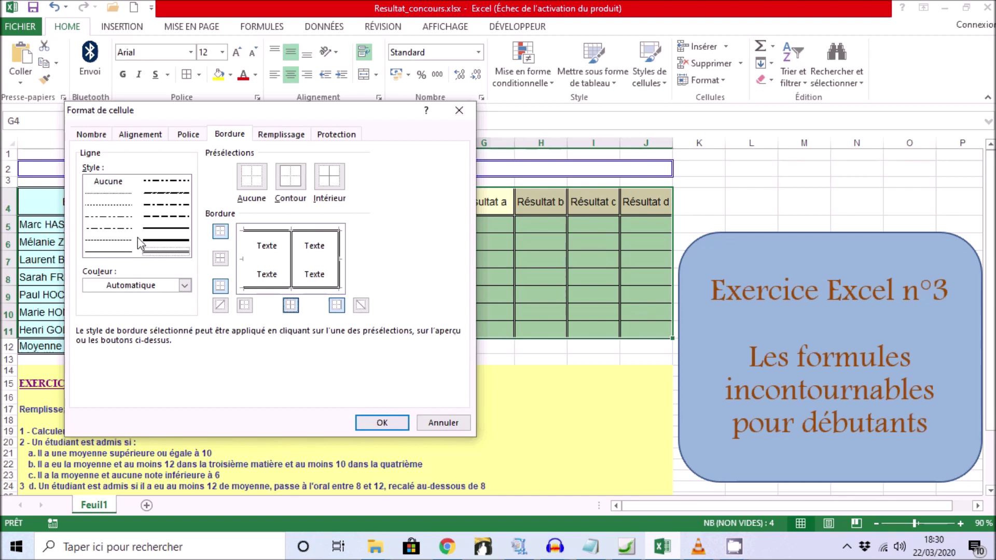
Make the left edge thick and row separators thin, then apply the borders
{"action": "left_click", "coordinate": [171, 240]}
{"action": "left_click", "coordinate": [245, 305]}
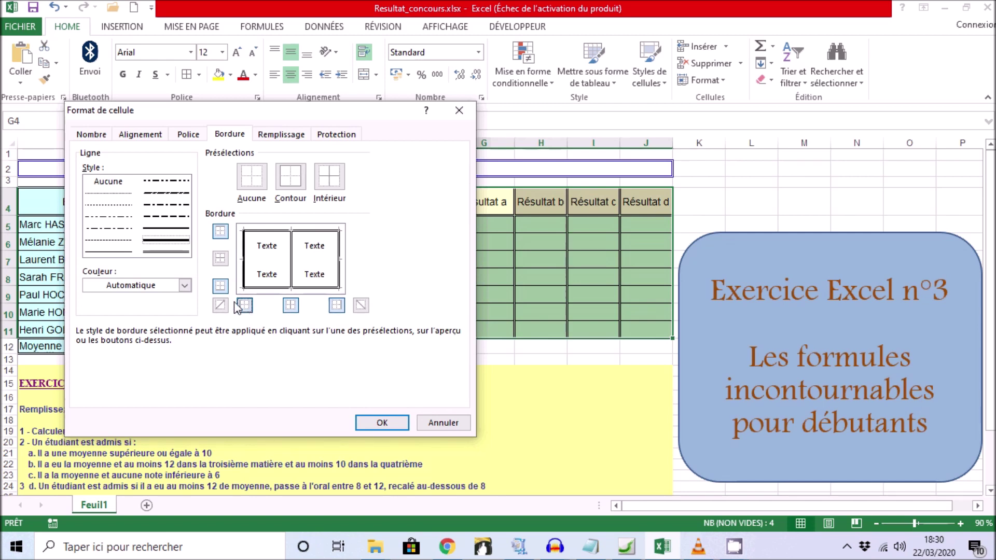
{"action": "left_click", "coordinate": [115, 252]}
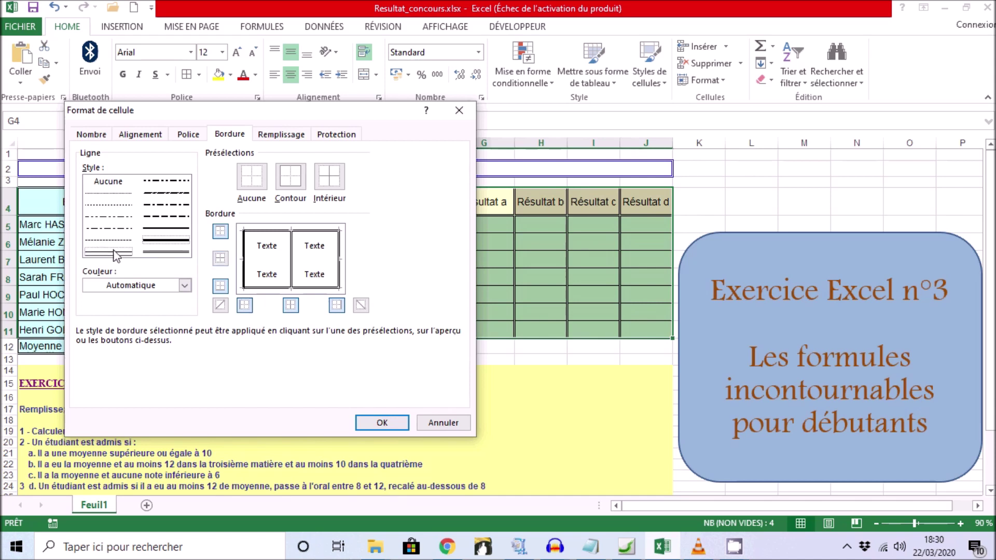
{"action": "left_click", "coordinate": [220, 259]}
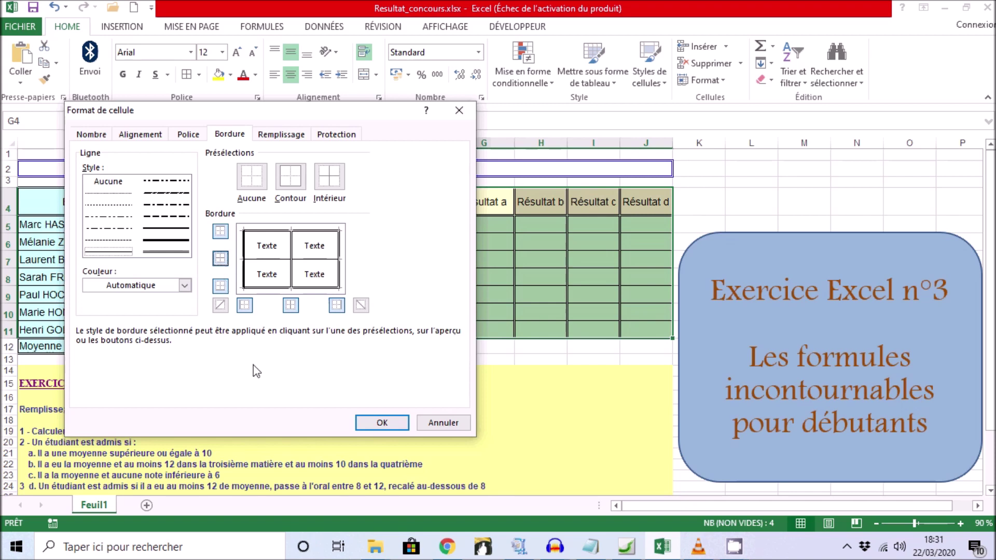
{"action": "left_click", "coordinate": [382, 429]}
{"action": "left_click_drag", "start_coordinate": [422, 224], "coordinate": [633, 329]}
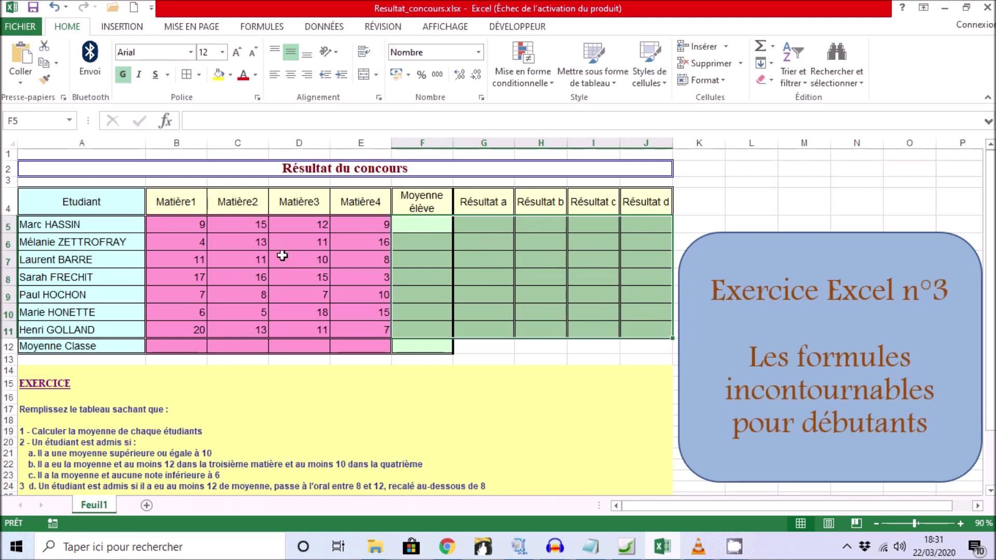
Inspect the new result-block borders, then select header cells G4:J4
{"action": "left_click", "coordinate": [93, 156]}
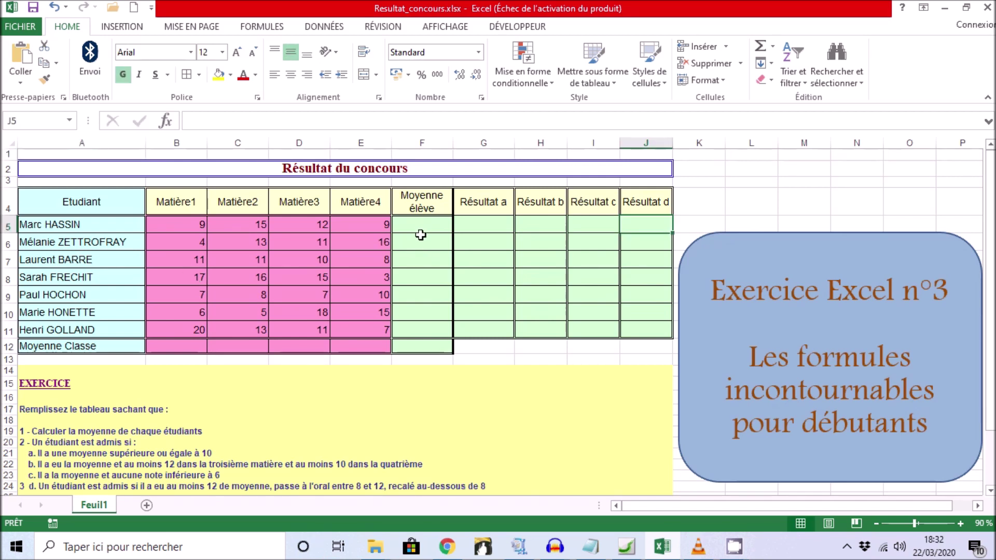
{"action": "left_click", "coordinate": [458, 257]}
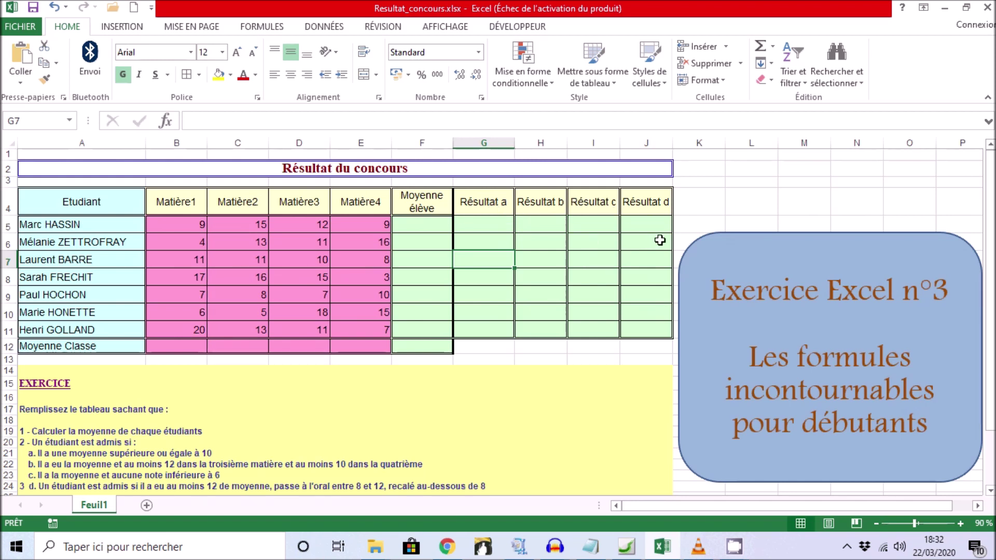
{"action": "mouse_move", "coordinate": [480, 202]}
{"action": "left_mouse_down"}
{"action": "mouse_move", "coordinate": [611, 226]}
{"action": "mouse_move", "coordinate": [634, 322]}
{"action": "left_mouse_up"}
{"action": "left_click", "coordinate": [540, 242]}
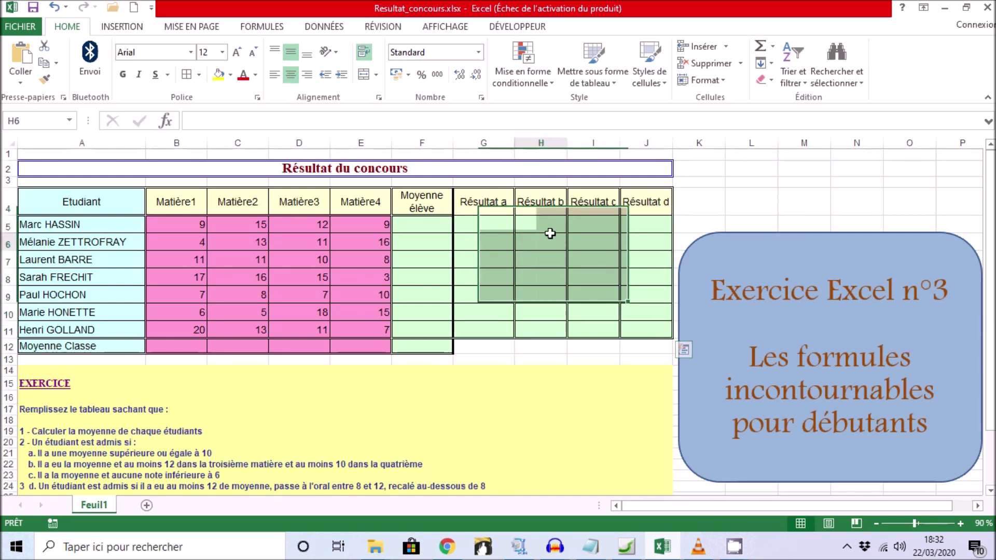
{"action": "left_click_drag", "start_coordinate": [465, 203], "coordinate": [643, 203]}
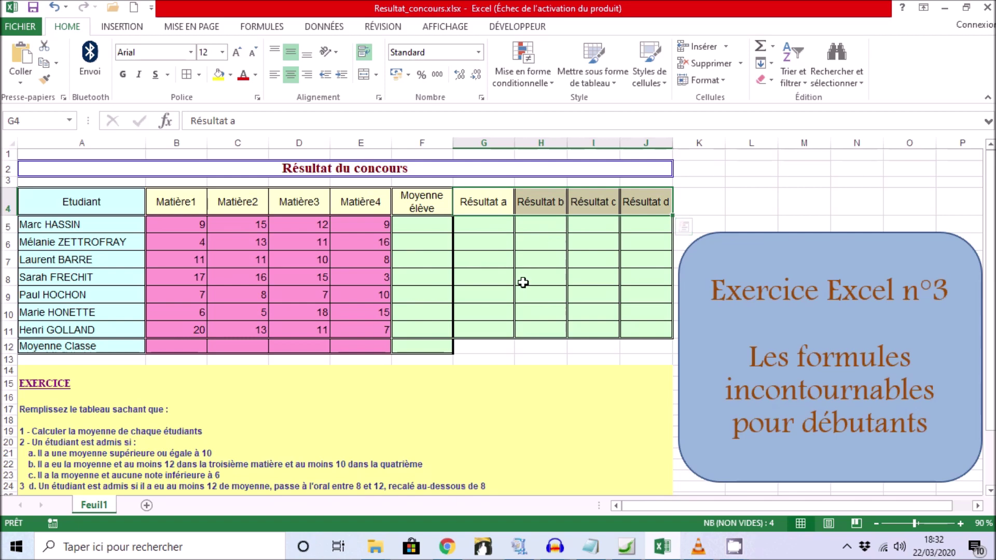
{"action": "left_click", "coordinate": [198, 76]}
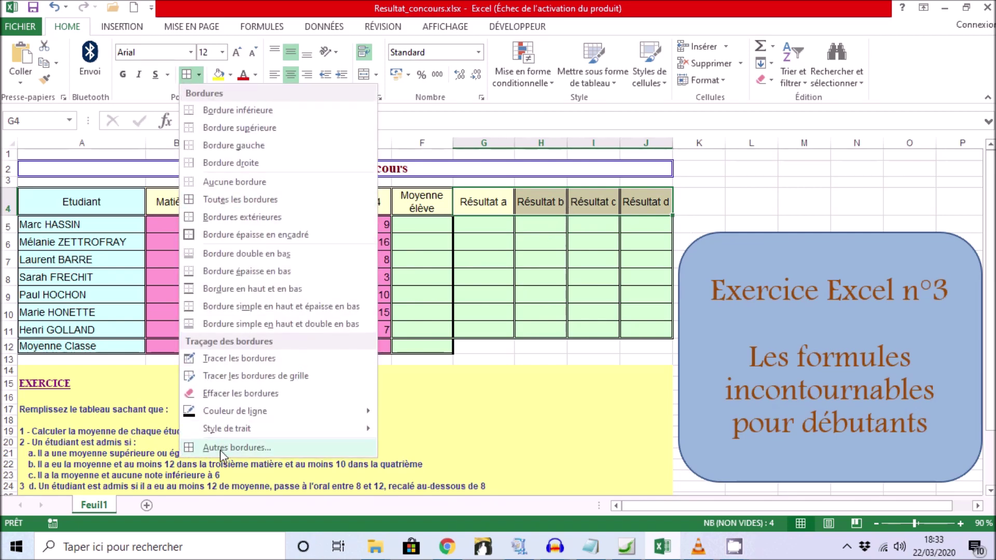
Add a double-line bottom border beneath the G4:J4 result headers
{"action": "left_click", "coordinate": [220, 450]}
{"action": "left_click", "coordinate": [165, 252]}
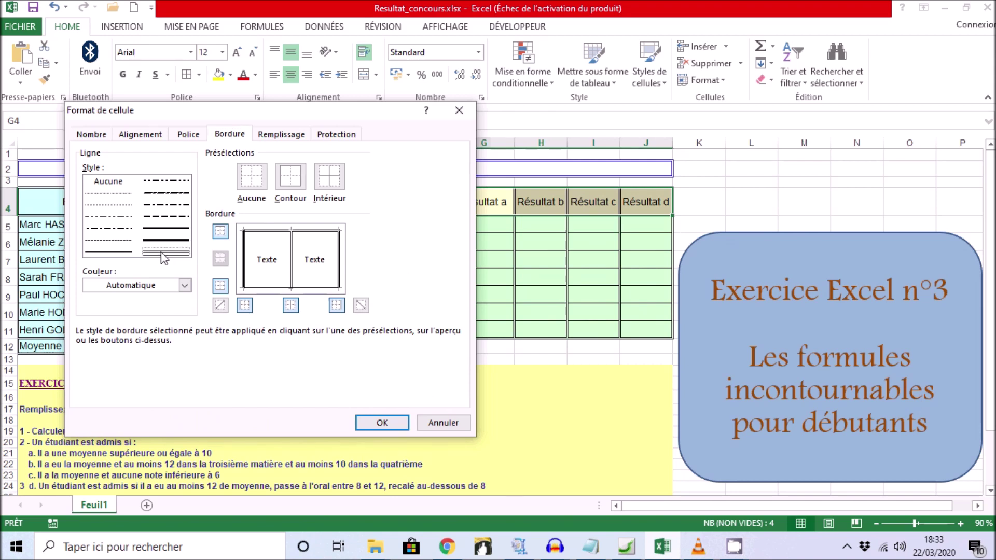
{"action": "left_click", "coordinate": [220, 285]}
{"action": "left_click", "coordinate": [375, 424]}
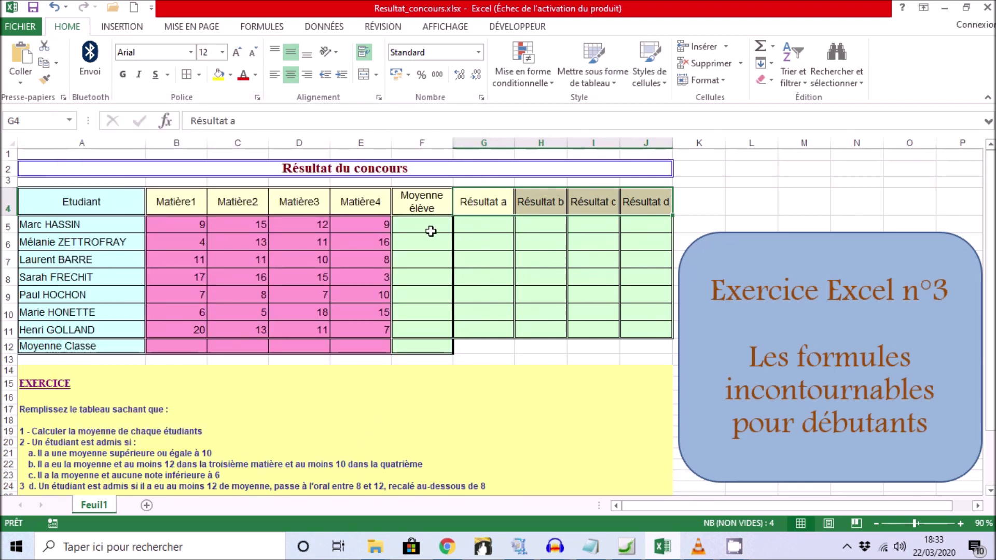
{"action": "left_click", "coordinate": [374, 224]}
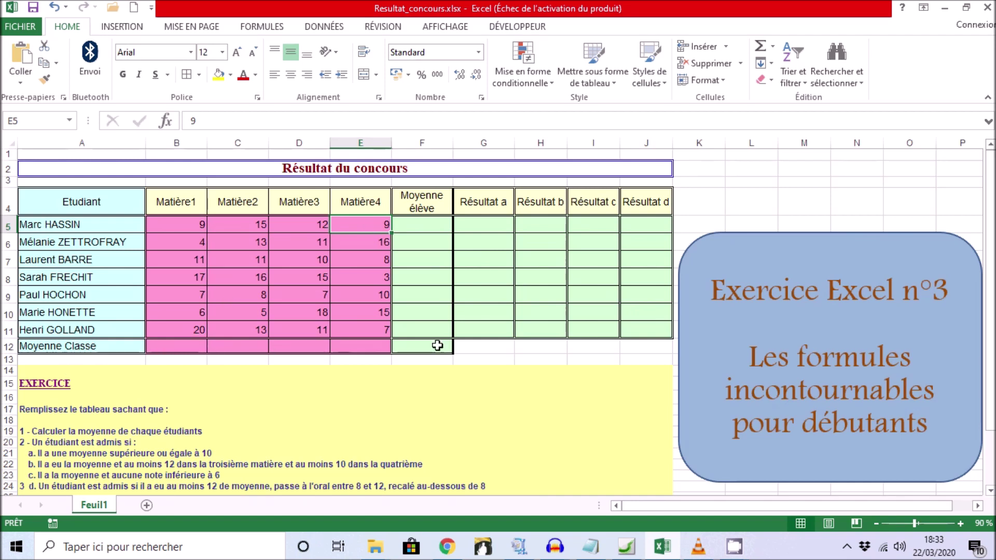
{"action": "left_click", "coordinate": [172, 346]}
Enter =MOYENNE(B5:B11) in B12, giving a Matière1 class average of 10,57
{"action": "left_click", "coordinate": [171, 346]}
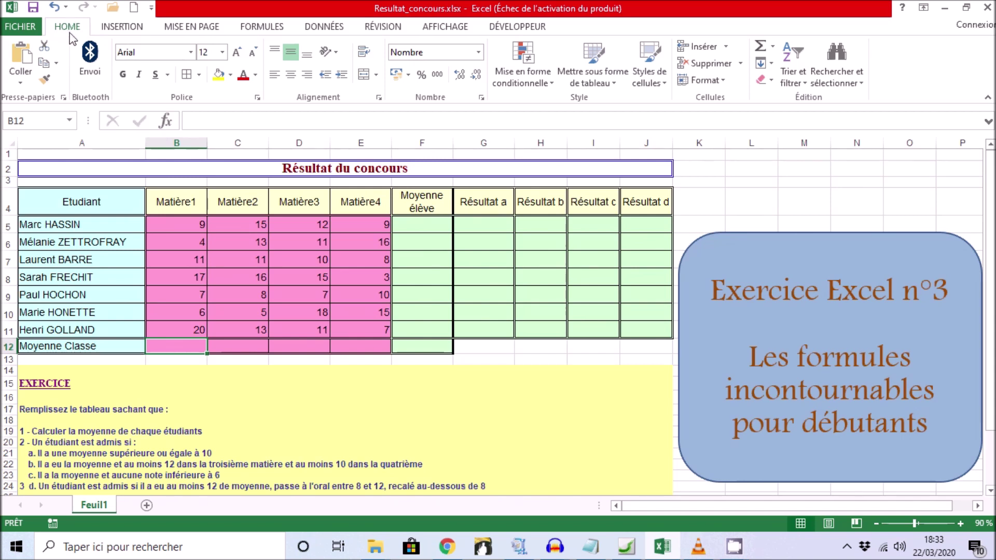
{"action": "left_click", "coordinate": [775, 51]}
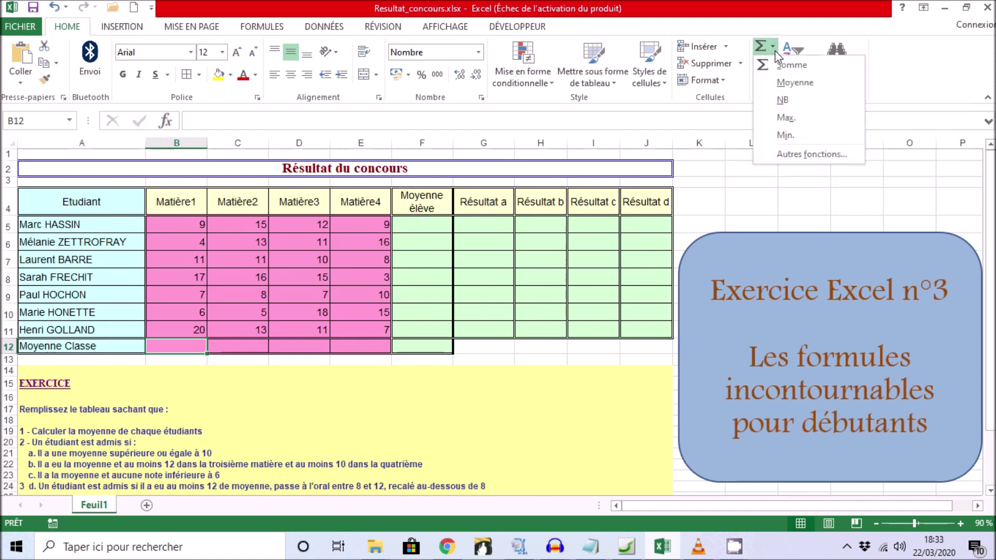
{"action": "left_click", "coordinate": [782, 83]}
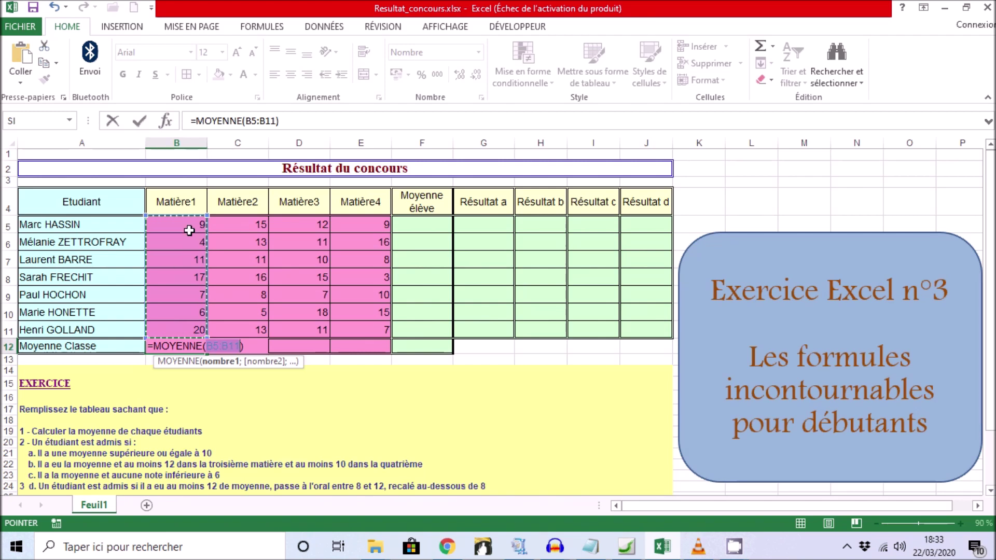
{"action": "key", "text": "Return"}
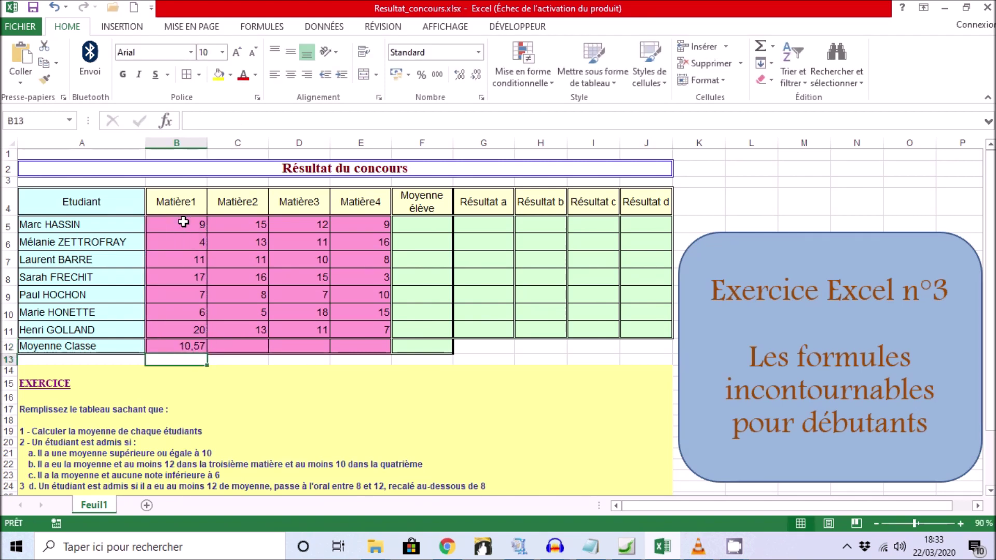
{"action": "left_click", "coordinate": [174, 347]}
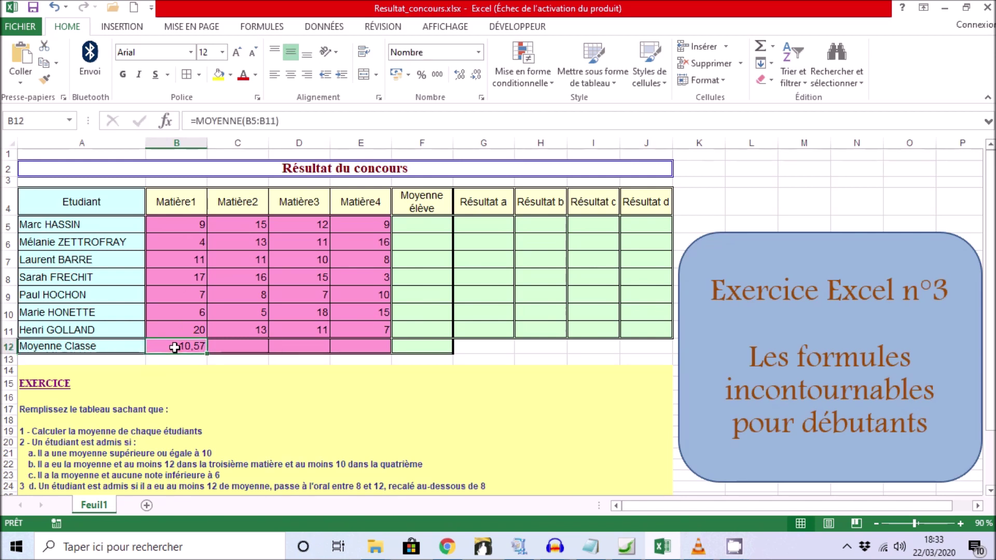
Fill B12's average across to F12 without formatting, yielding 11,57, 12,00, 9,71 and #DIV/0!
{"action": "left_click_drag", "start_coordinate": [210, 355], "coordinate": [446, 355]}
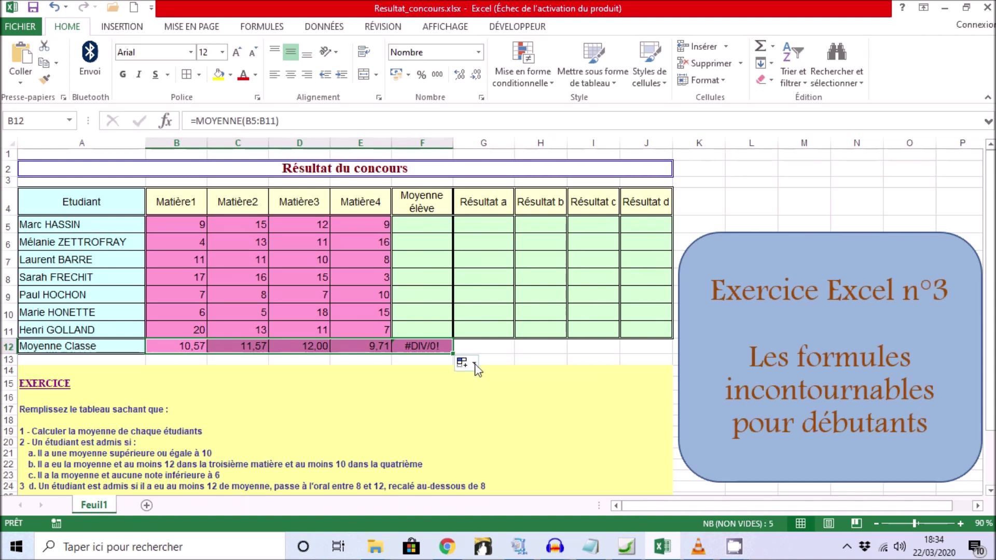
{"action": "left_click", "coordinate": [474, 364]}
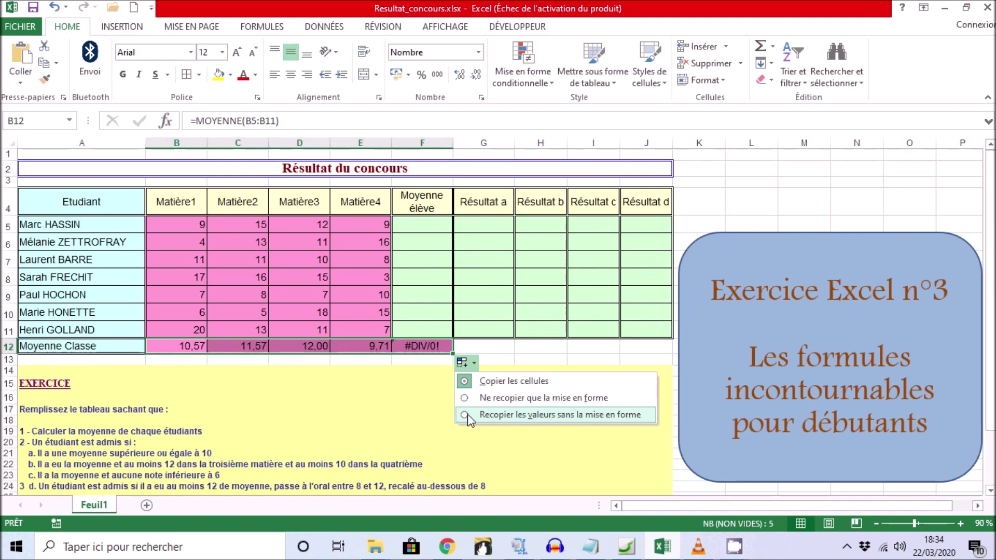
{"action": "left_click", "coordinate": [468, 414]}
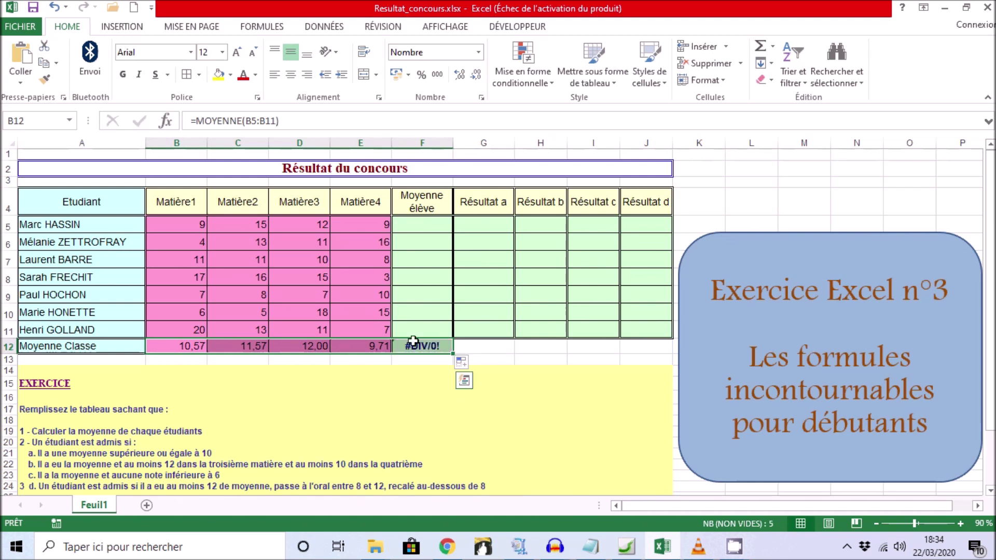
{"action": "left_click", "coordinate": [195, 346]}
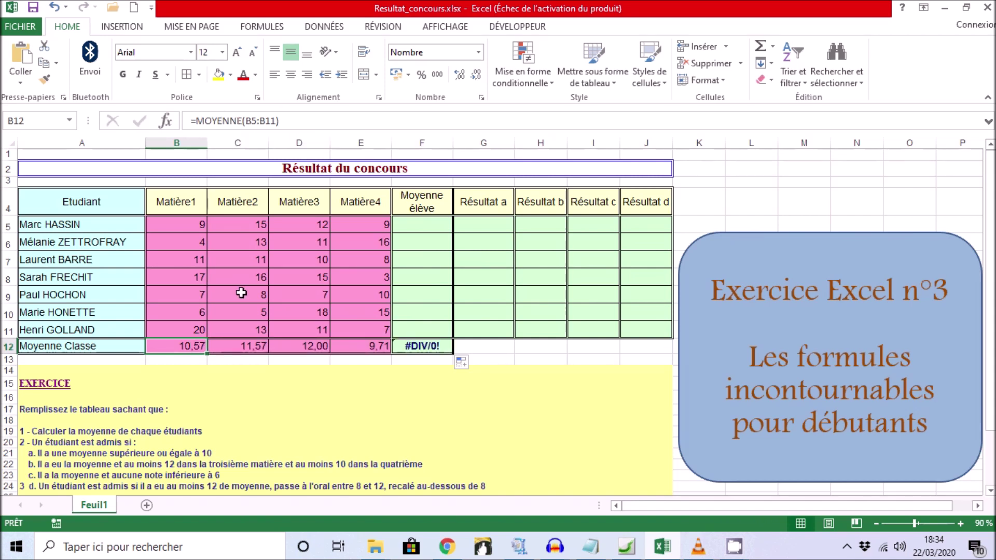
{"action": "left_click", "coordinate": [239, 345]}
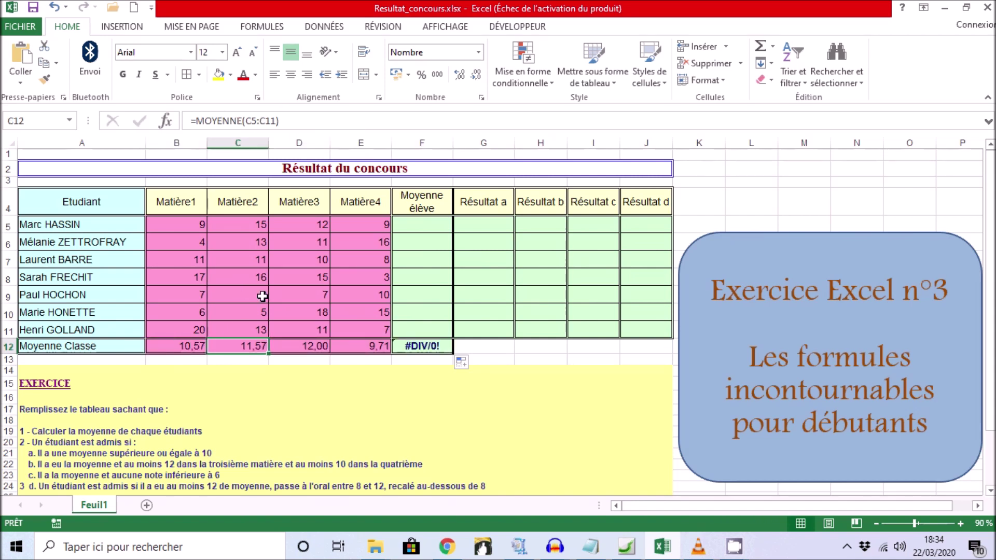
{"action": "left_click", "coordinate": [313, 347]}
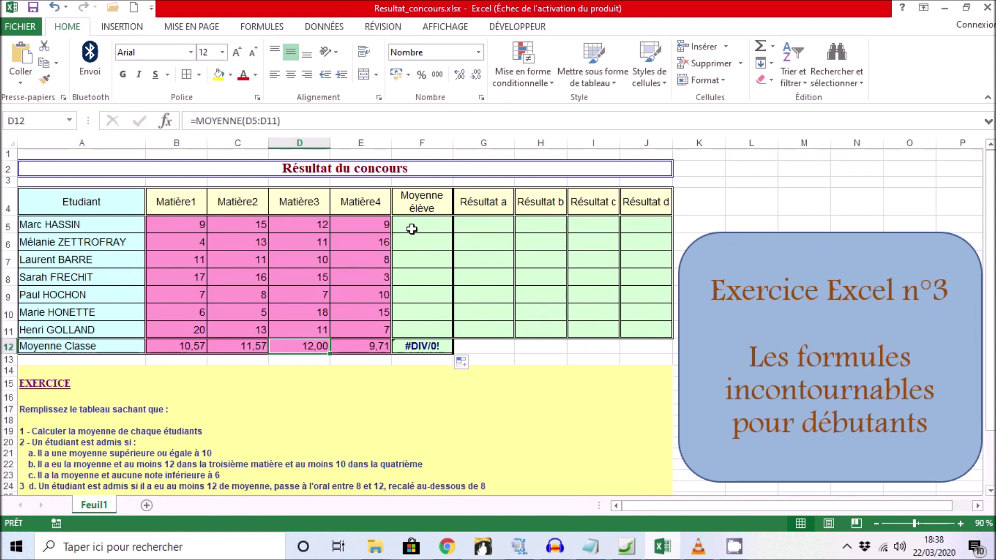
Enter the first student's average of B5:E5 in F5 using Moyenne
{"action": "left_click", "coordinate": [405, 224]}
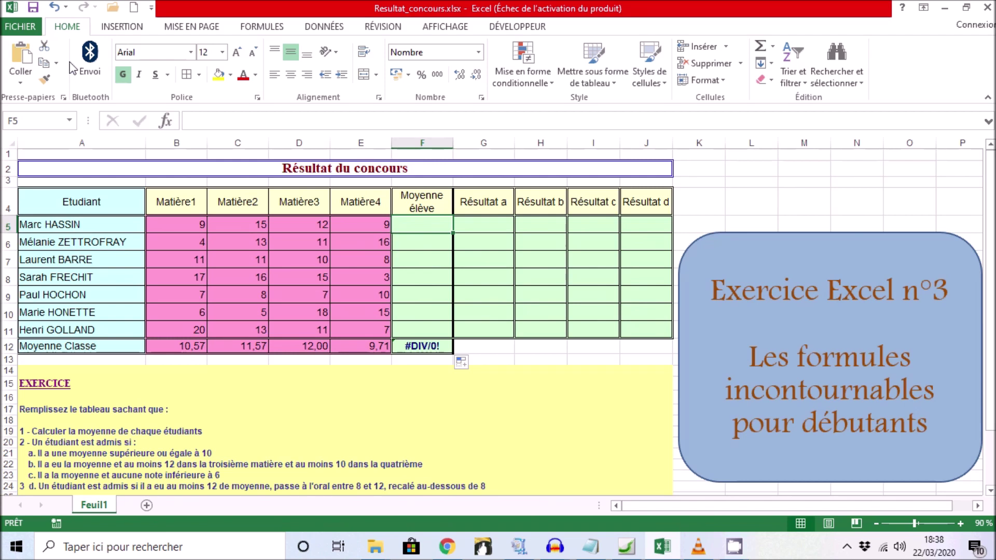
{"action": "left_click", "coordinate": [772, 47]}
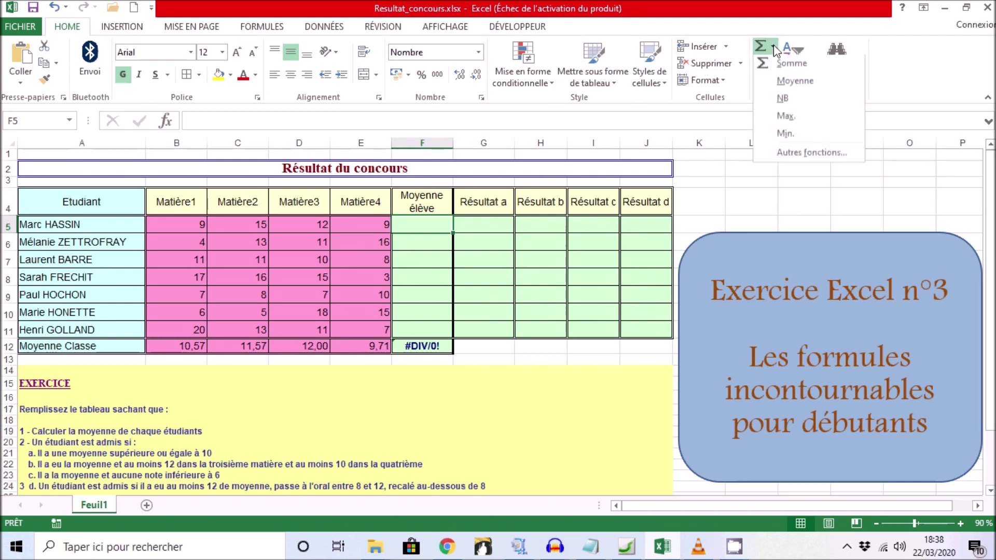
{"action": "left_click", "coordinate": [787, 79]}
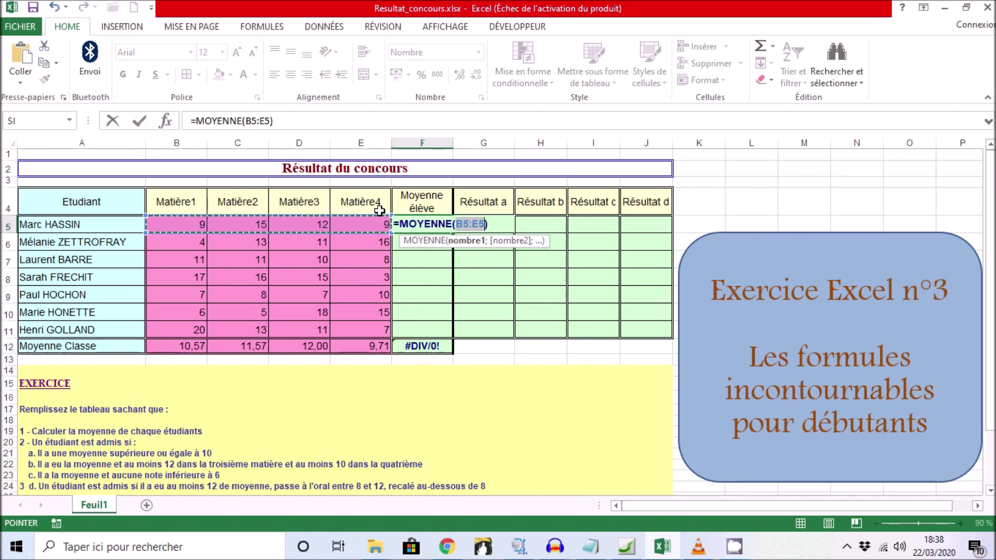
{"action": "key", "text": "Return"}
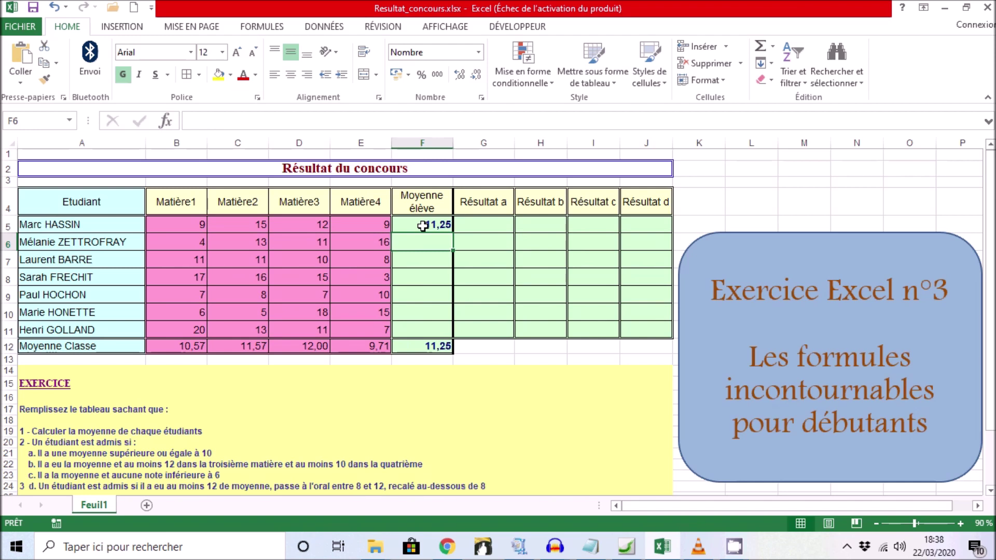
Copy F5's average down to F11 without formatting, making the class average 10,96
{"action": "left_click", "coordinate": [410, 220]}
{"action": "left_click_drag", "start_coordinate": [448, 228], "coordinate": [455, 334]}
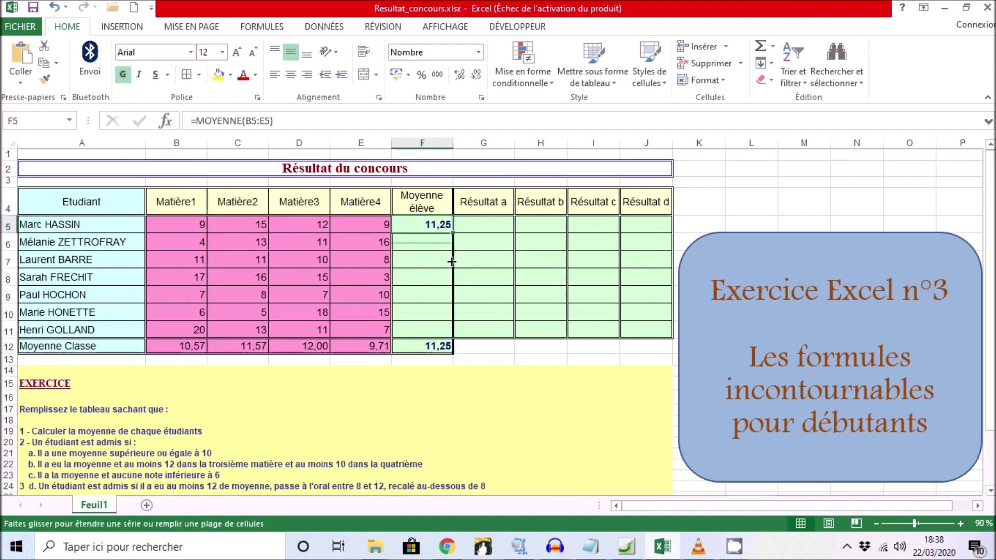
{"action": "mouse_move", "coordinate": [455, 335]}
{"action": "left_mouse_down"}
{"action": "mouse_move", "coordinate": [449, 354]}
{"action": "mouse_move", "coordinate": [445, 343]}
{"action": "left_mouse_up"}
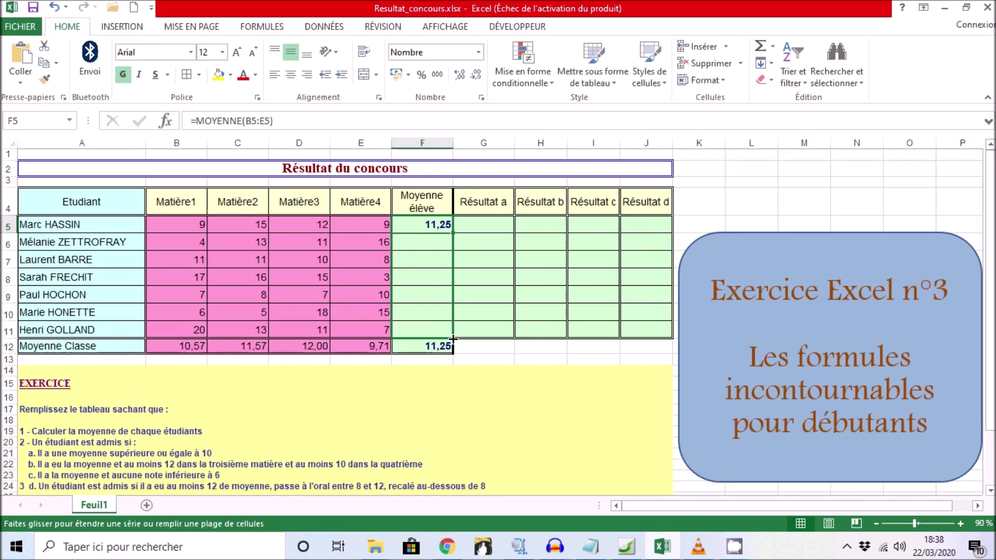
{"action": "left_click_drag", "start_coordinate": [453, 339], "coordinate": [453, 338]}
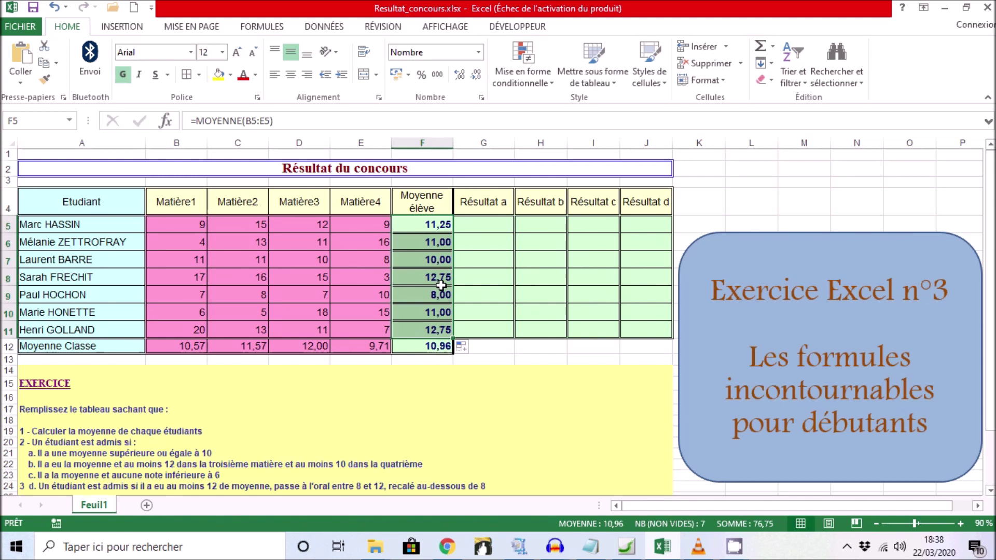
{"action": "left_click", "coordinate": [462, 347]}
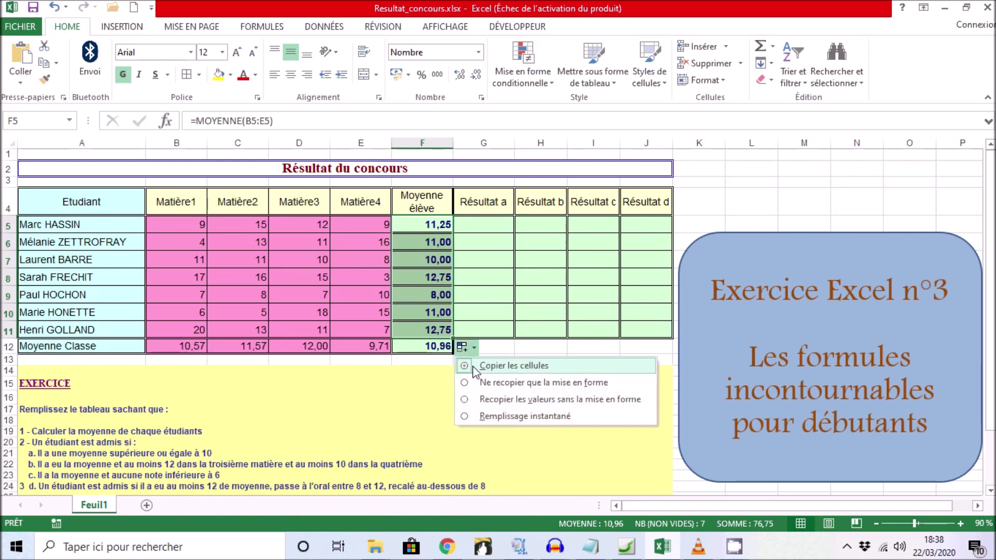
{"action": "left_click", "coordinate": [496, 399]}
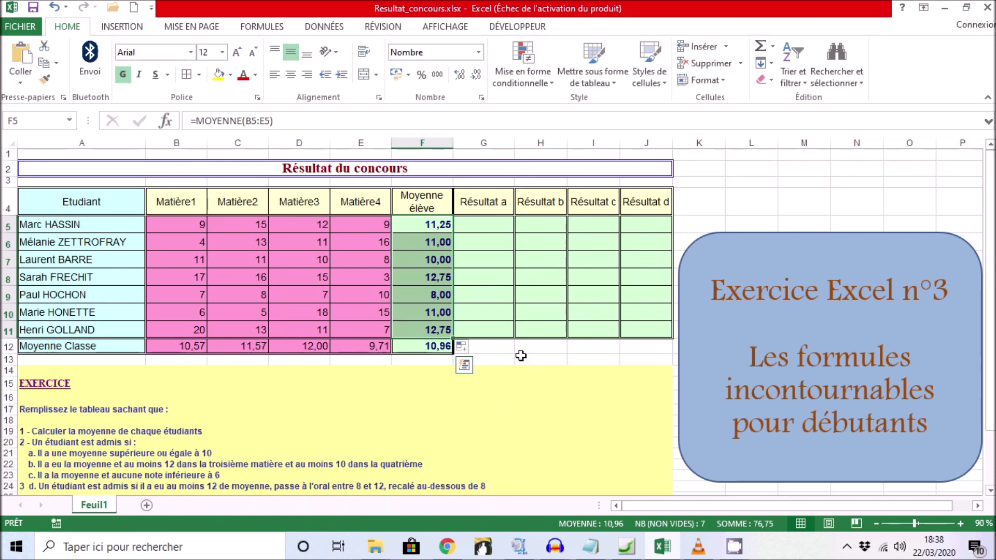
{"action": "left_click", "coordinate": [476, 228]}
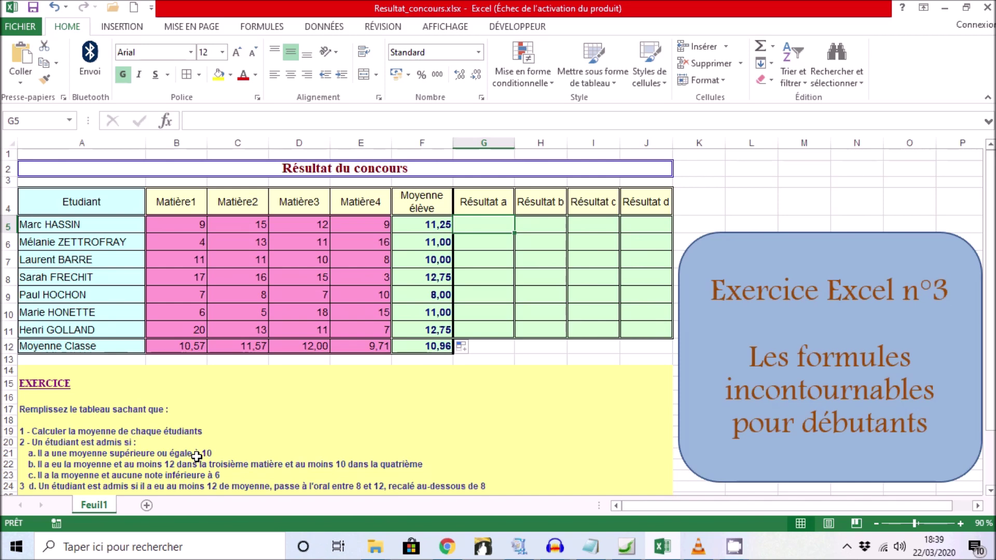
{"action": "scroll", "coordinate": [162, 447], "scroll_direction": "down", "scroll_amount": 1}
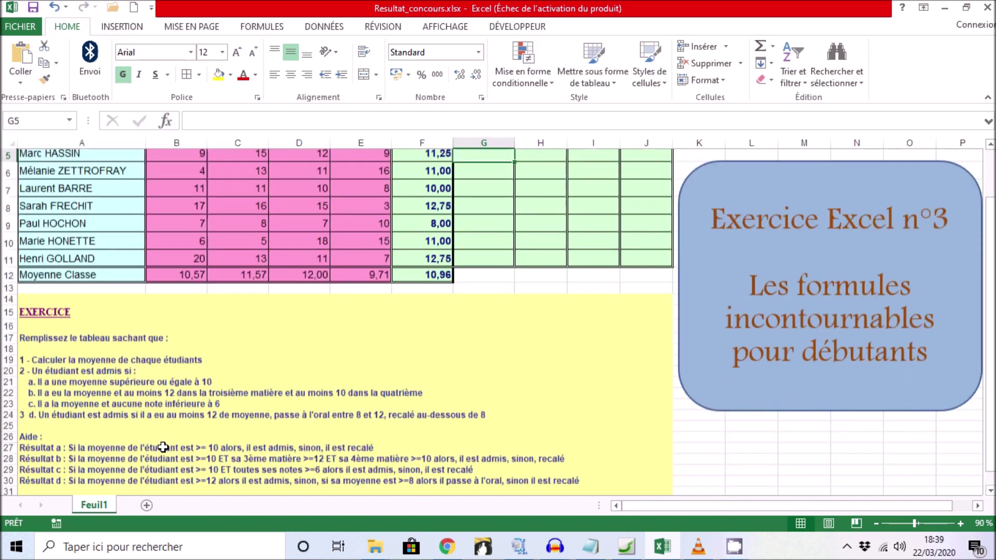
{"action": "scroll", "coordinate": [160, 445], "scroll_direction": "down", "scroll_amount": 2}
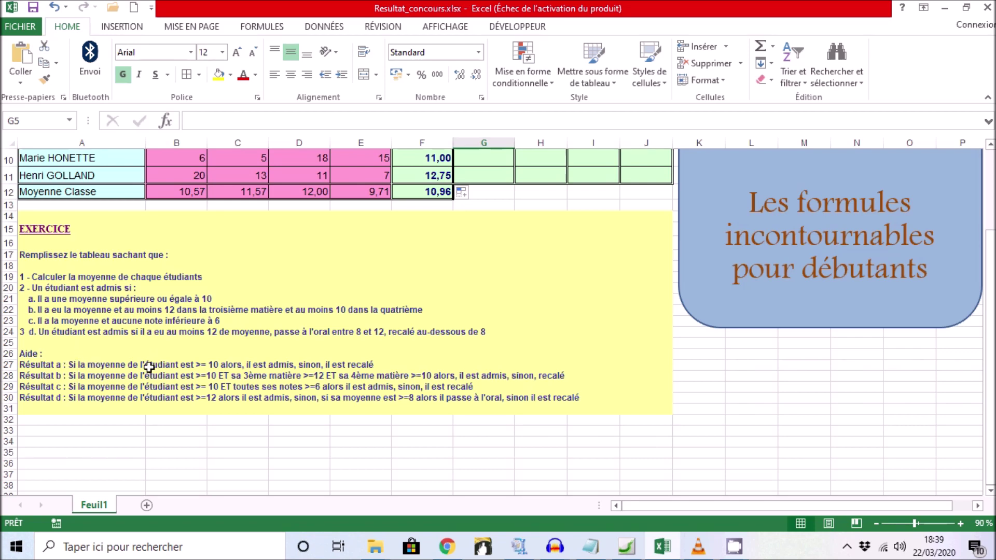
{"action": "scroll", "coordinate": [186, 346], "scroll_direction": "up", "scroll_amount": 3}
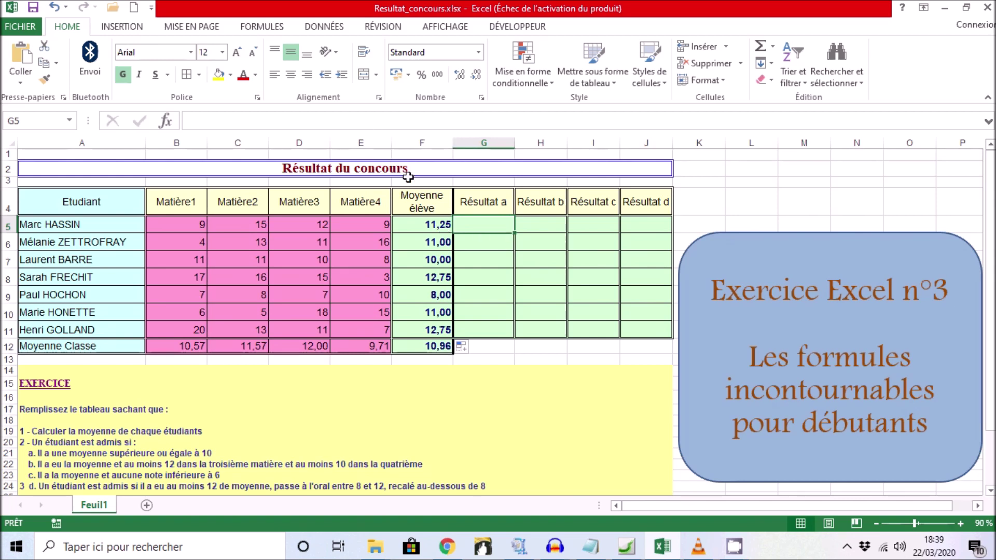
Insert the SI function from the Logique category into G5
{"action": "left_click", "coordinate": [169, 121]}
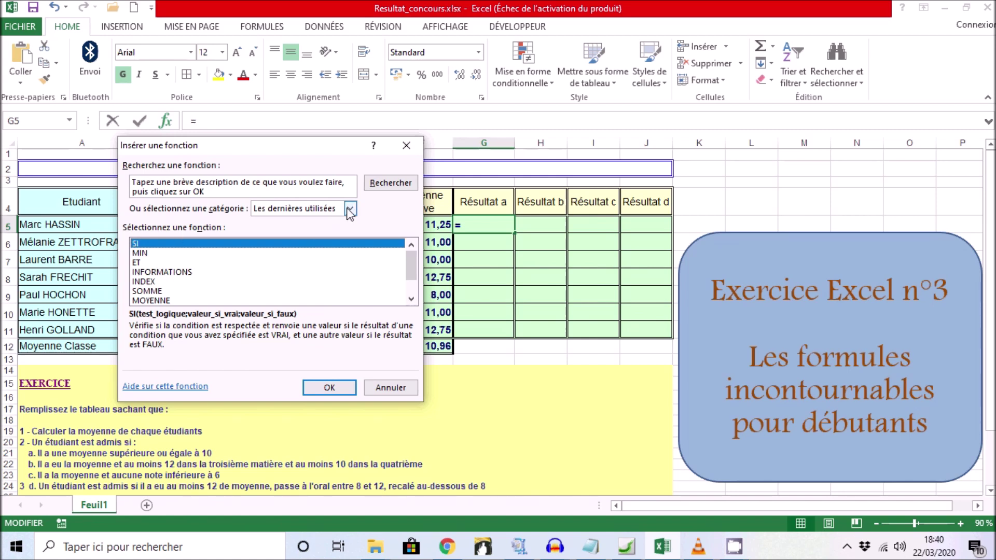
{"action": "left_click", "coordinate": [350, 208]}
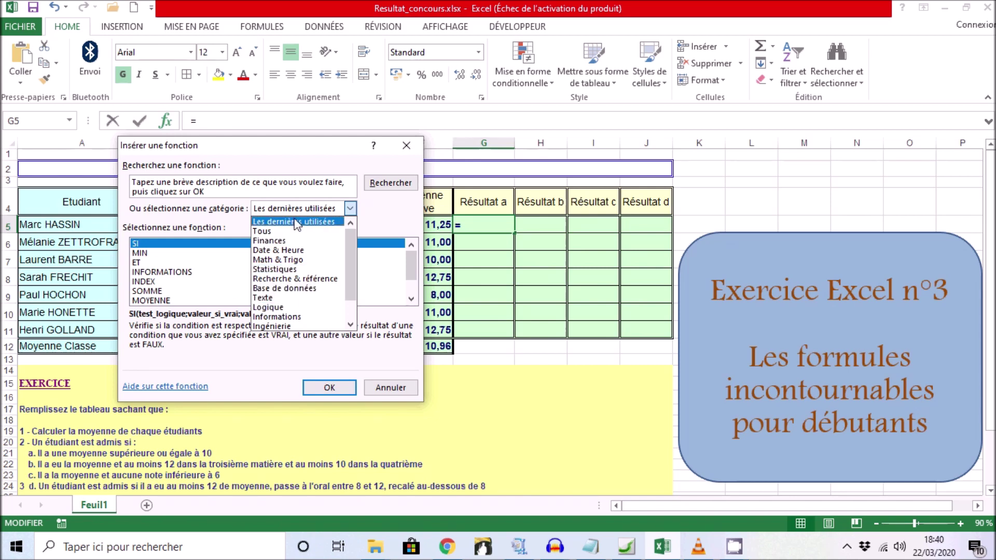
{"action": "left_click", "coordinate": [267, 308]}
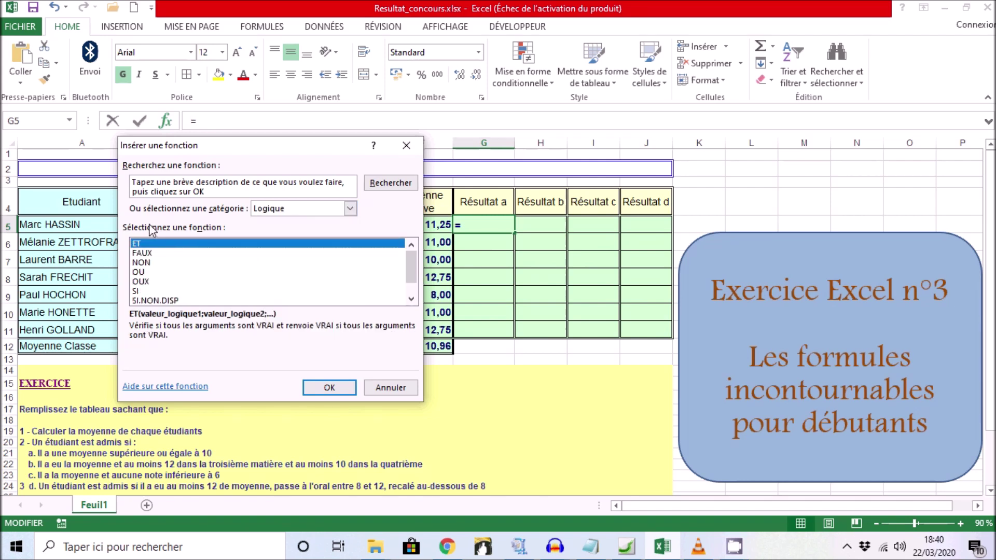
{"action": "left_click", "coordinate": [257, 209]}
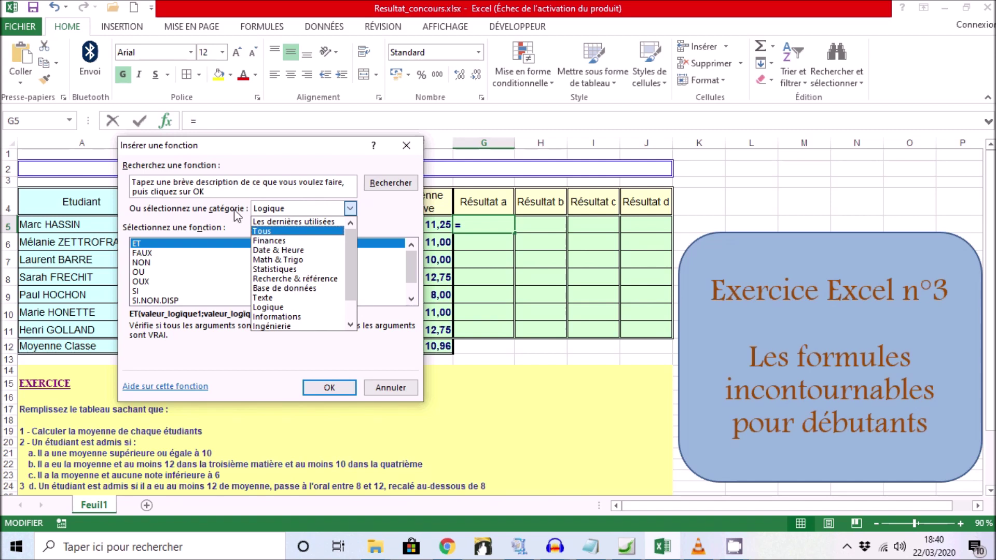
{"action": "left_click", "coordinate": [237, 213]}
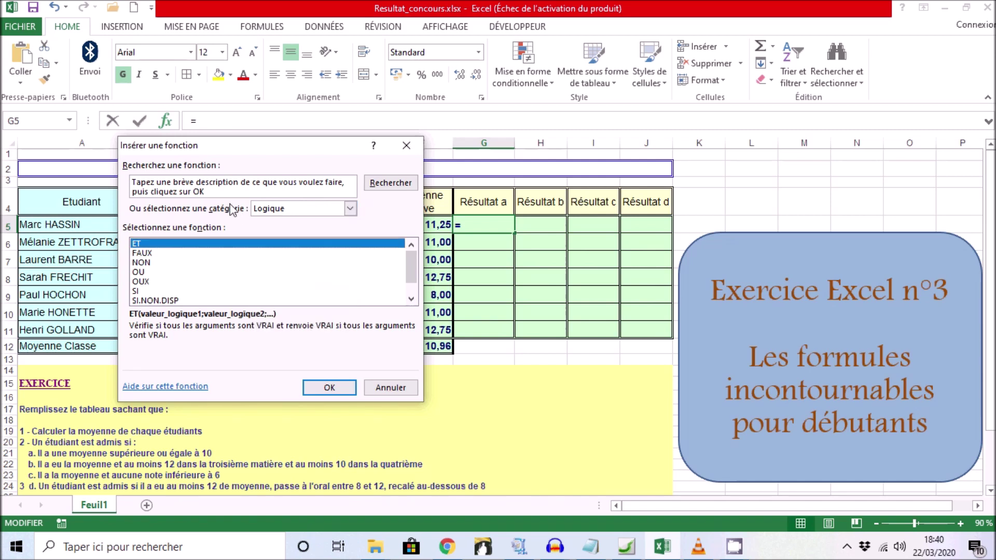
{"action": "left_click", "coordinate": [137, 293]}
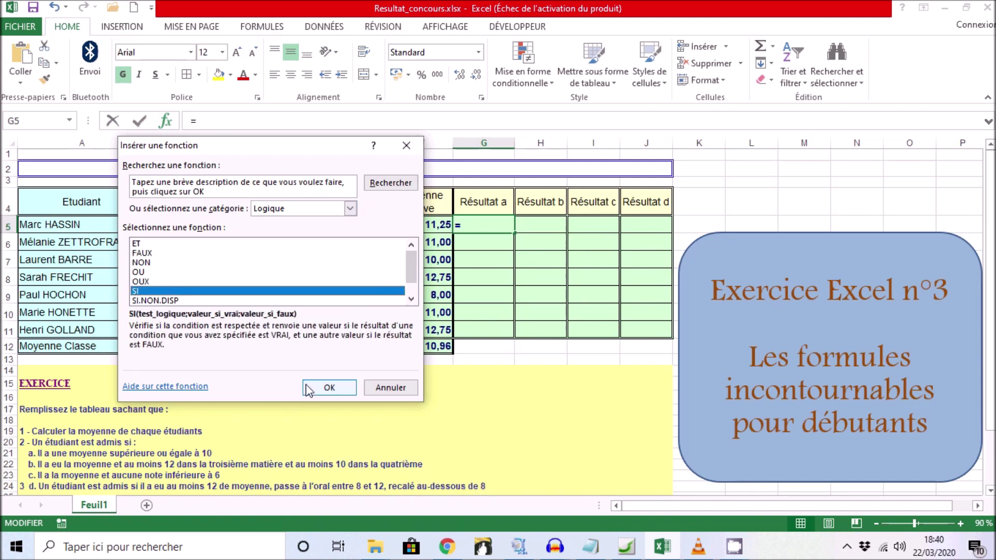
{"action": "left_click", "coordinate": [323, 390]}
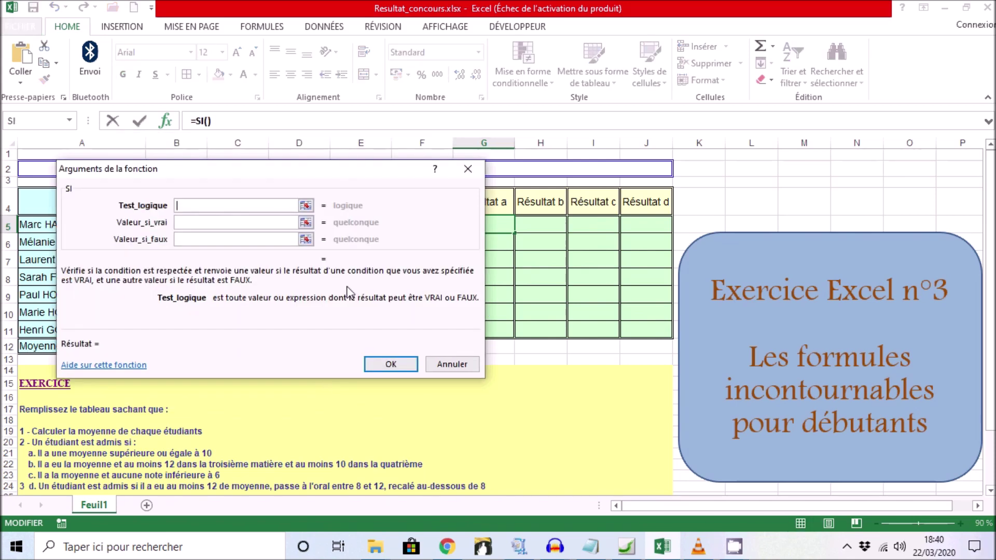
Fill the SI arguments with F5>=10, "Admis" and "Recalé", so G5 shows Admis
{"action": "left_click_drag", "start_coordinate": [281, 175], "coordinate": [673, 150]}
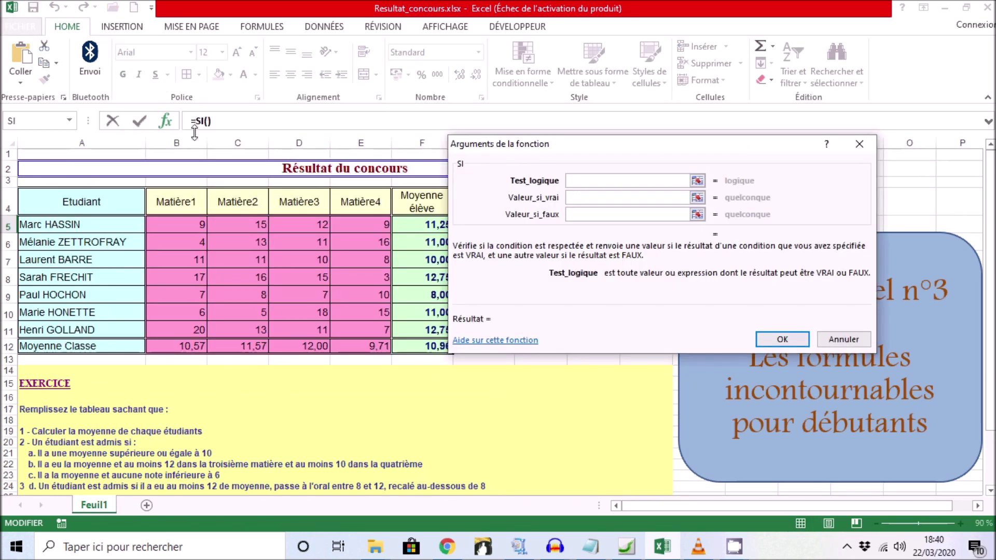
{"action": "left_click_drag", "start_coordinate": [487, 150], "coordinate": [570, 150]}
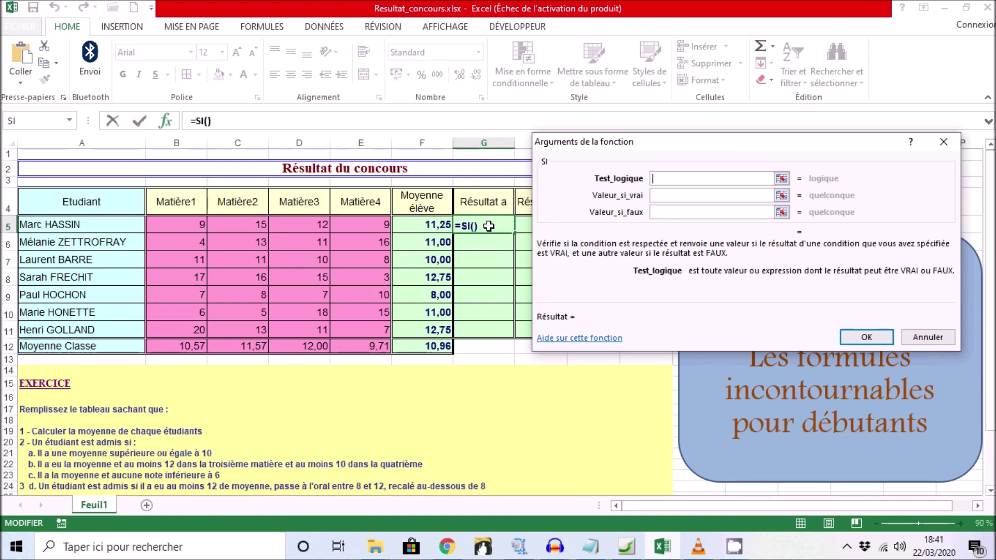
{"action": "left_click", "coordinate": [426, 225]}
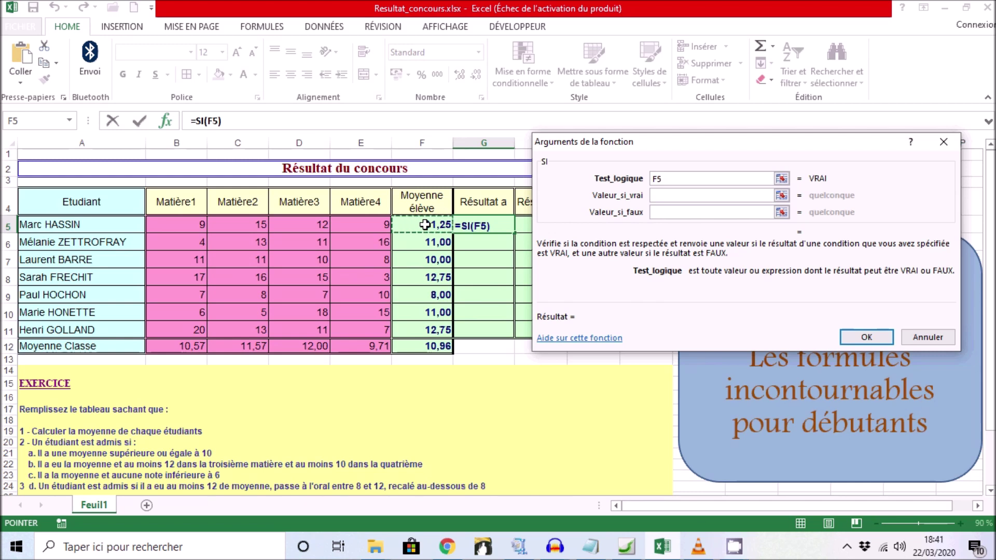
{"action": "type", "text": ">="}
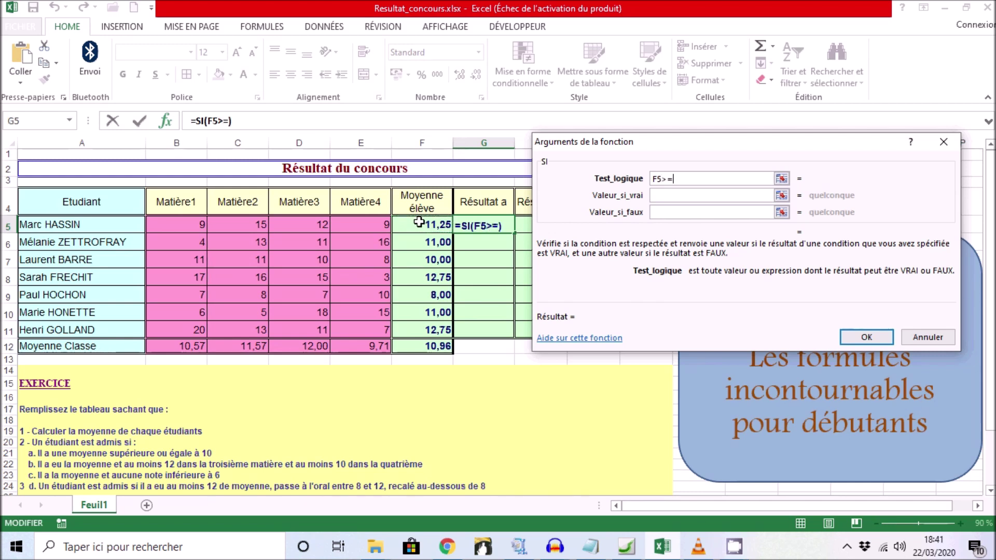
{"action": "type", "text": "10"}
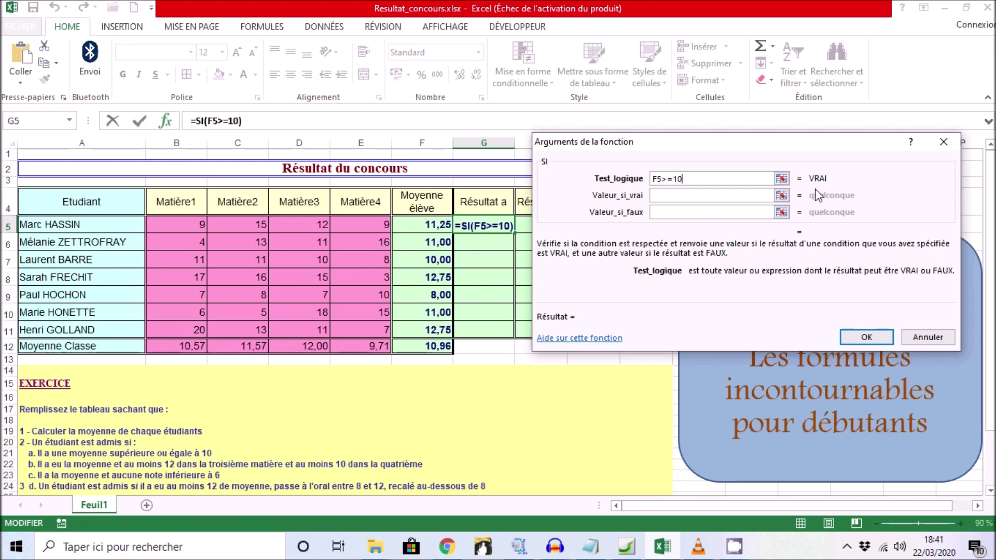
{"action": "left_click", "coordinate": [699, 197]}
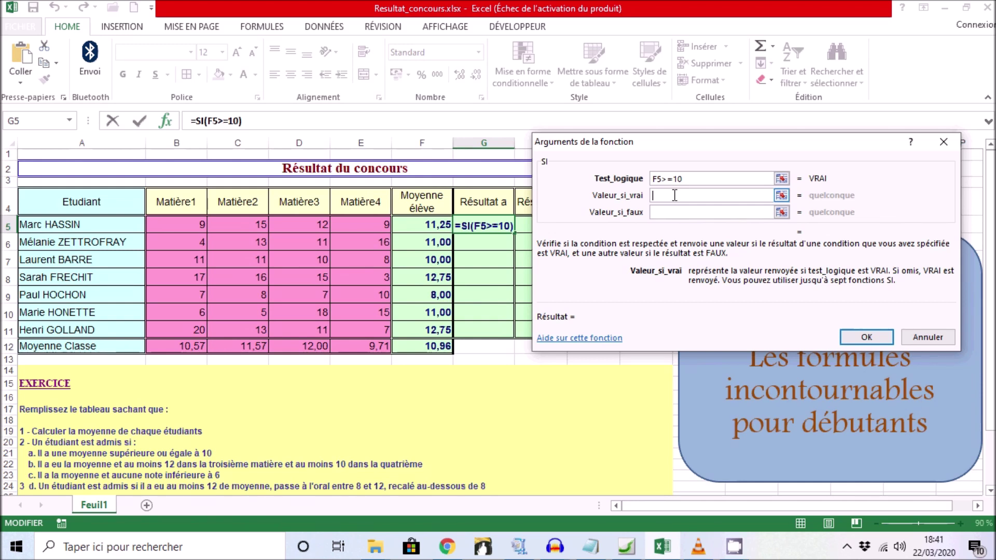
{"action": "type", "text": "Admis"}
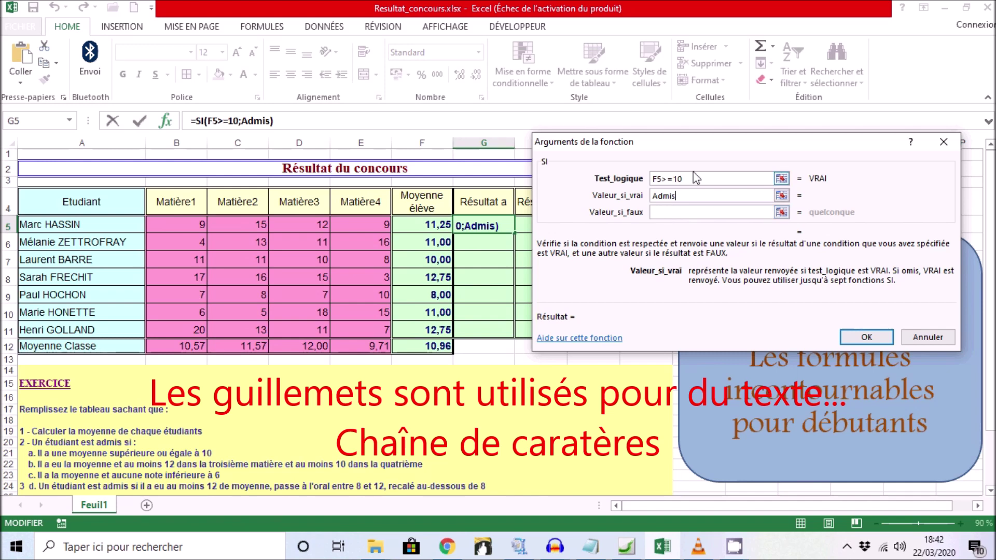
{"action": "left_click", "coordinate": [670, 212]}
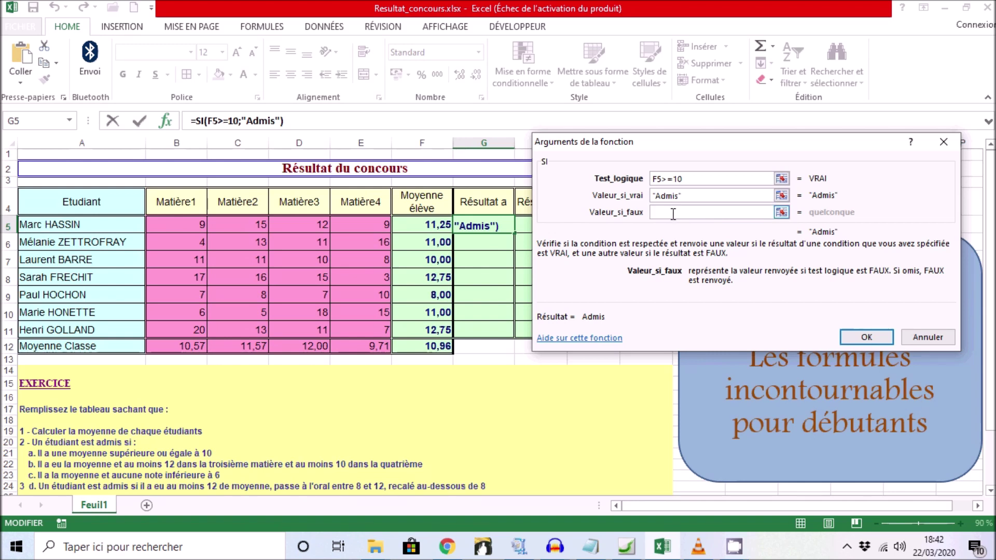
{"action": "type", "text": "Recalé"}
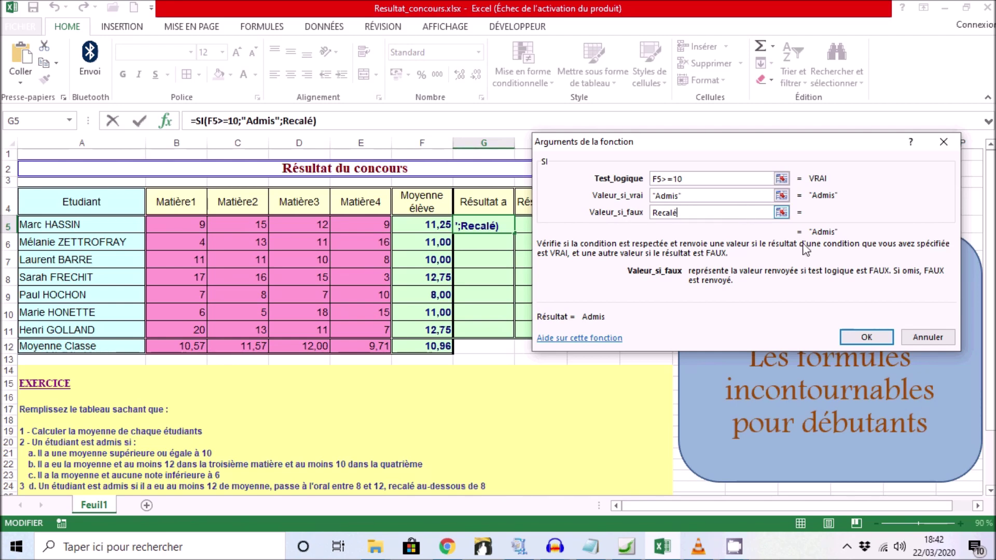
{"action": "left_click", "coordinate": [867, 338]}
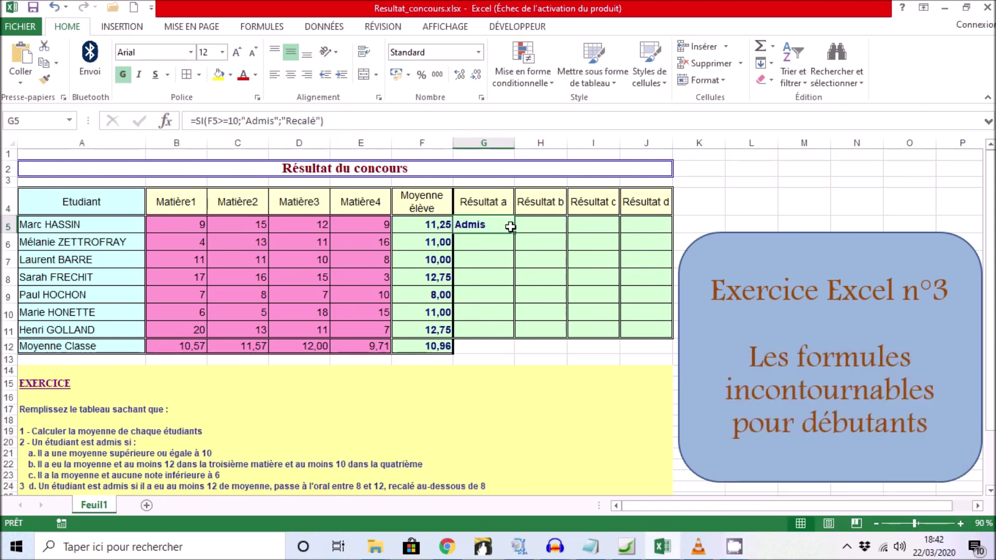
Fill G5's Résultat a formula down to G11 without copying the formatting
{"action": "left_click_drag", "start_coordinate": [513, 233], "coordinate": [513, 336]}
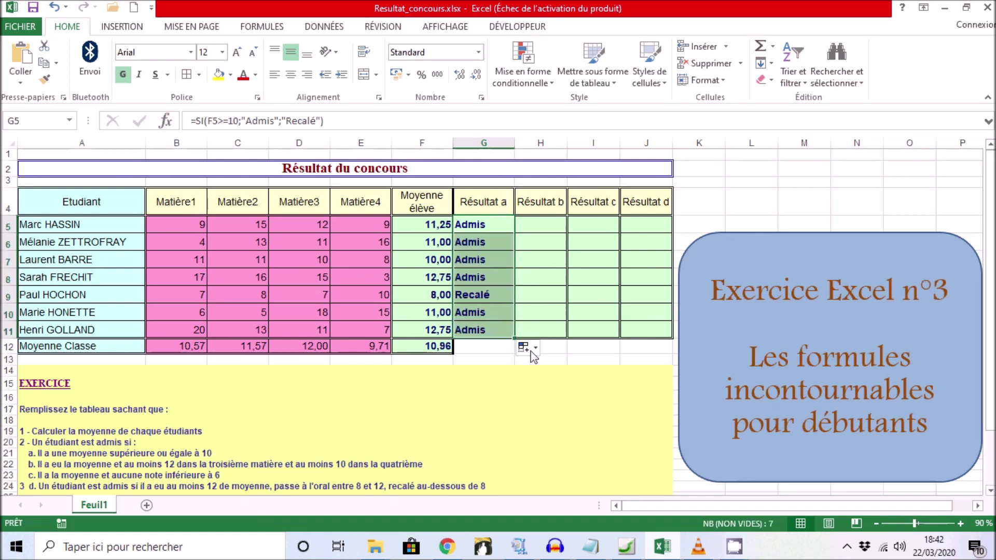
{"action": "left_click", "coordinate": [536, 349]}
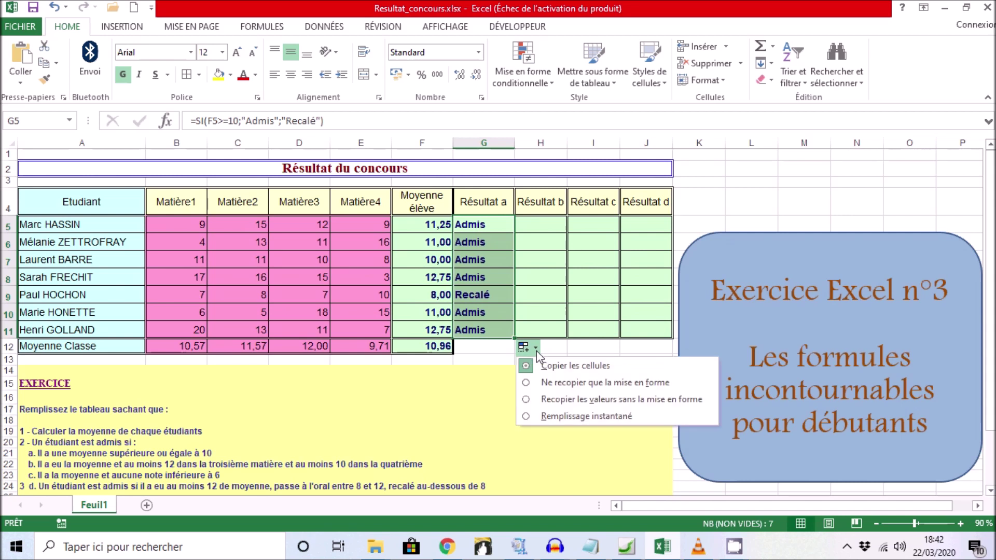
{"action": "left_click", "coordinate": [569, 400]}
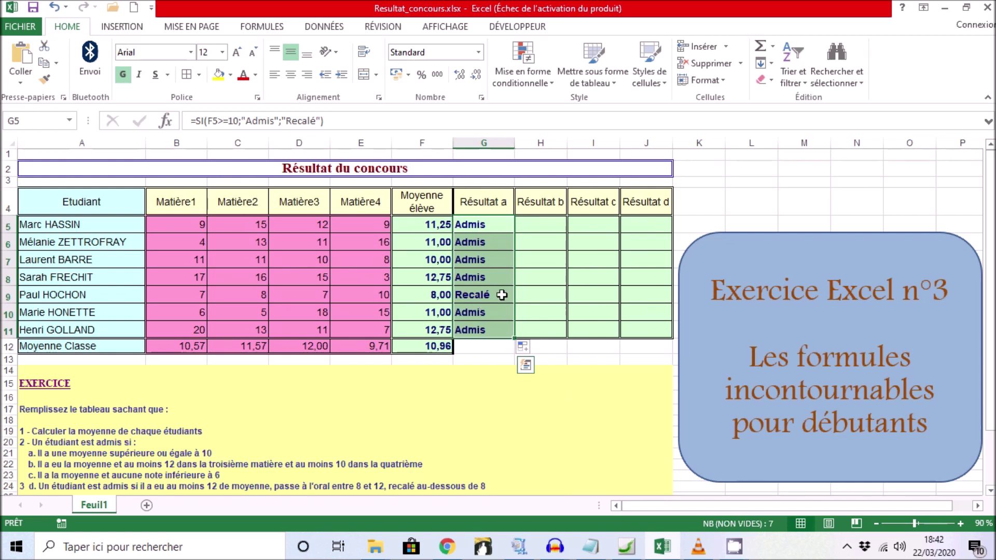
Check the copied formulas in G9 and F9, then select H5 for Résultat b
{"action": "left_click", "coordinate": [485, 296]}
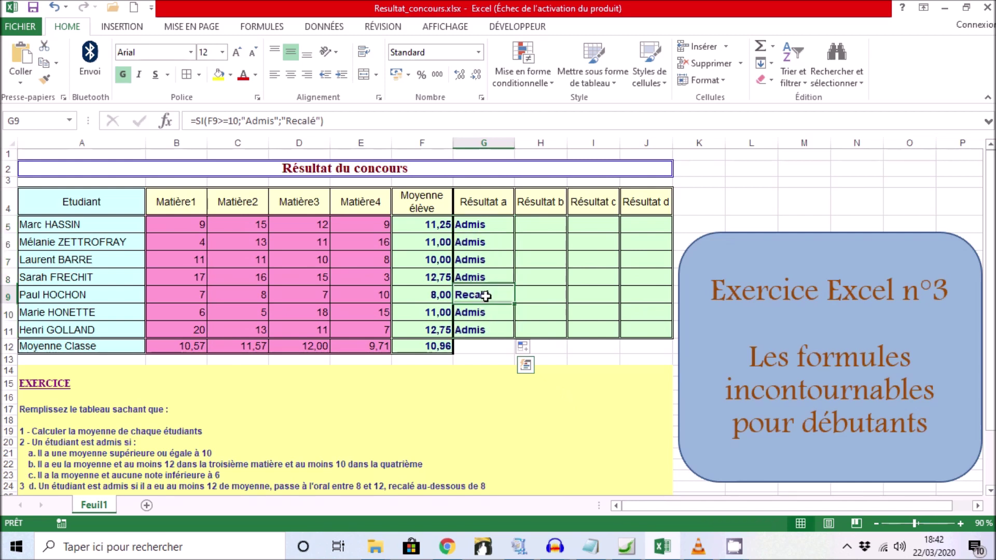
{"action": "left_click", "coordinate": [424, 297]}
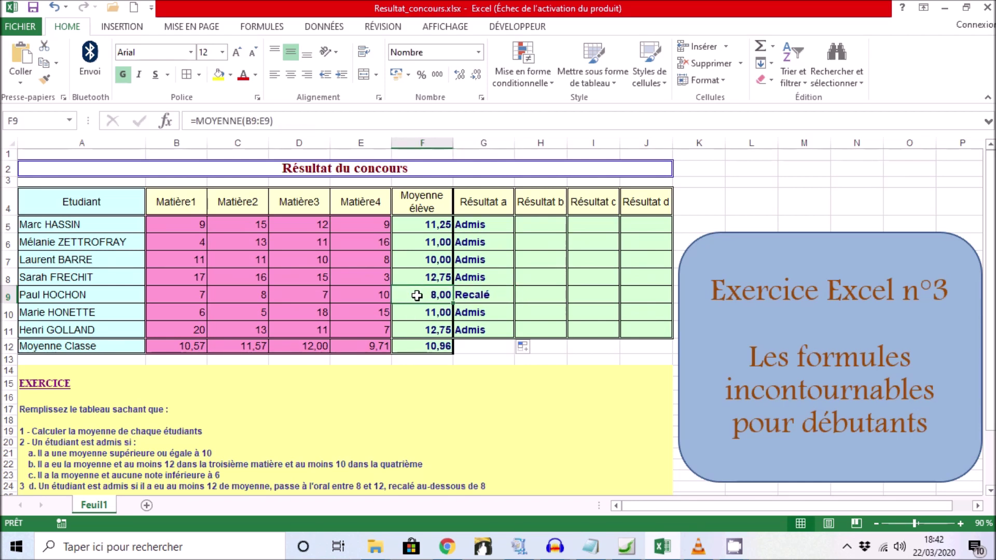
{"action": "left_click", "coordinate": [538, 227]}
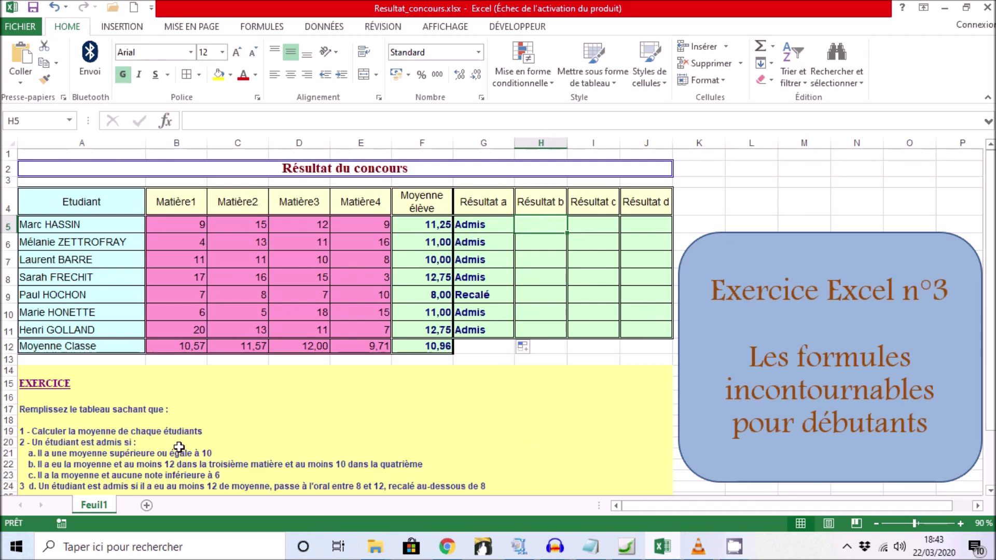
{"action": "scroll", "coordinate": [172, 458], "scroll_direction": "down", "scroll_amount": 1}
{"action": "scroll", "coordinate": [171, 458], "scroll_direction": "down", "scroll_amount": 1}
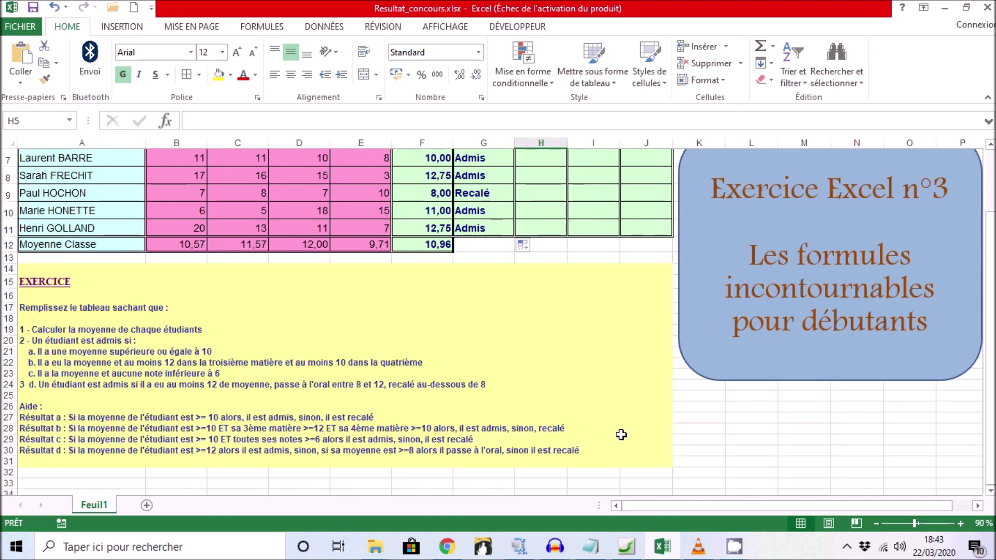
{"action": "scroll", "coordinate": [622, 435], "scroll_direction": "up", "scroll_amount": 2}
{"action": "scroll", "coordinate": [621, 435], "scroll_direction": "down", "scroll_amount": 1}
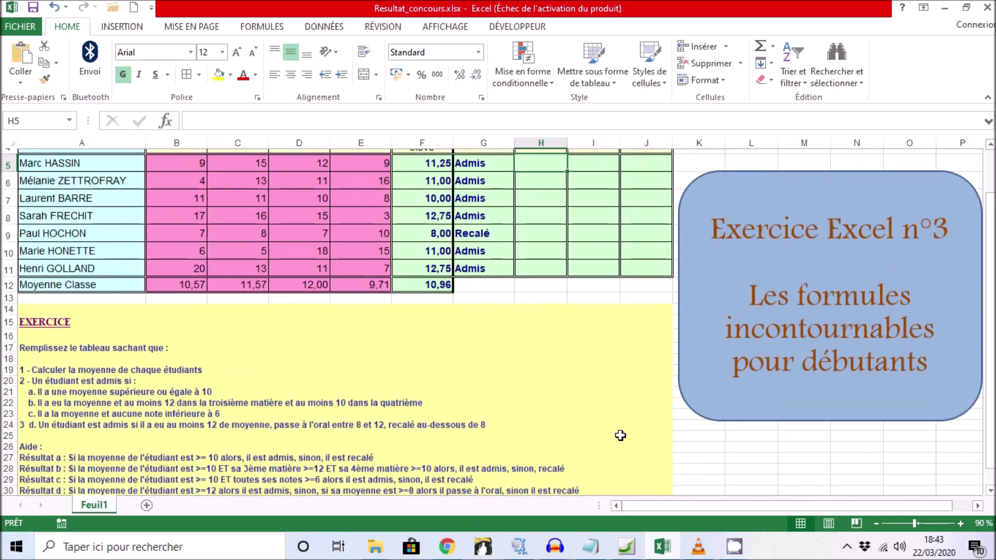
{"action": "scroll", "coordinate": [621, 436], "scroll_direction": "down", "scroll_amount": 1}
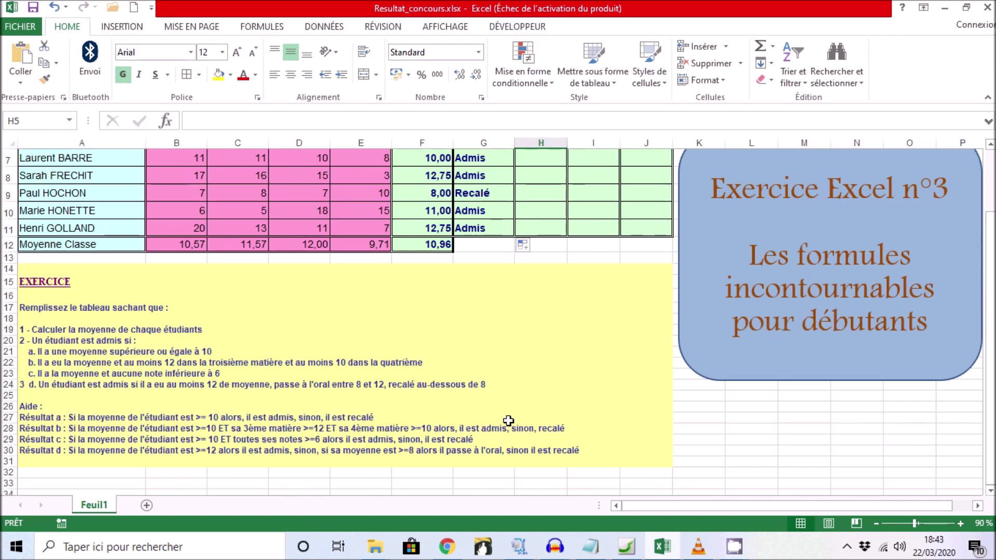
{"action": "scroll", "coordinate": [508, 420], "scroll_direction": "up", "scroll_amount": 1}
{"action": "scroll", "coordinate": [509, 421], "scroll_direction": "up", "scroll_amount": 1}
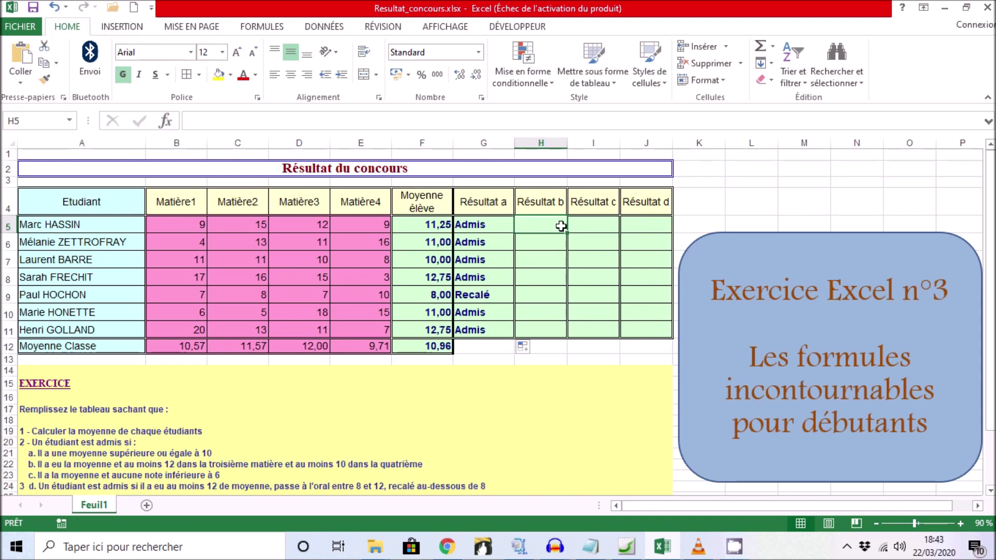
{"action": "left_click", "coordinate": [165, 122]}
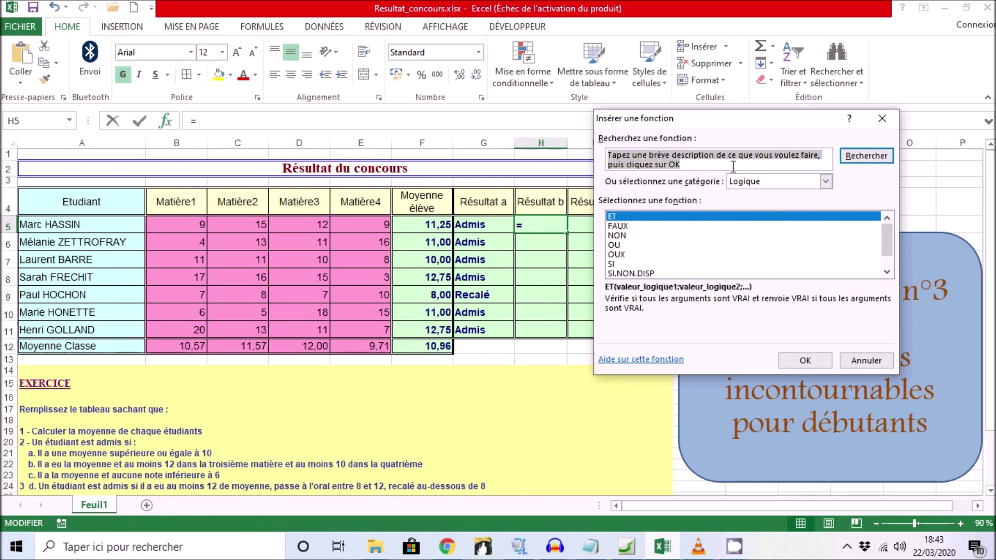
Insert an SI formula in H5 returning 'Admis' if true and 'Recalé' if false, condition empty
{"action": "left_click", "coordinate": [663, 264]}
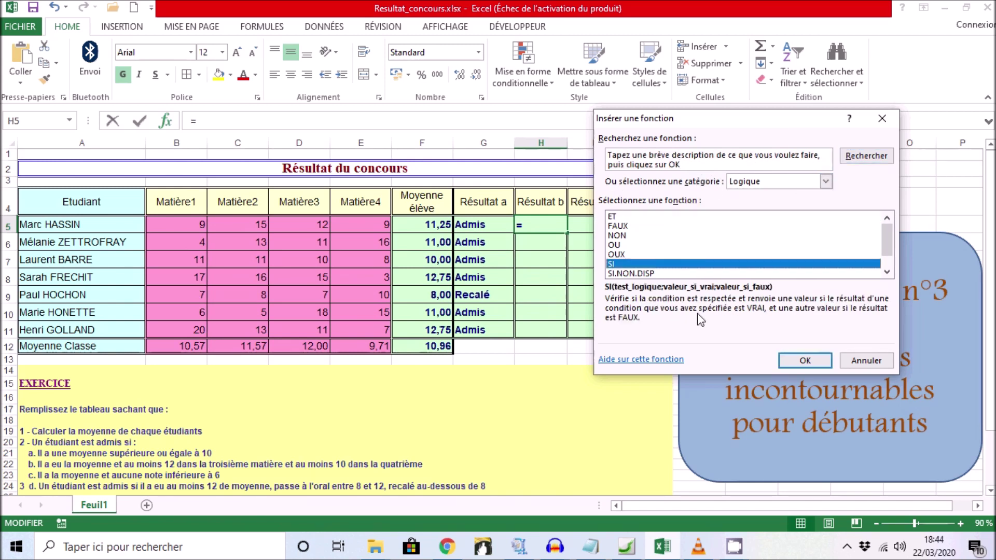
{"action": "left_click", "coordinate": [801, 363]}
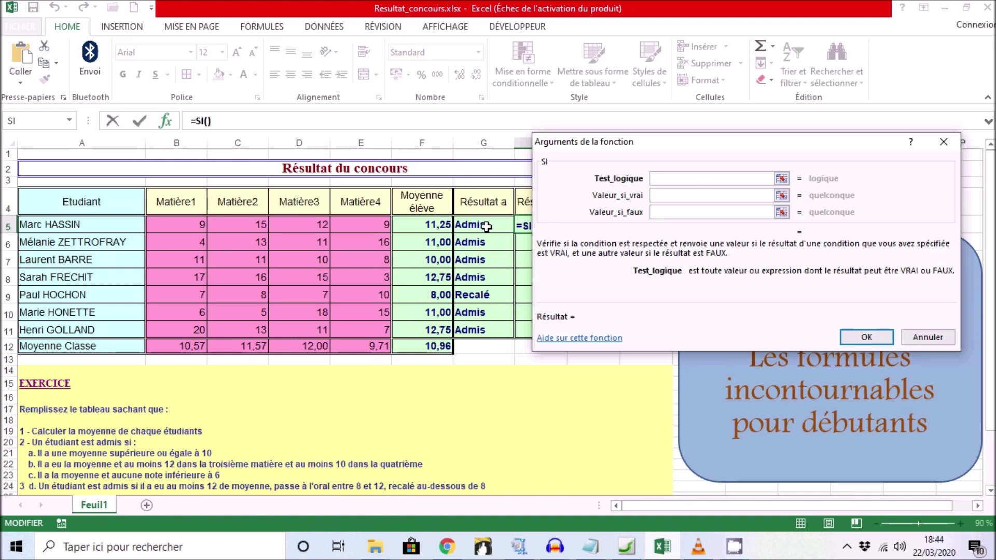
{"action": "left_click", "coordinate": [680, 196]}
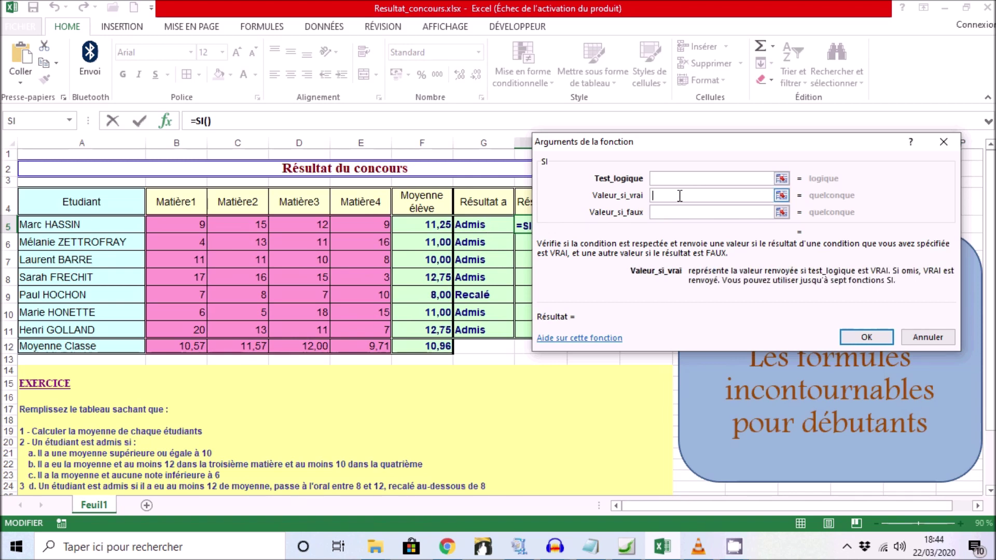
{"action": "type", "text": "Admis"}
{"action": "key", "text": "Tab"}
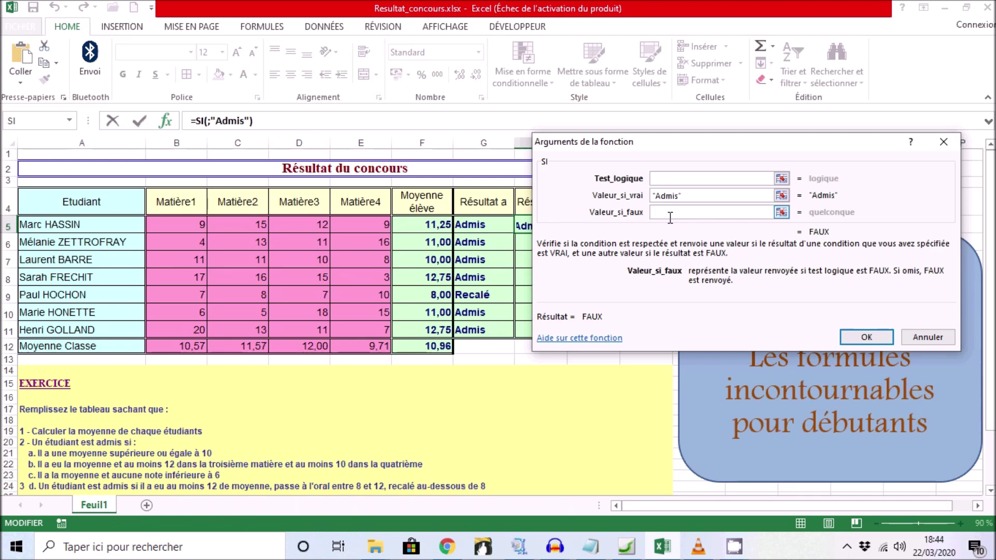
{"action": "type", "text": "Recalé"}
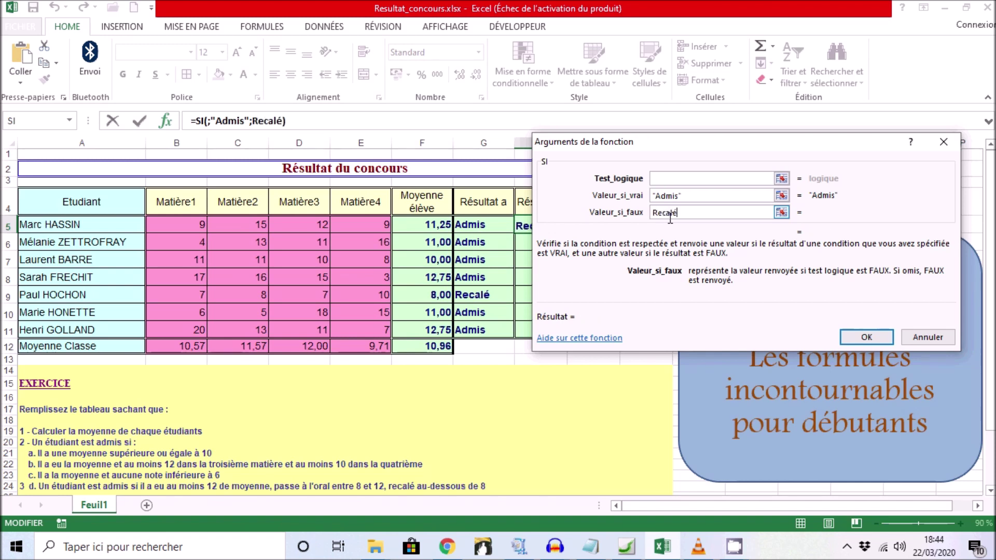
{"action": "left_click", "coordinate": [662, 196]}
{"action": "left_click", "coordinate": [666, 182]}
{"action": "left_click", "coordinate": [667, 179]}
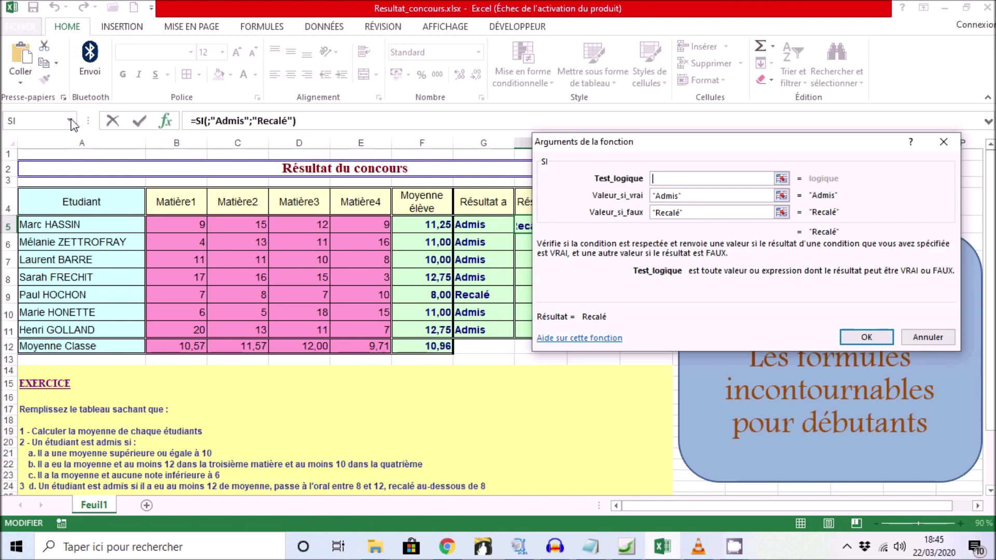
{"action": "left_click", "coordinate": [71, 122]}
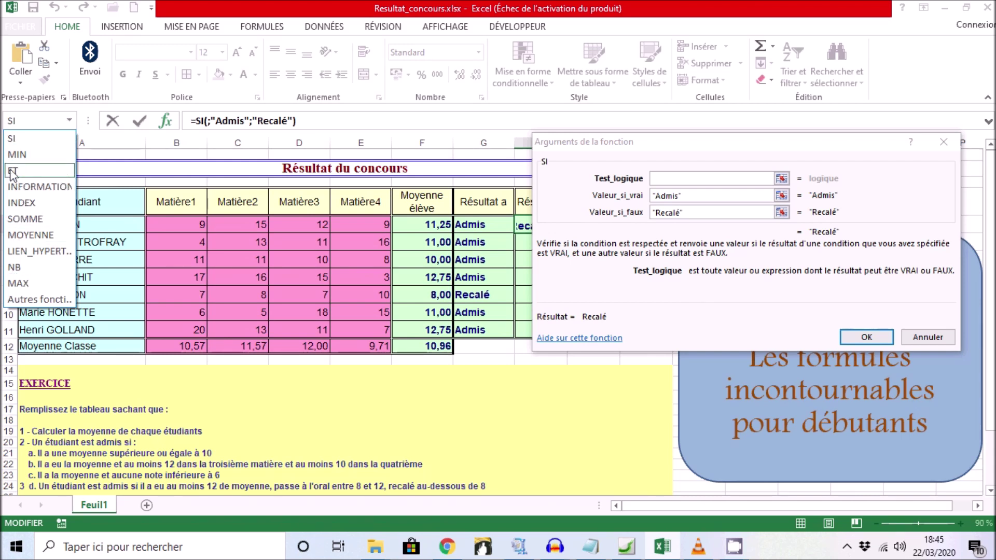
Nest an empty ET function from the full catalogue as H5's IF condition
{"action": "left_click", "coordinate": [35, 300]}
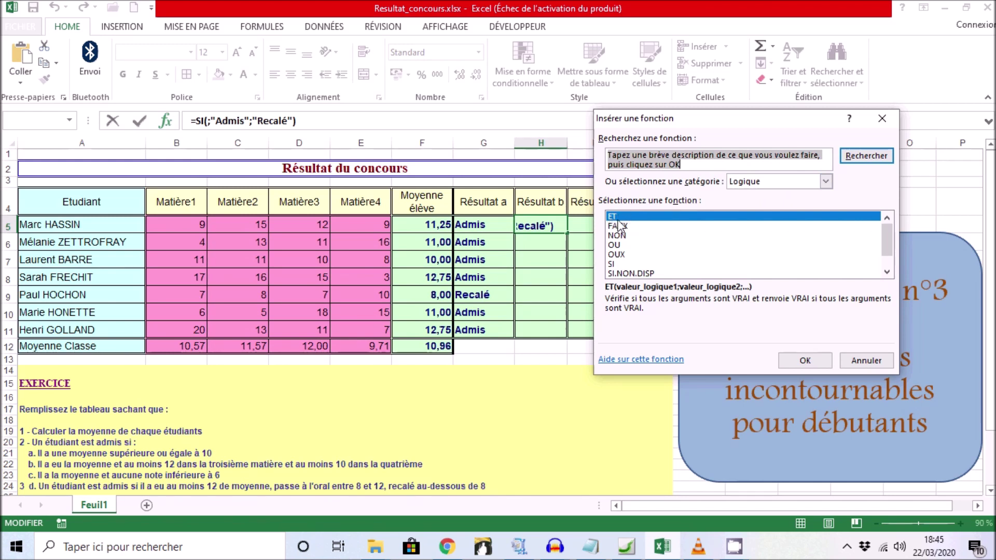
{"action": "left_click", "coordinate": [649, 219]}
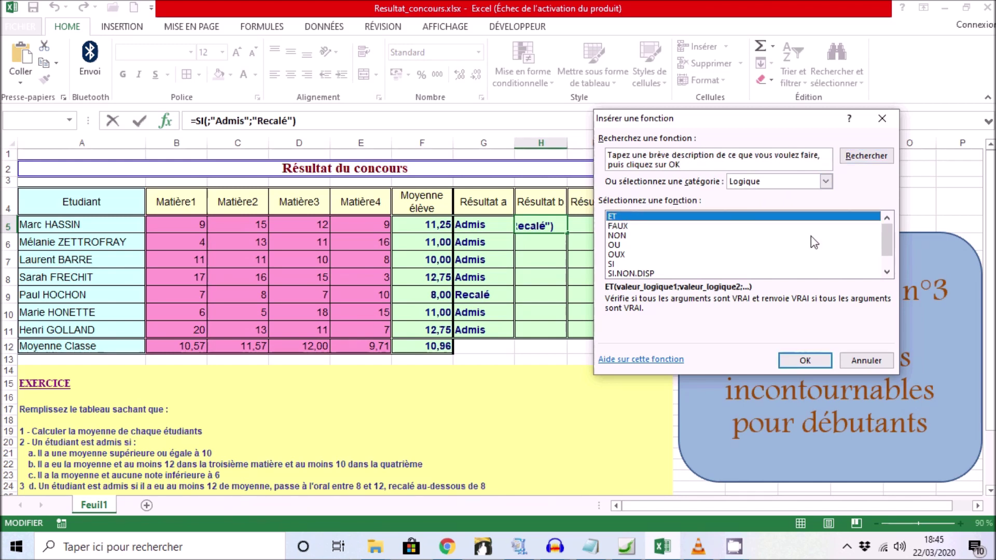
{"action": "left_click", "coordinate": [806, 348]}
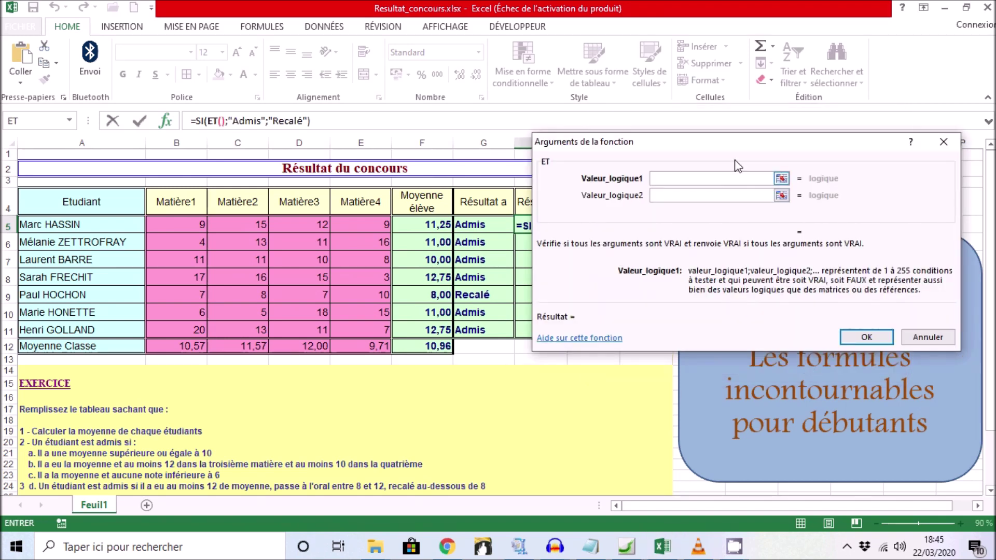
{"action": "left_click_drag", "start_coordinate": [729, 143], "coordinate": [413, 255]}
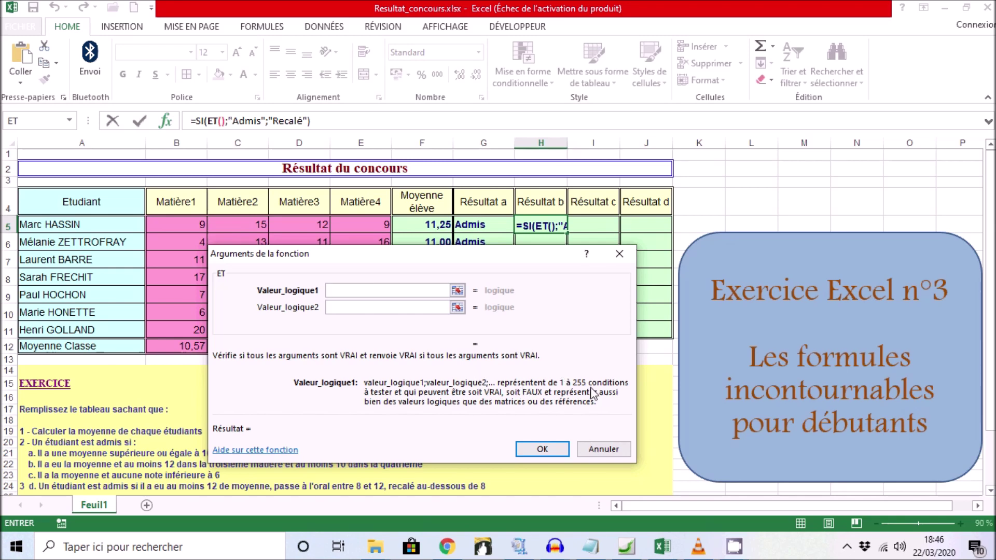
{"action": "left_click_drag", "start_coordinate": [519, 254], "coordinate": [564, 255]}
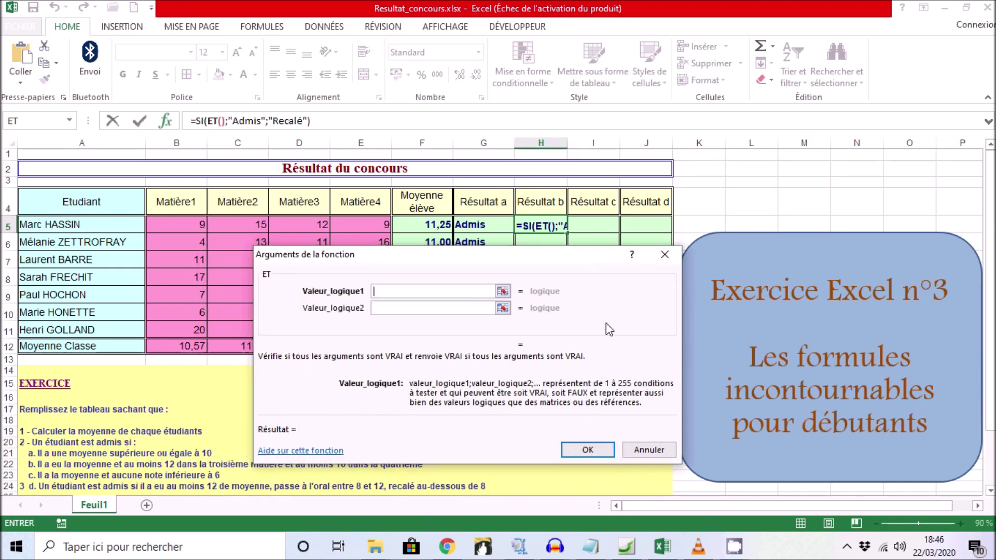
Set the first two AND conditions to F5>=10 and D5>=12
{"action": "left_click_drag", "start_coordinate": [590, 263], "coordinate": [435, 263]}
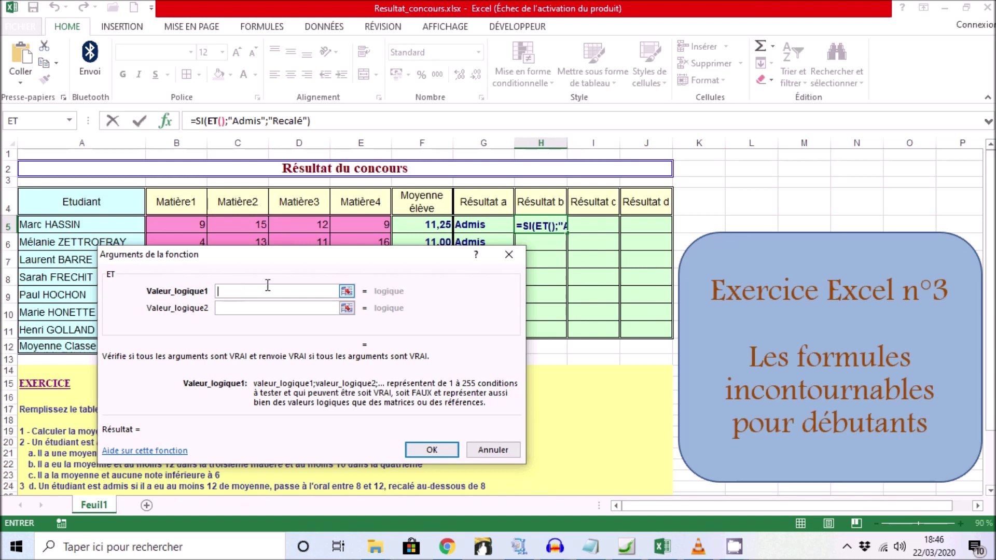
{"action": "left_click", "coordinate": [416, 223]}
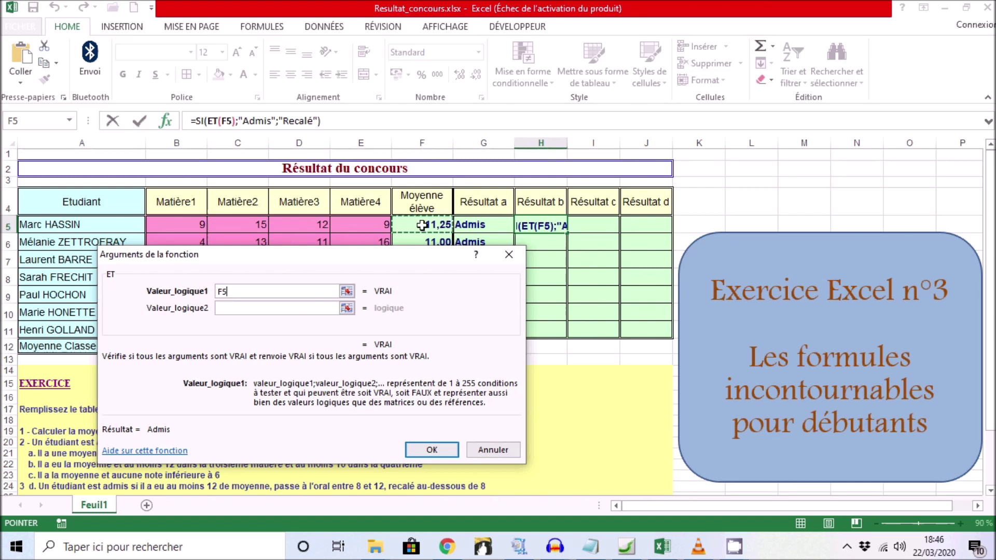
{"action": "type", "text": ">=1"}
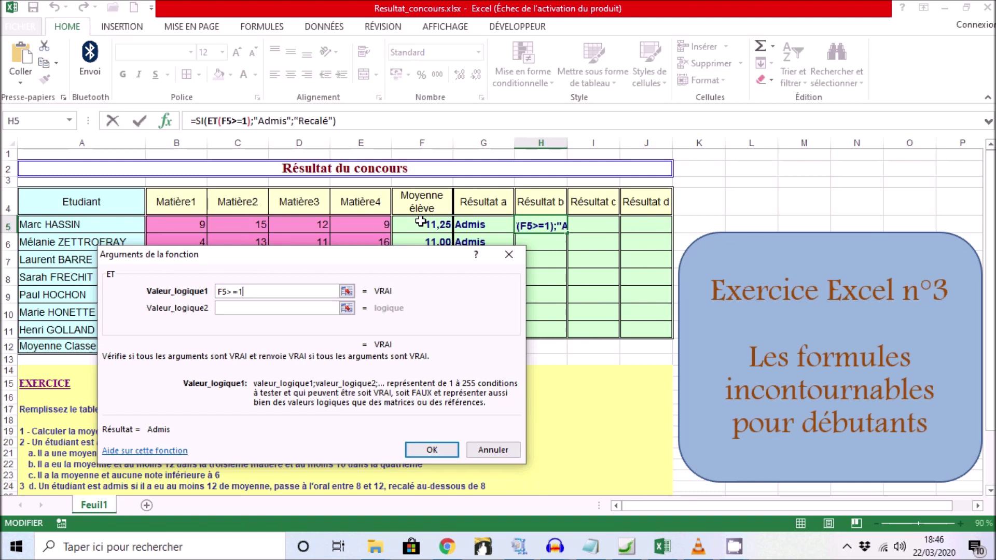
{"action": "type", "text": "0"}
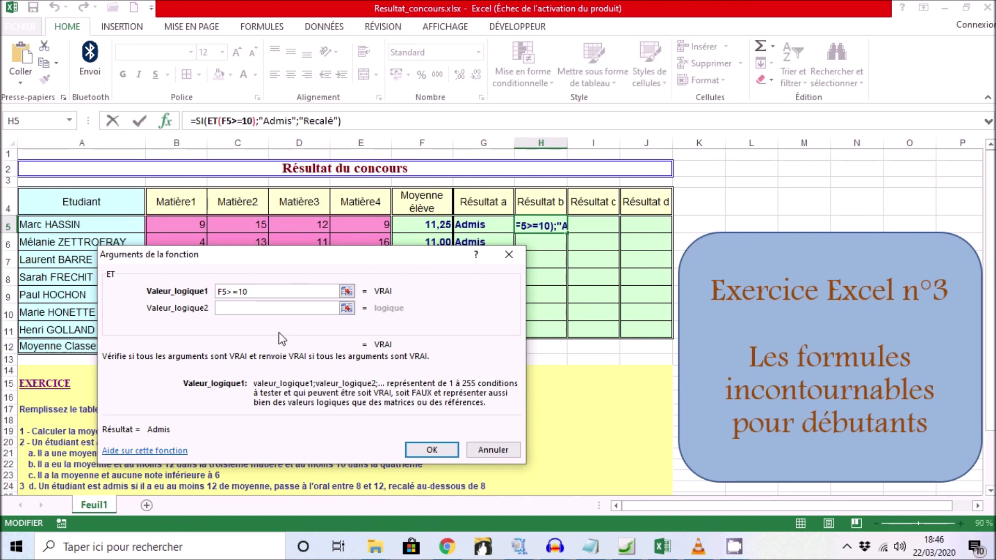
{"action": "left_click", "coordinate": [264, 310]}
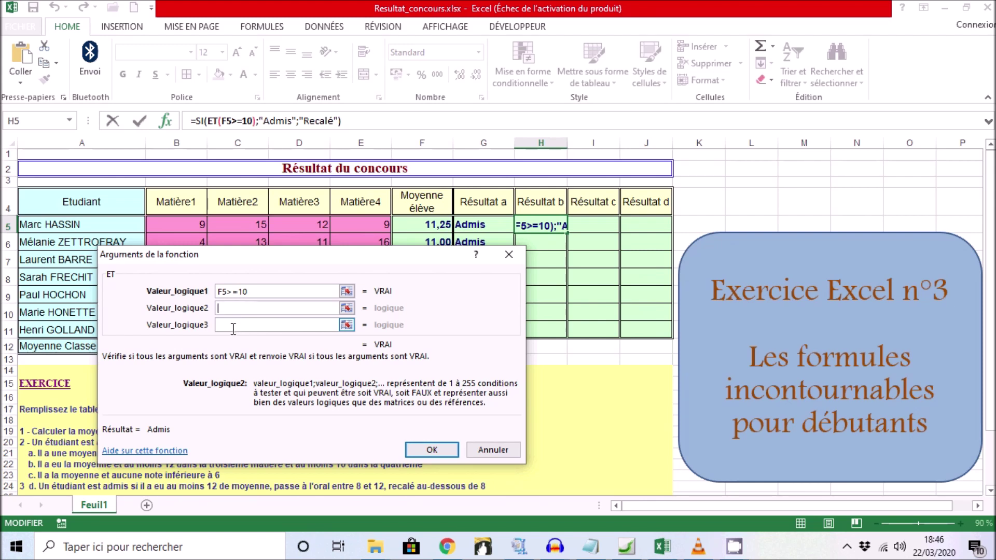
{"action": "left_click", "coordinate": [307, 222]}
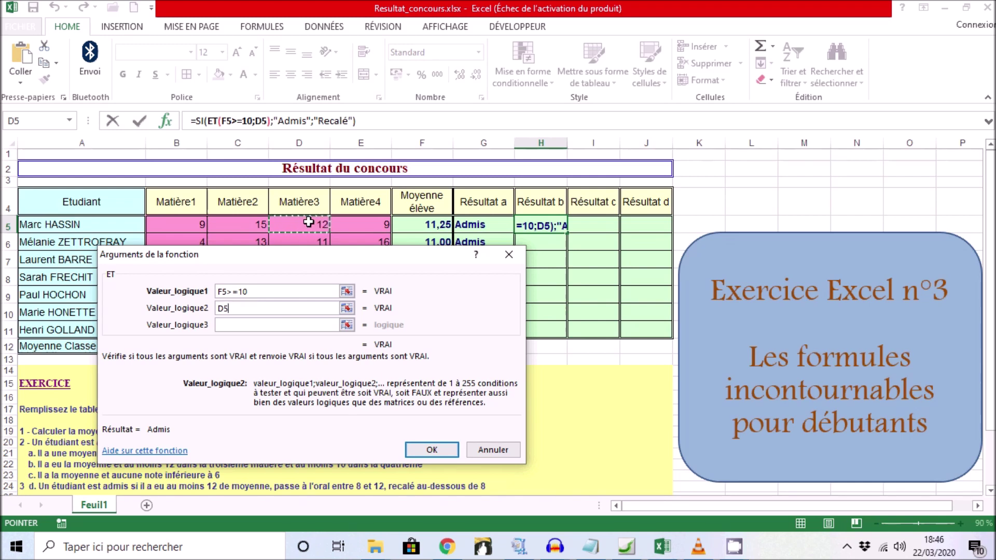
{"action": "type", "text": ">=12"}
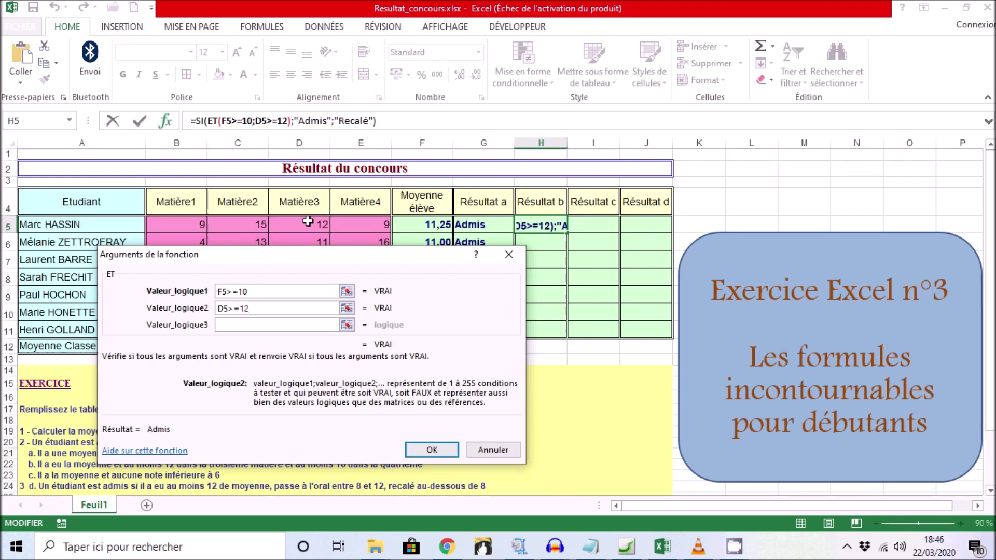
{"action": "left_click", "coordinate": [236, 324]}
Add the third condition E5>=10 and confirm H5's formula, which shows Recalé
{"action": "left_click_drag", "start_coordinate": [303, 259], "coordinate": [685, 93]}
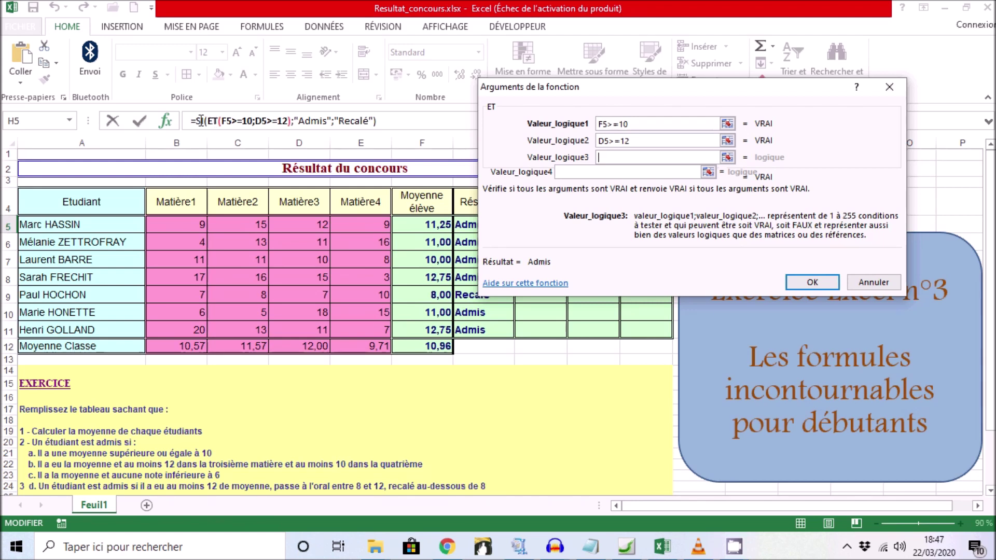
{"action": "left_click", "coordinate": [201, 121]}
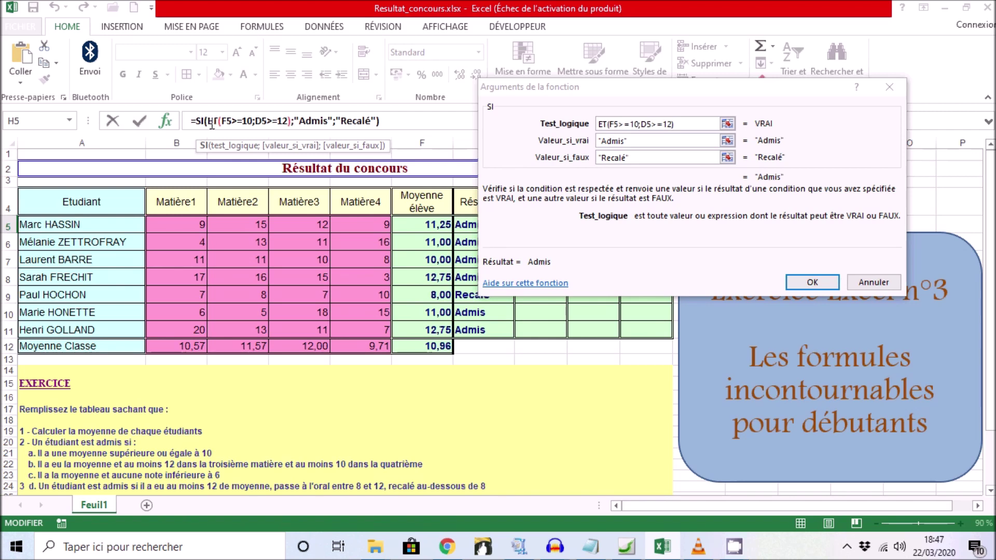
{"action": "left_click", "coordinate": [217, 122]}
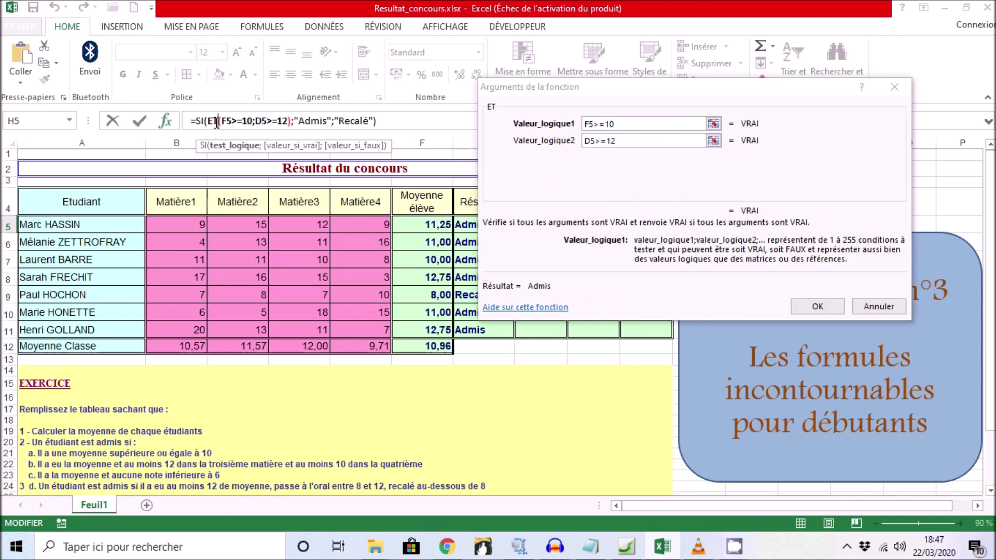
{"action": "left_click", "coordinate": [631, 141]}
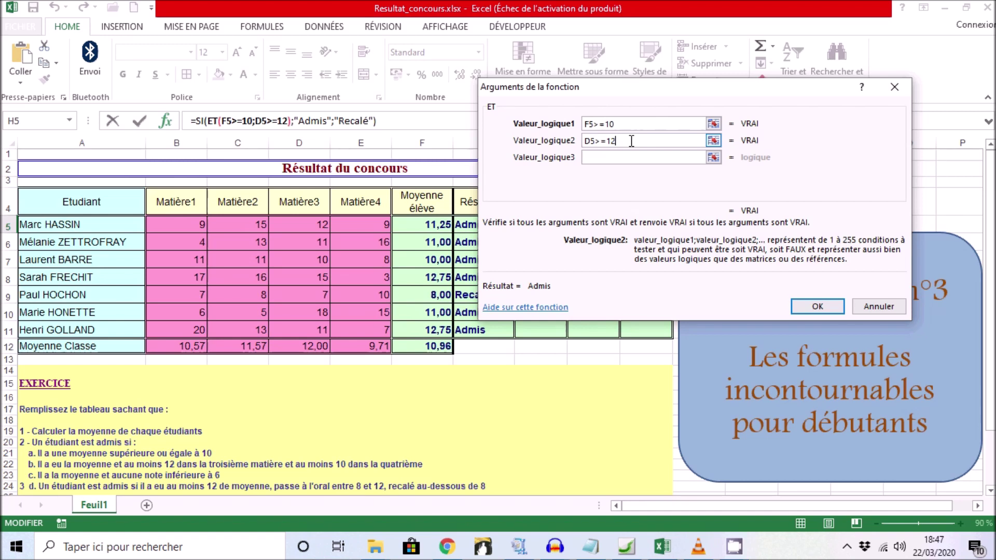
{"action": "left_click", "coordinate": [600, 159]}
{"action": "left_click", "coordinate": [600, 156]}
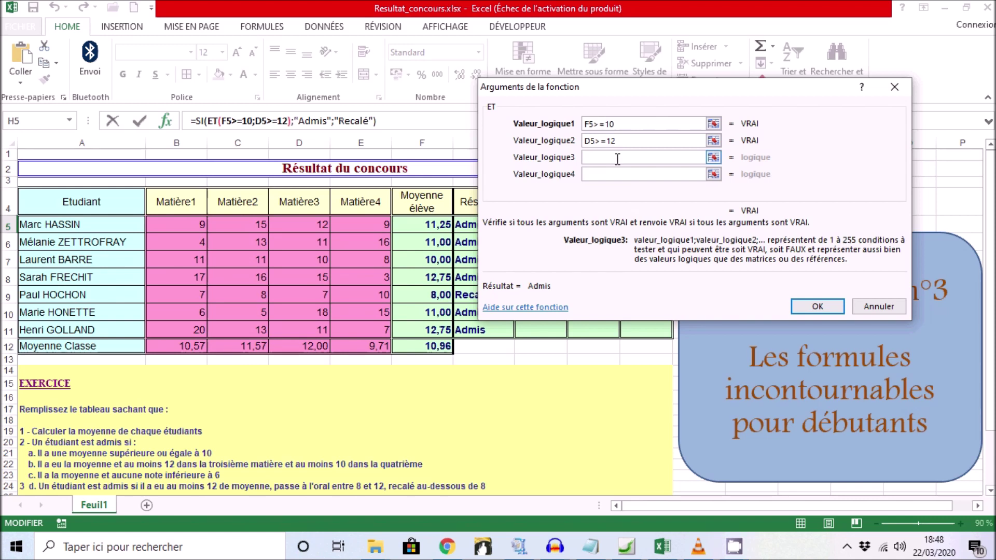
{"action": "left_click", "coordinate": [357, 225]}
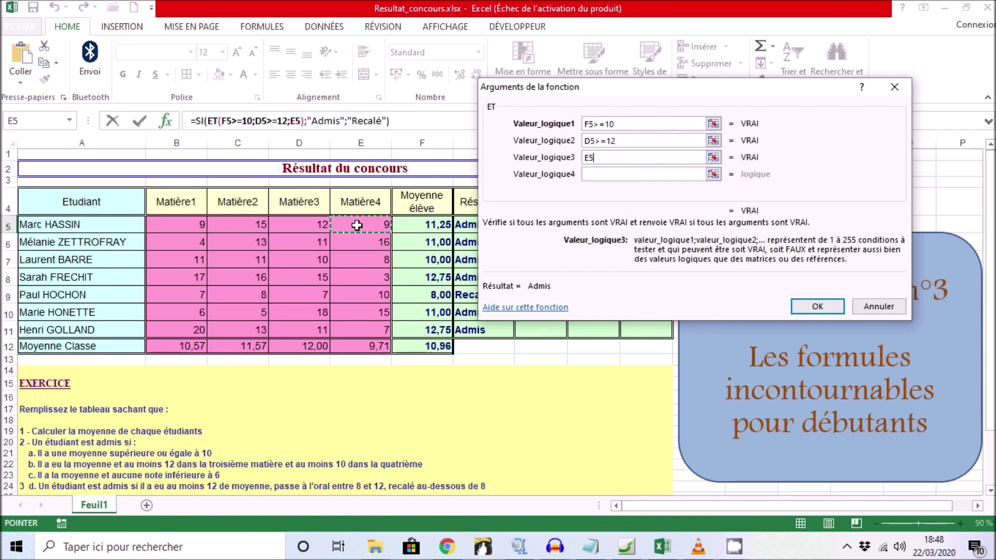
{"action": "type", "text": ">="}
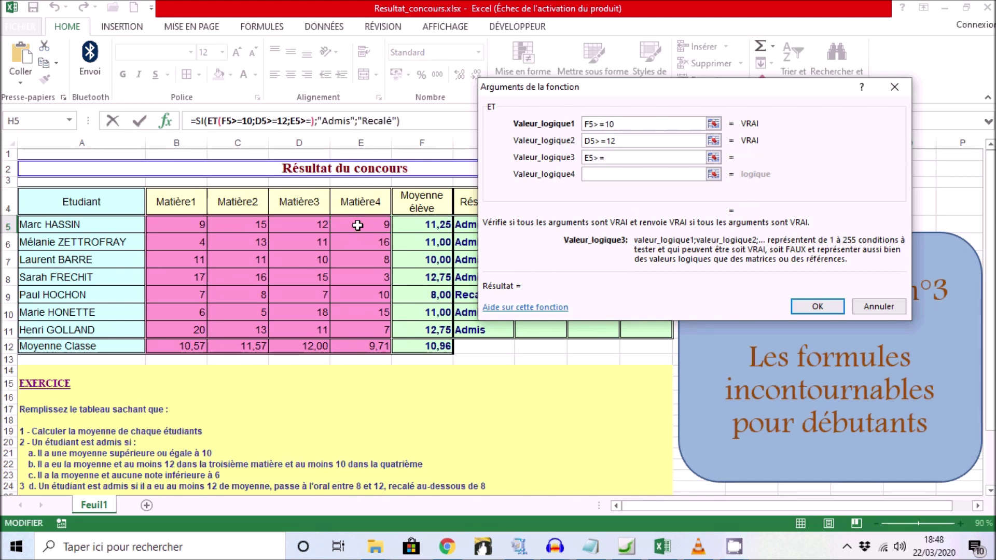
{"action": "type", "text": "10"}
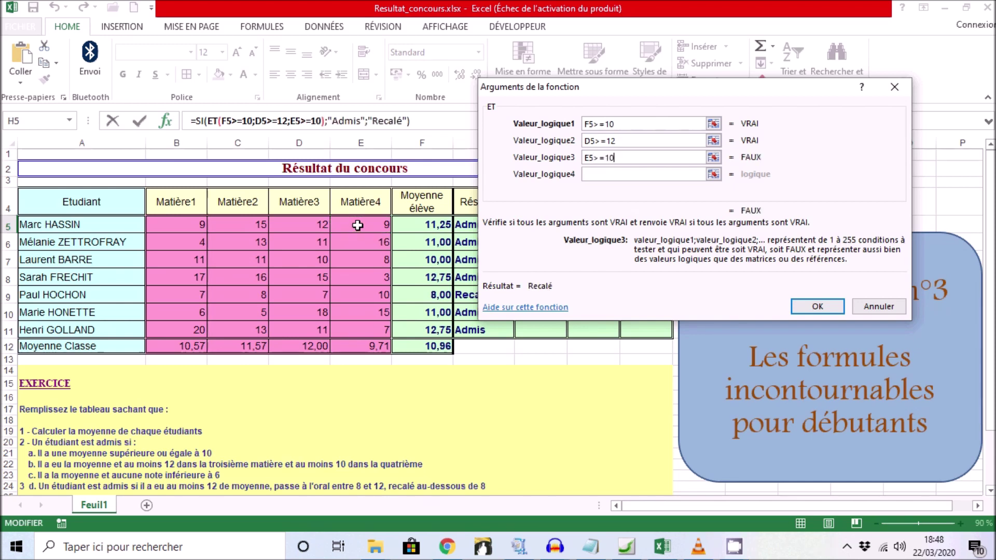
{"action": "mouse_move", "coordinate": [570, 83]}
{"action": "left_mouse_down"}
{"action": "mouse_move", "coordinate": [388, 239]}
{"action": "mouse_move", "coordinate": [519, 152]}
{"action": "mouse_move", "coordinate": [397, 207]}
{"action": "left_mouse_up"}
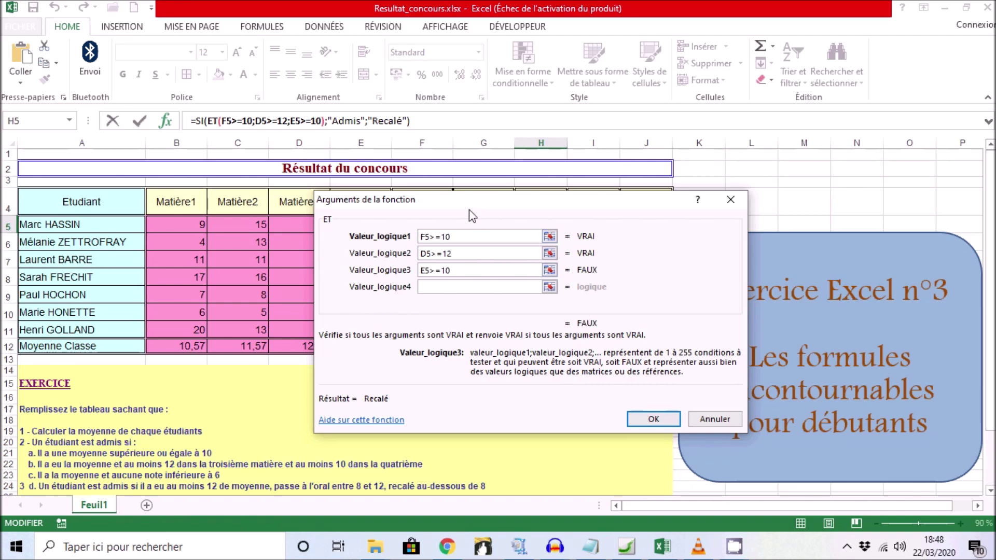
{"action": "left_click_drag", "start_coordinate": [469, 202], "coordinate": [419, 261]}
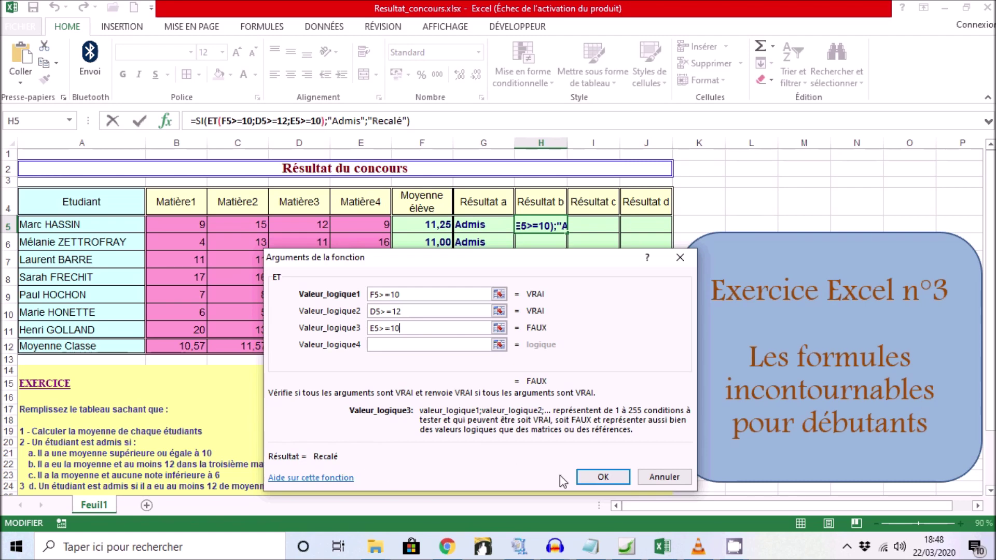
{"action": "left_click", "coordinate": [607, 477]}
Copy the Résultat b formula from H5 down to H11 for all seven students
{"action": "left_click", "coordinate": [545, 225]}
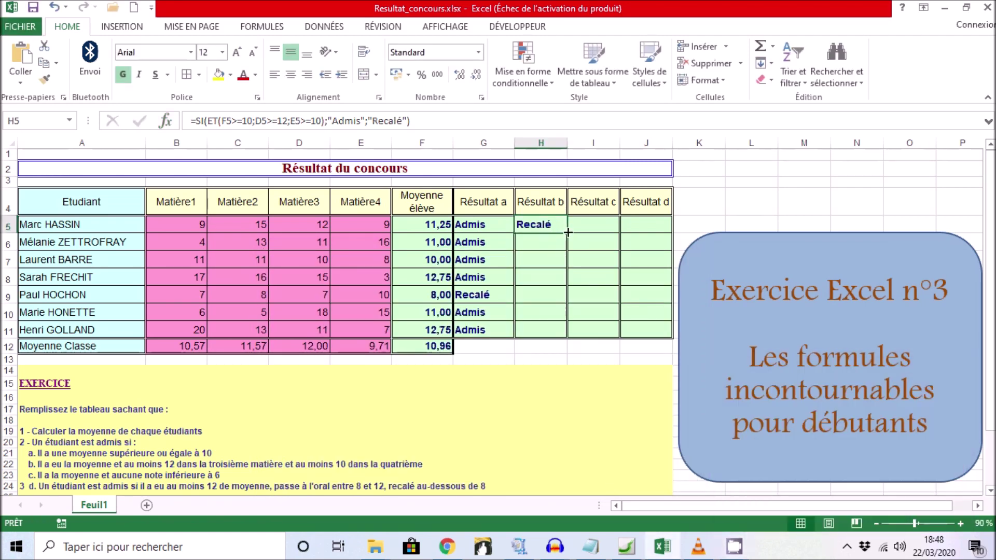
{"action": "left_click_drag", "start_coordinate": [567, 232], "coordinate": [570, 345]}
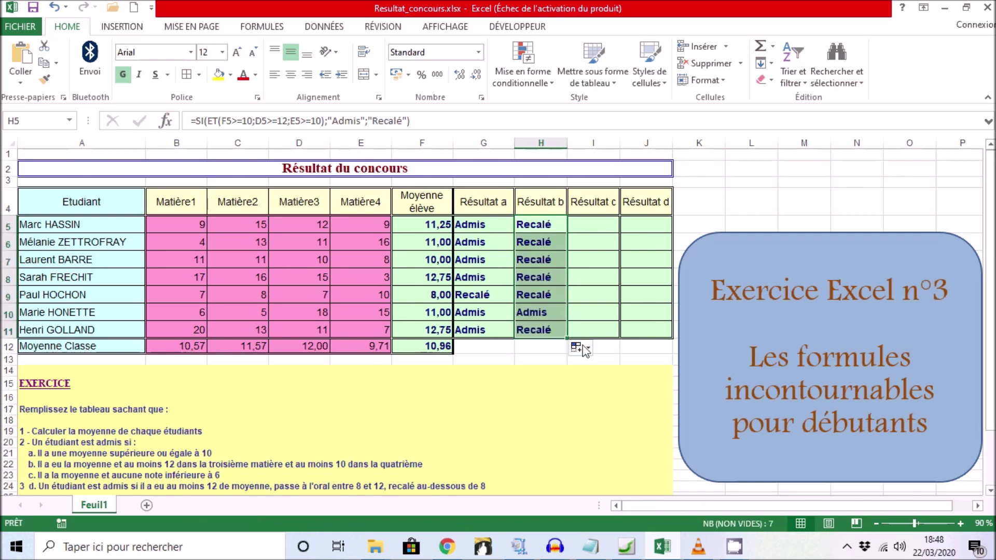
{"action": "left_click", "coordinate": [574, 347]}
{"action": "left_click", "coordinate": [594, 400]}
{"action": "left_click", "coordinate": [588, 223]}
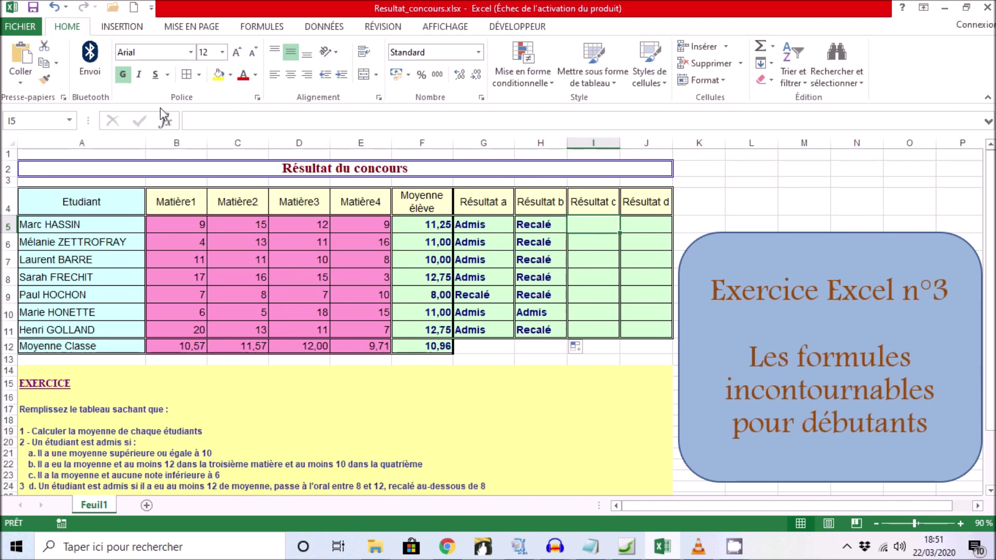
{"action": "left_click", "coordinate": [166, 121]}
Insert an SI formula in I5 returning 'Admis' if true and 'Recalé' if false
{"action": "left_click_drag", "start_coordinate": [494, 252], "coordinate": [522, 116]}
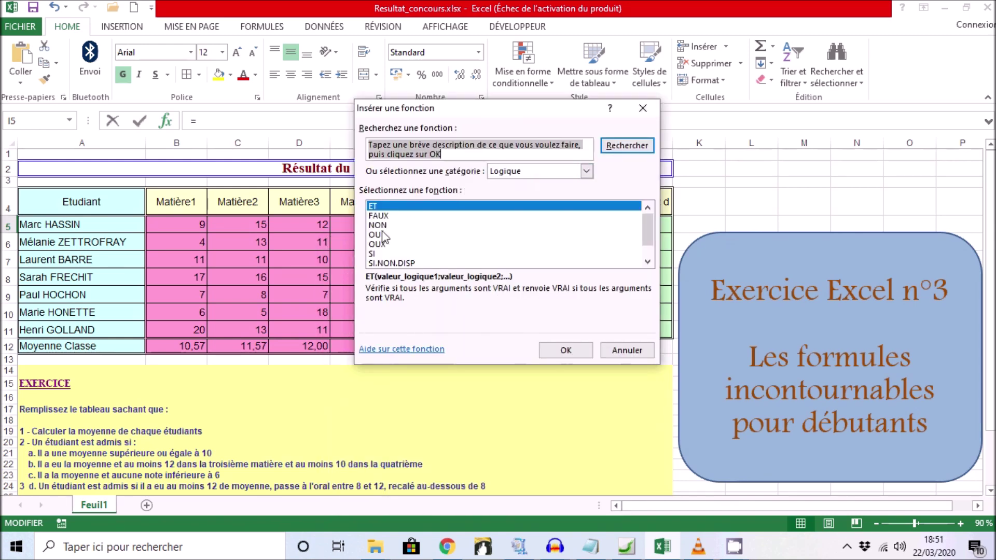
{"action": "left_click", "coordinate": [376, 254]}
{"action": "left_click", "coordinate": [565, 350]}
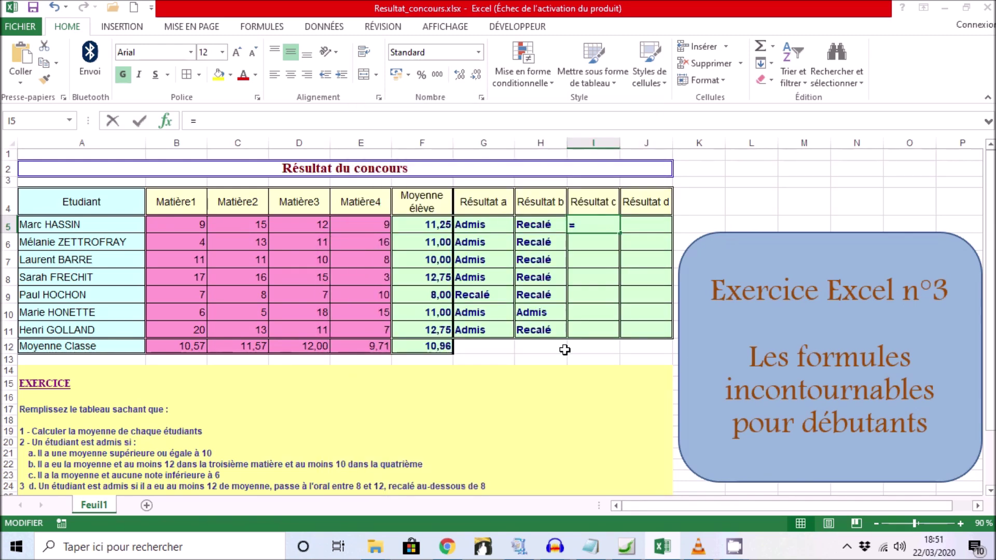
{"action": "left_click", "coordinate": [433, 186]}
{"action": "type", "text": "Admis"}
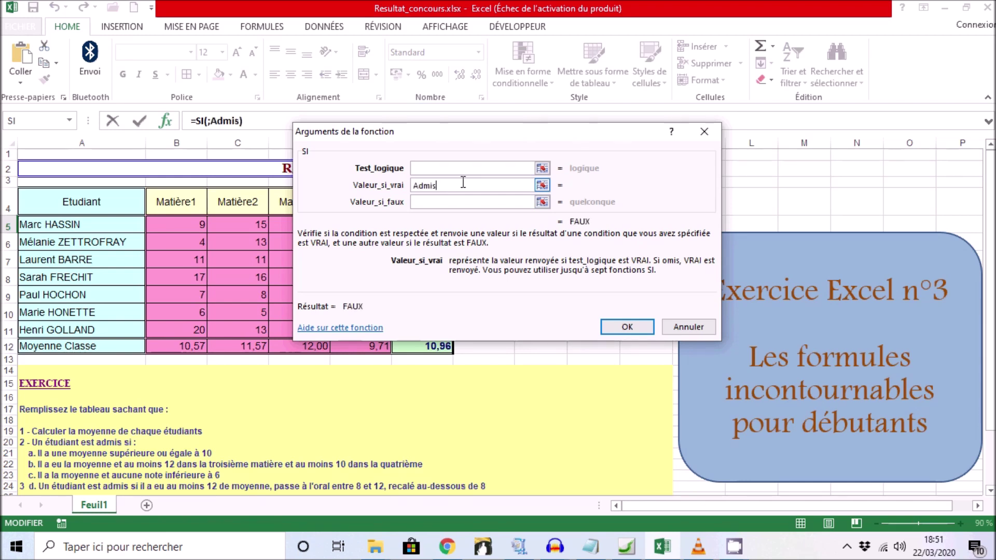
{"action": "left_click", "coordinate": [459, 202]}
{"action": "type", "text": "Recalé"}
Nest an ET function as the IF test, referencing F5 as its first condition
{"action": "left_click", "coordinate": [452, 168]}
{"action": "left_click_drag", "start_coordinate": [454, 137], "coordinate": [527, 253]}
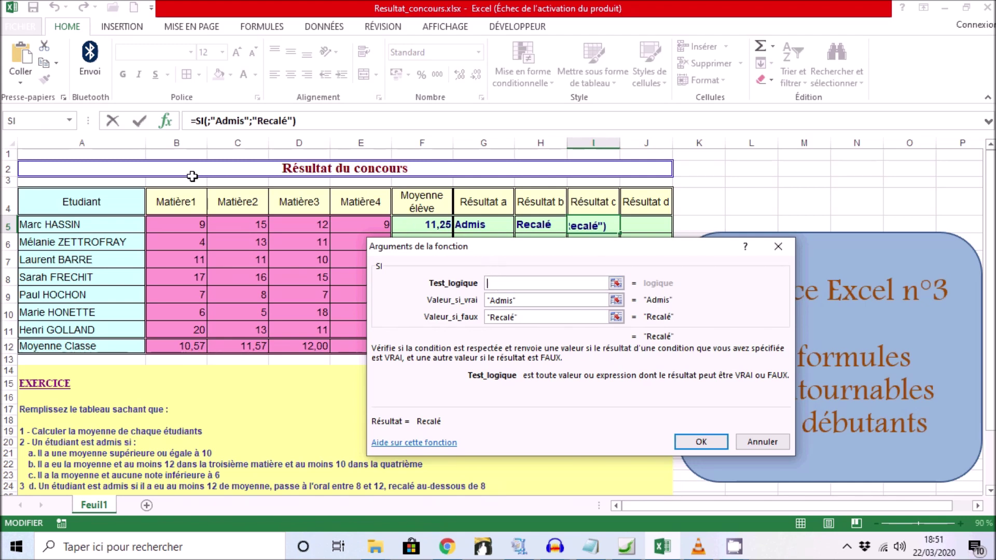
{"action": "left_click", "coordinate": [73, 122]}
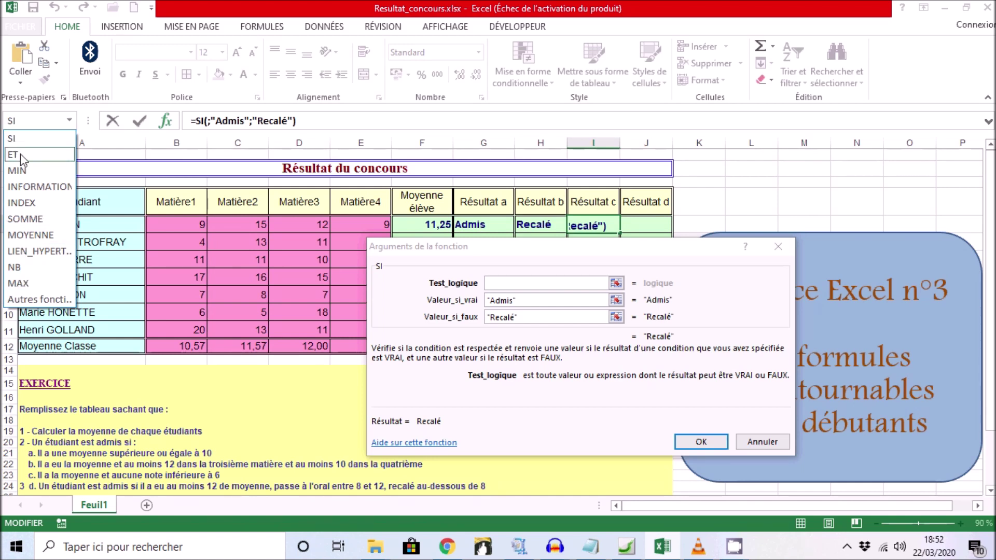
{"action": "left_click", "coordinate": [20, 155]}
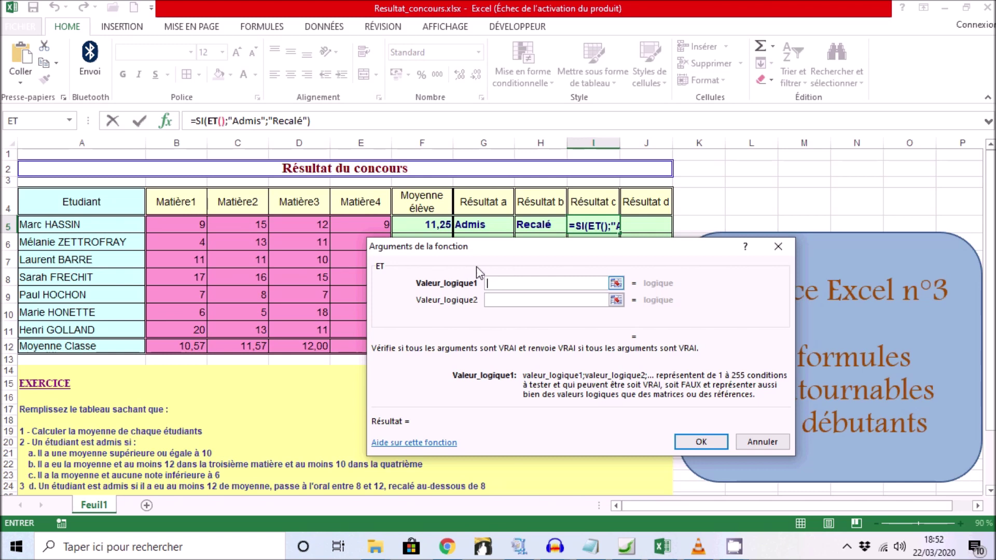
{"action": "left_click", "coordinate": [428, 226]}
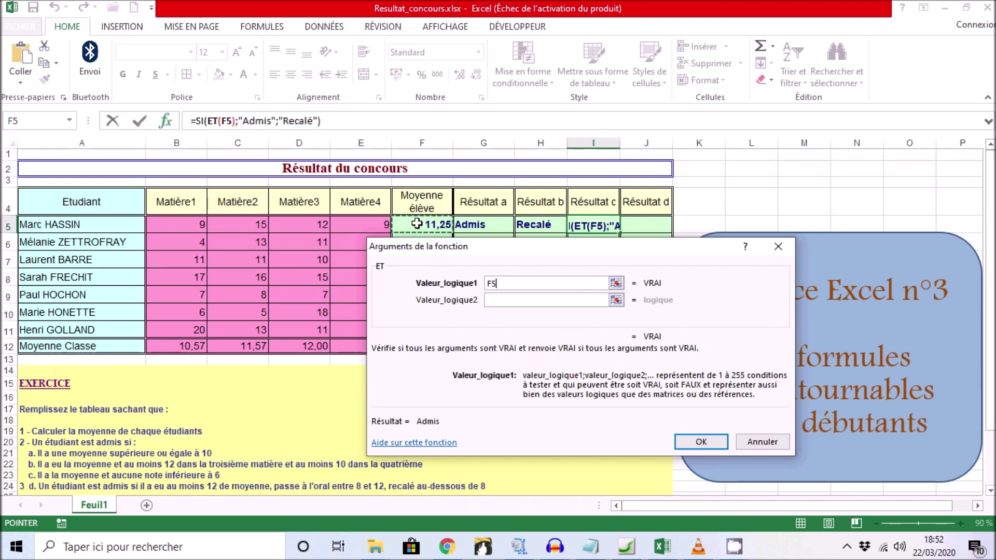
Complete the first AND condition as F5>=10, deleting a trial B5:E5>=6 condition
{"action": "type", "text": ">="}
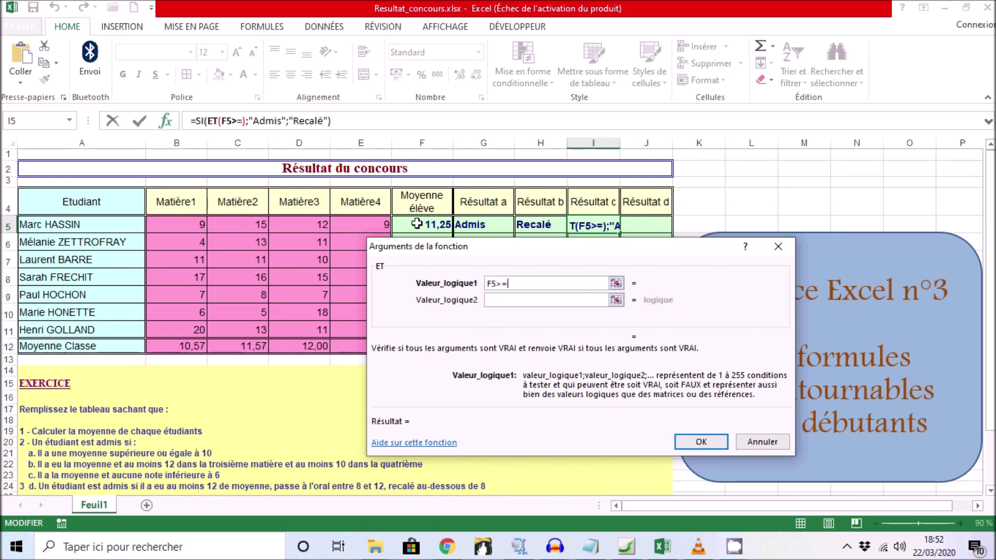
{"action": "type", "text": "10"}
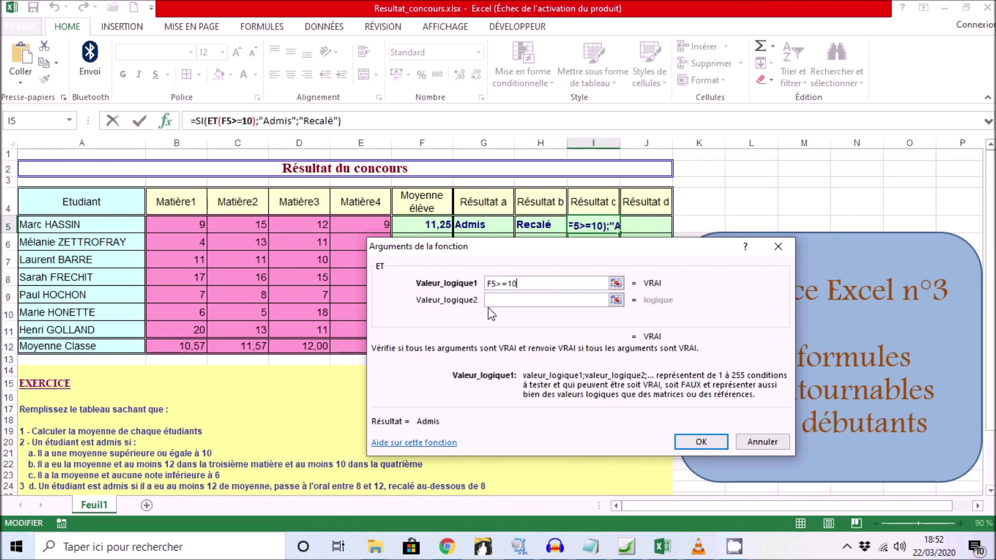
{"action": "left_click", "coordinate": [498, 300]}
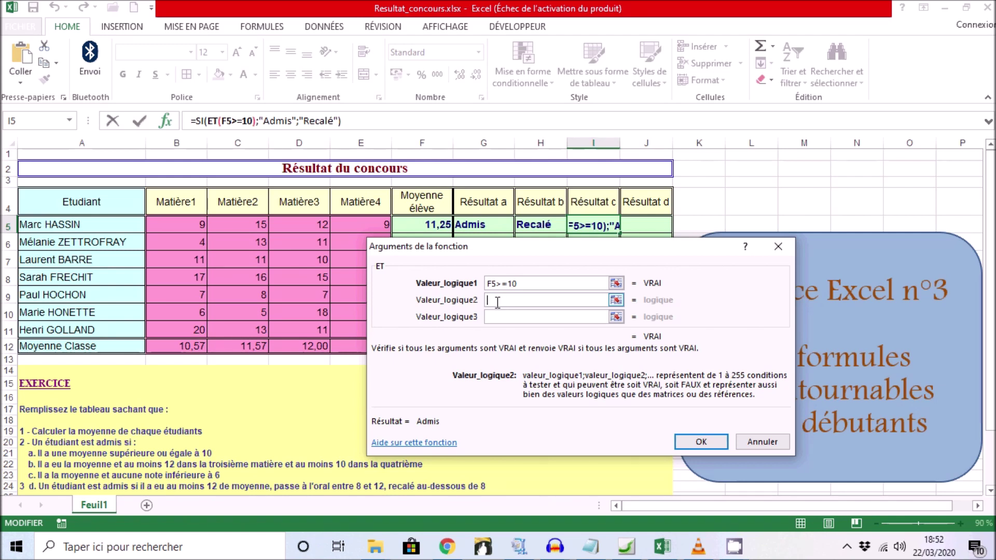
{"action": "left_click_drag", "start_coordinate": [182, 225], "coordinate": [375, 224]}
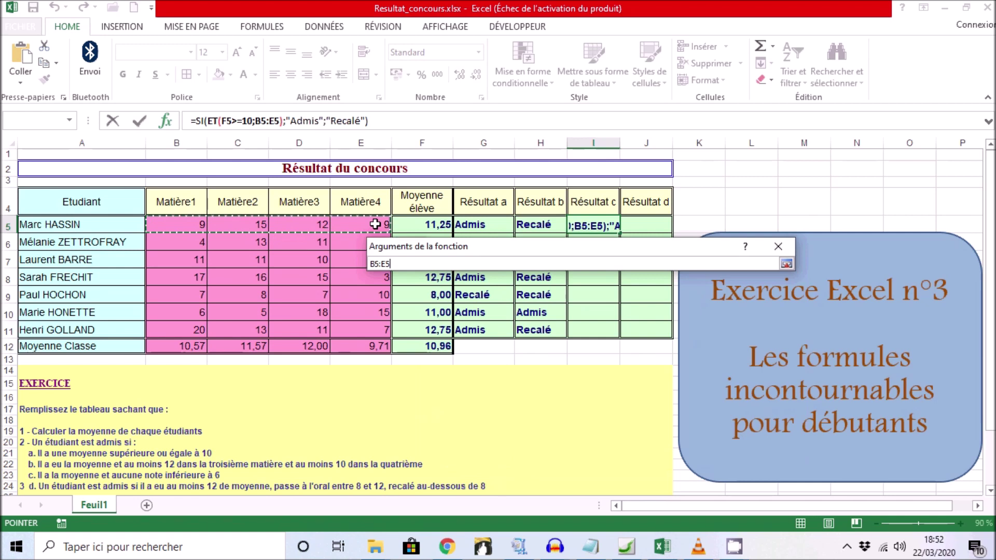
{"action": "type", "text": ">=6"}
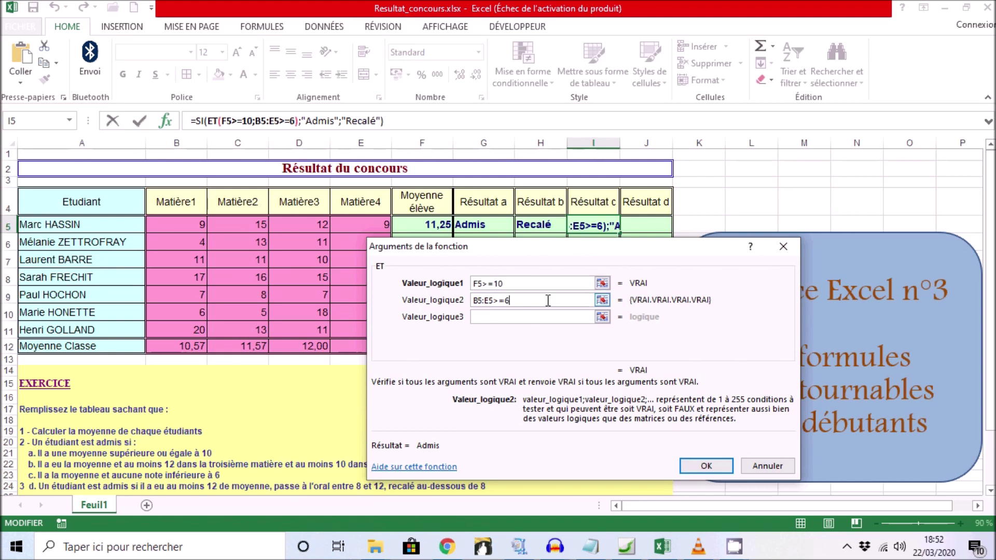
{"action": "left_click_drag", "start_coordinate": [526, 301], "coordinate": [425, 300]}
{"action": "key", "text": "Delete"}
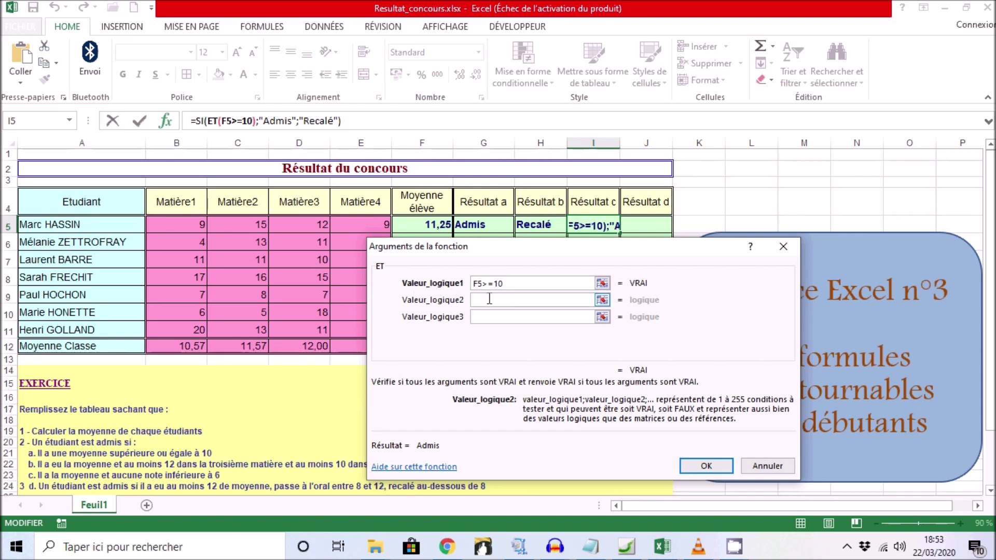
{"action": "left_click", "coordinate": [74, 120]}
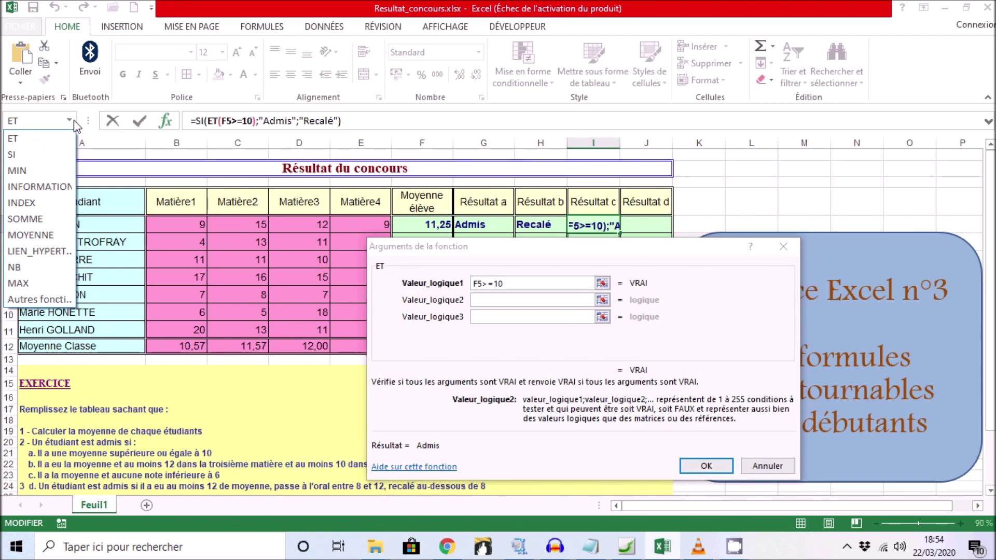
Insert MIN from the Statistiques category as the second AND condition
{"action": "left_click", "coordinate": [31, 299]}
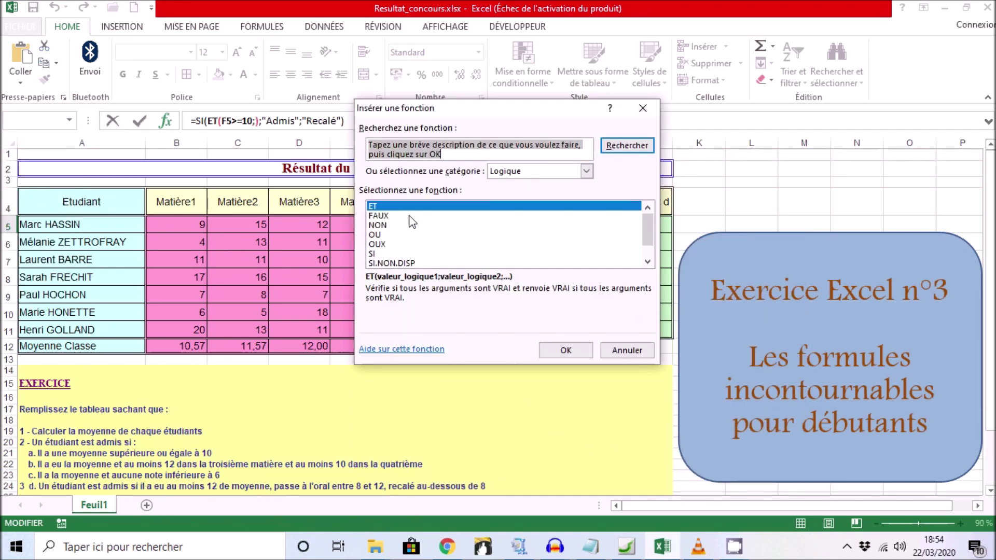
{"action": "left_click", "coordinate": [587, 172]}
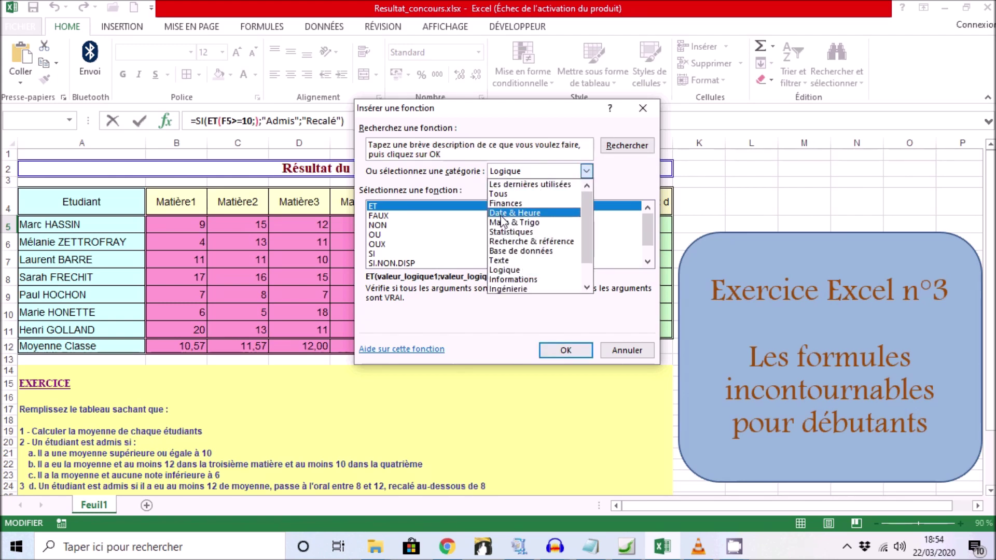
{"action": "left_click", "coordinate": [508, 232]}
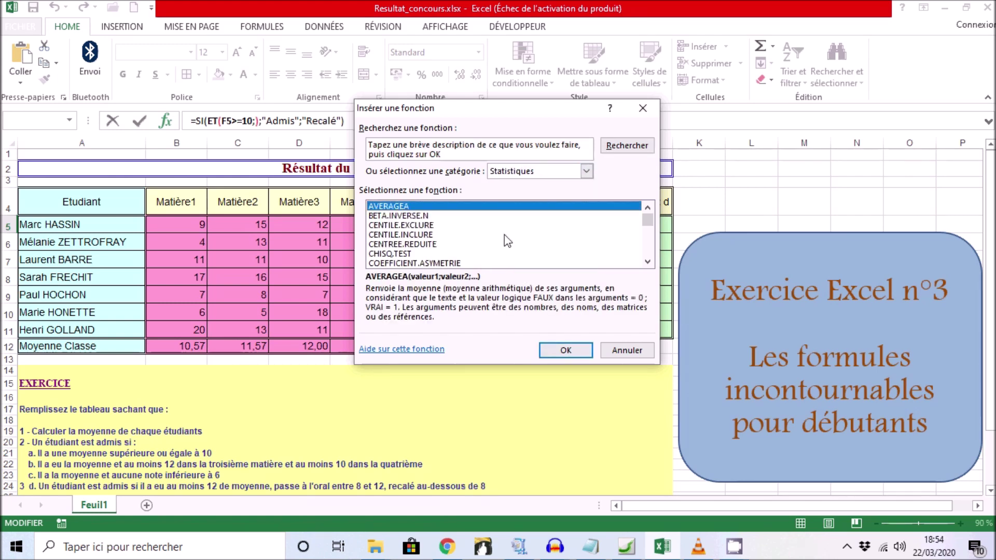
{"action": "scroll", "coordinate": [506, 237], "scroll_direction": "down", "scroll_amount": 8}
{"action": "scroll", "coordinate": [503, 234], "scroll_direction": "down", "scroll_amount": 4}
{"action": "scroll", "coordinate": [503, 233], "scroll_direction": "down", "scroll_amount": 3}
{"action": "scroll", "coordinate": [503, 233], "scroll_direction": "down", "scroll_amount": 3}
{"action": "scroll", "coordinate": [503, 234], "scroll_direction": "down", "scroll_amount": 4}
{"action": "scroll", "coordinate": [506, 239], "scroll_direction": "up", "scroll_amount": 2}
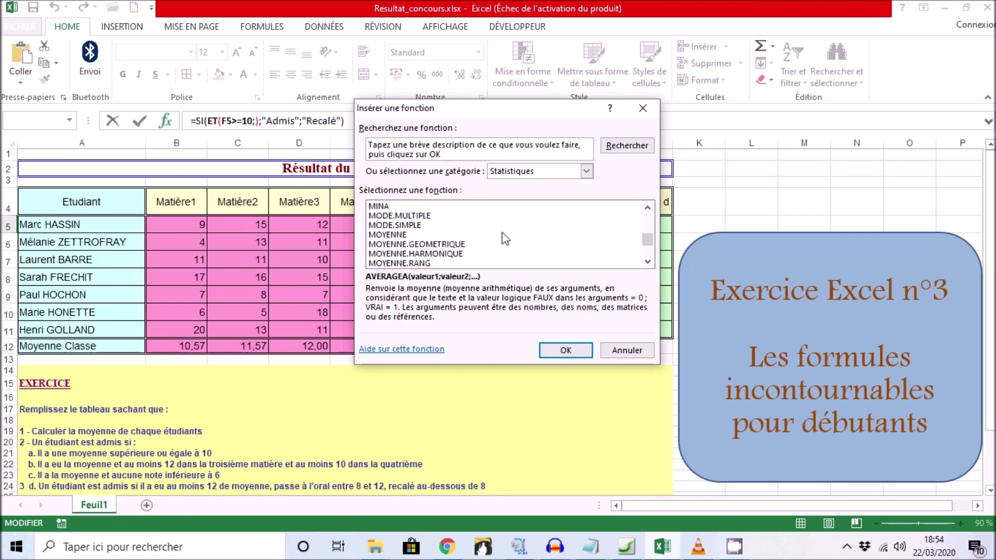
{"action": "scroll", "coordinate": [418, 218], "scroll_direction": "up", "scroll_amount": 1}
{"action": "left_click", "coordinate": [405, 226]}
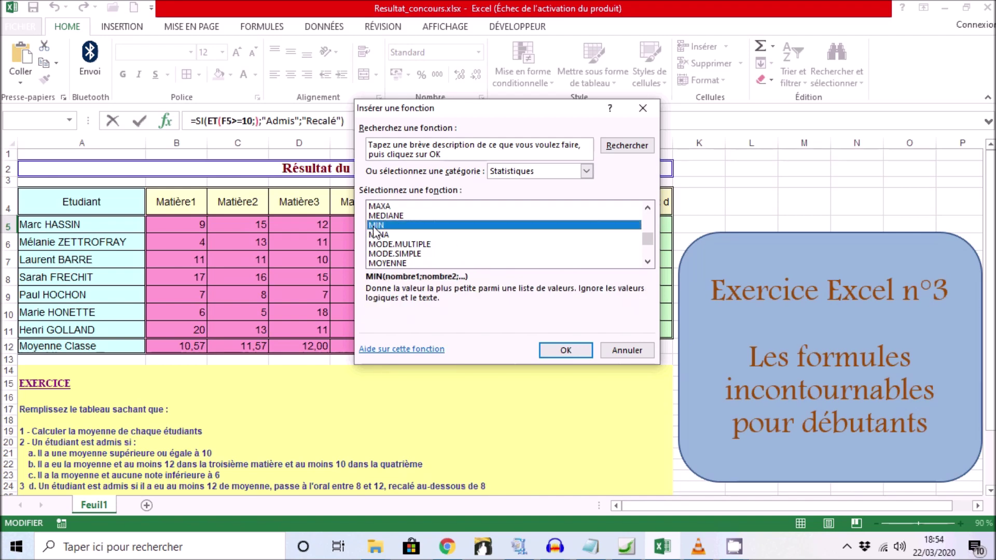
{"action": "left_click", "coordinate": [565, 353]}
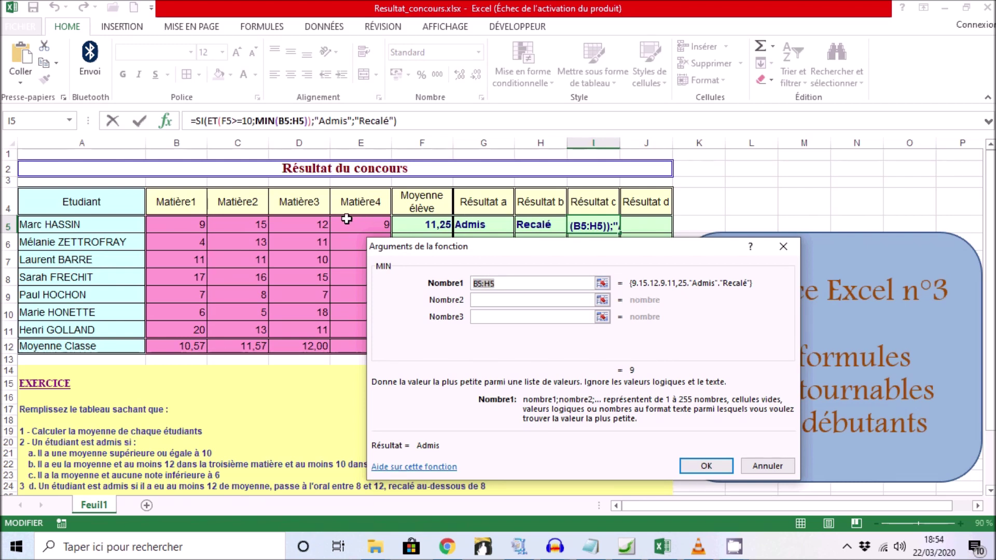
Set MIN's range to the first student's grades B5:E5
{"action": "left_click_drag", "start_coordinate": [182, 225], "coordinate": [330, 226]}
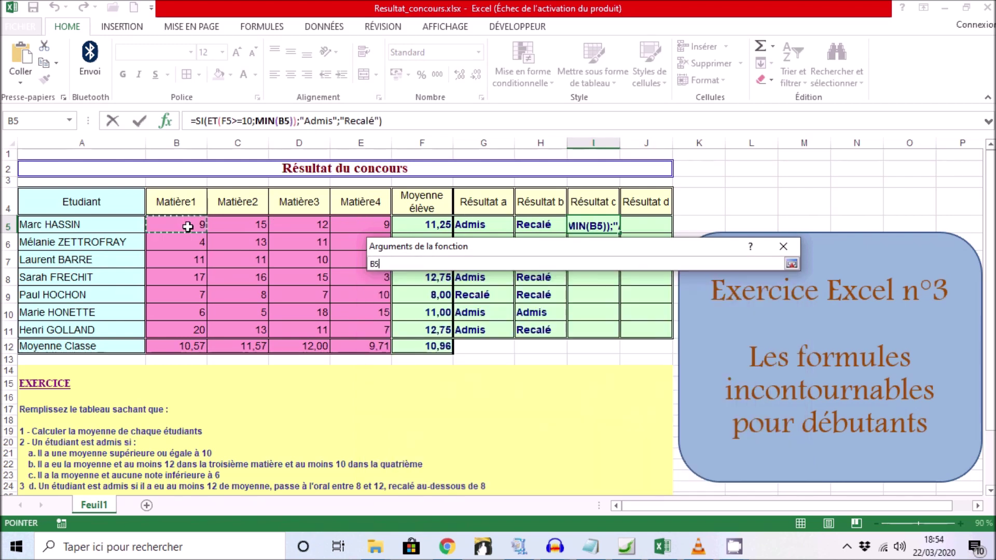
{"action": "left_click_drag", "start_coordinate": [330, 227], "coordinate": [354, 226]}
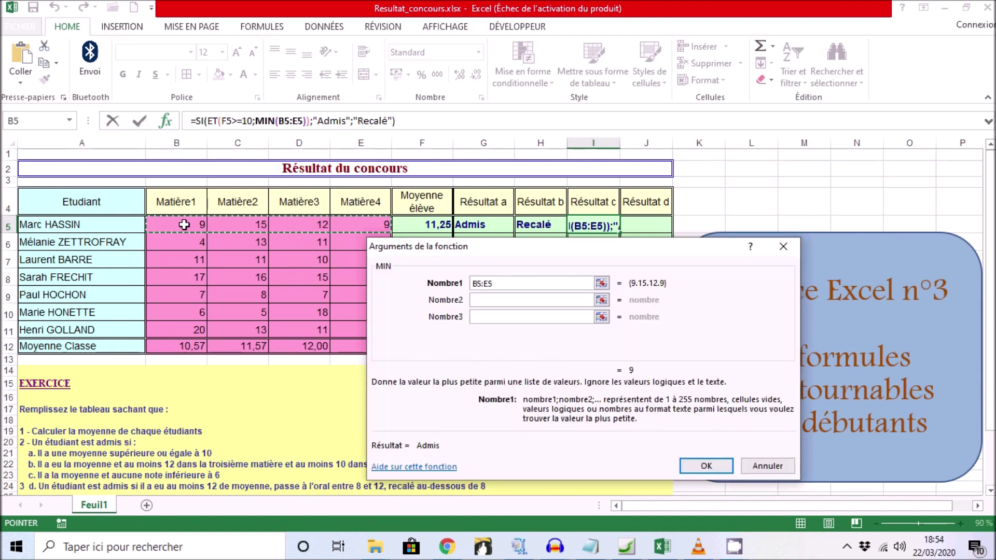
{"action": "left_click", "coordinate": [485, 284]}
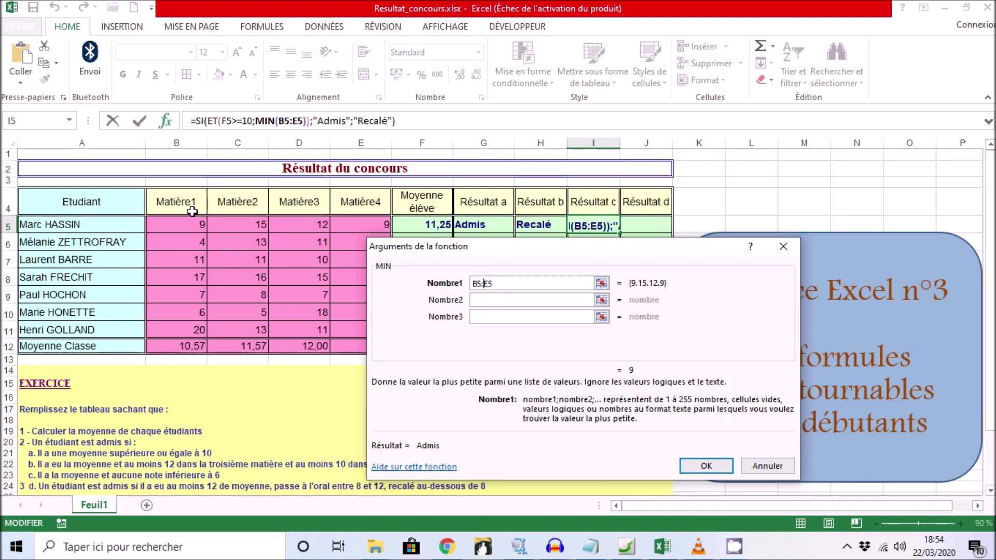
{"action": "left_click_drag", "start_coordinate": [180, 224], "coordinate": [384, 224]}
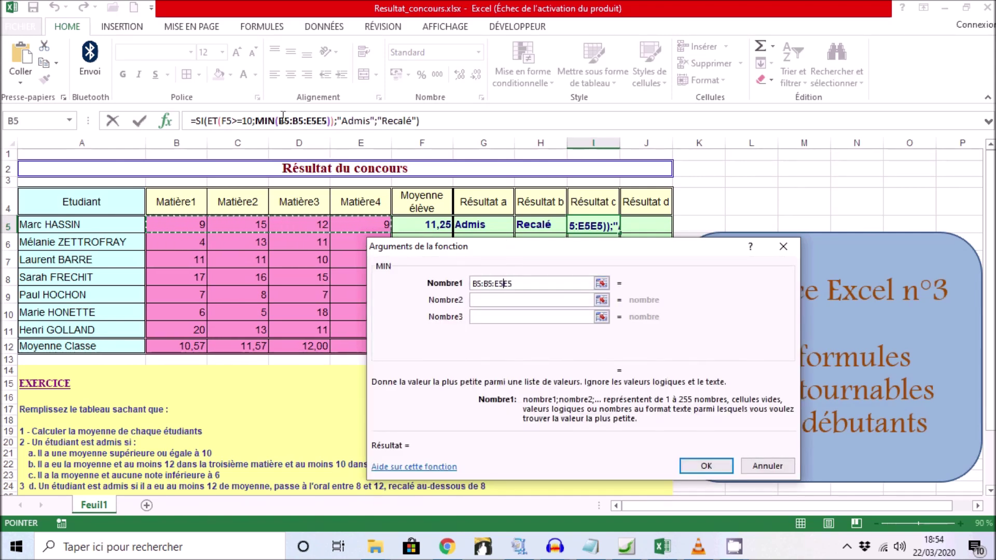
{"action": "left_click_drag", "start_coordinate": [533, 283], "coordinate": [430, 283]}
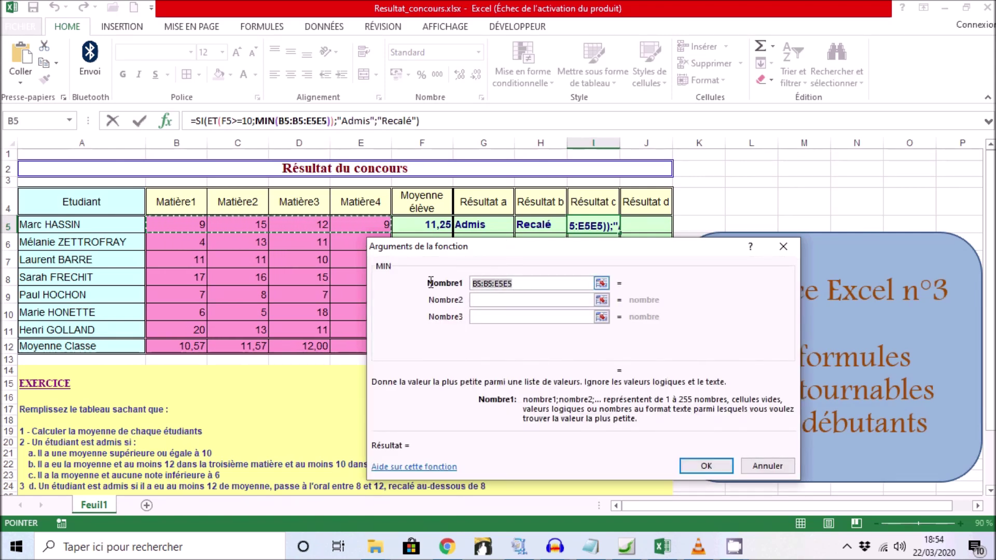
{"action": "key", "text": "BackSpace"}
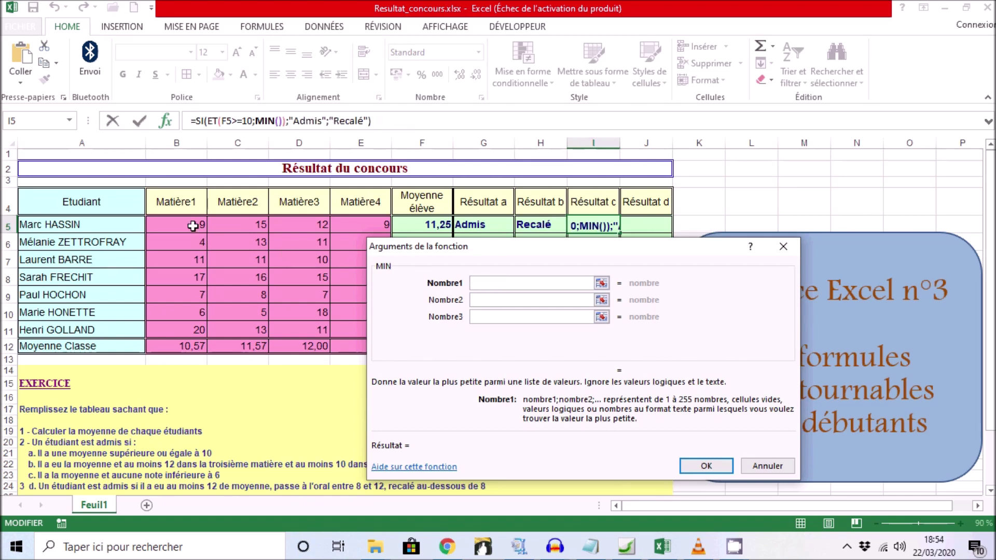
{"action": "left_click_drag", "start_coordinate": [193, 224], "coordinate": [353, 229]}
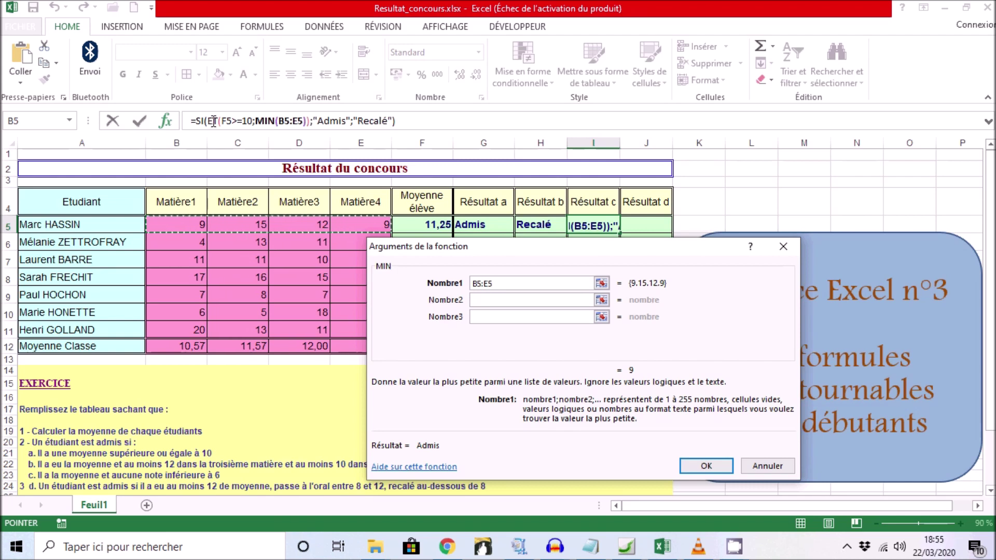
Append >=6 to the MIN condition and confirm I5's Résultat c formula
{"action": "left_click", "coordinate": [213, 121]}
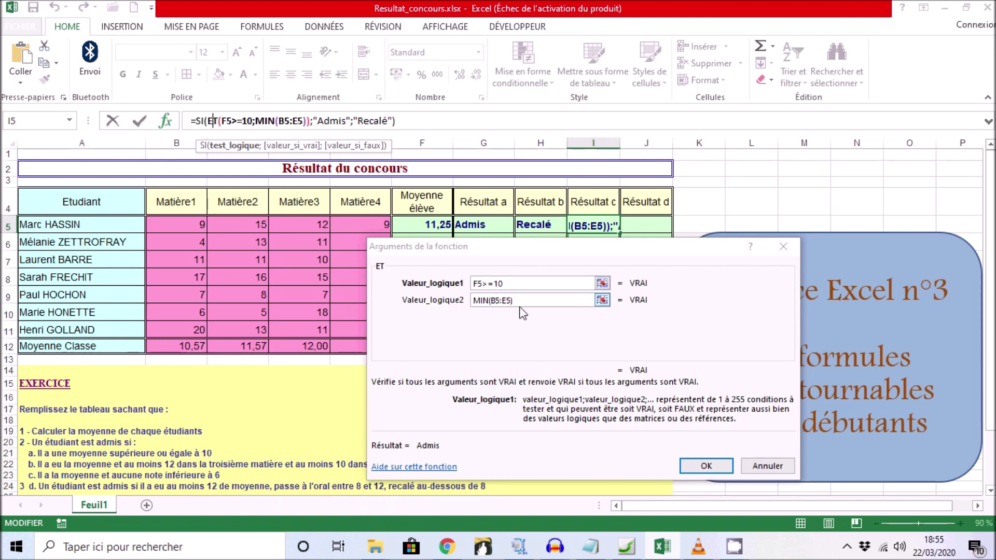
{"action": "left_click", "coordinate": [528, 301]}
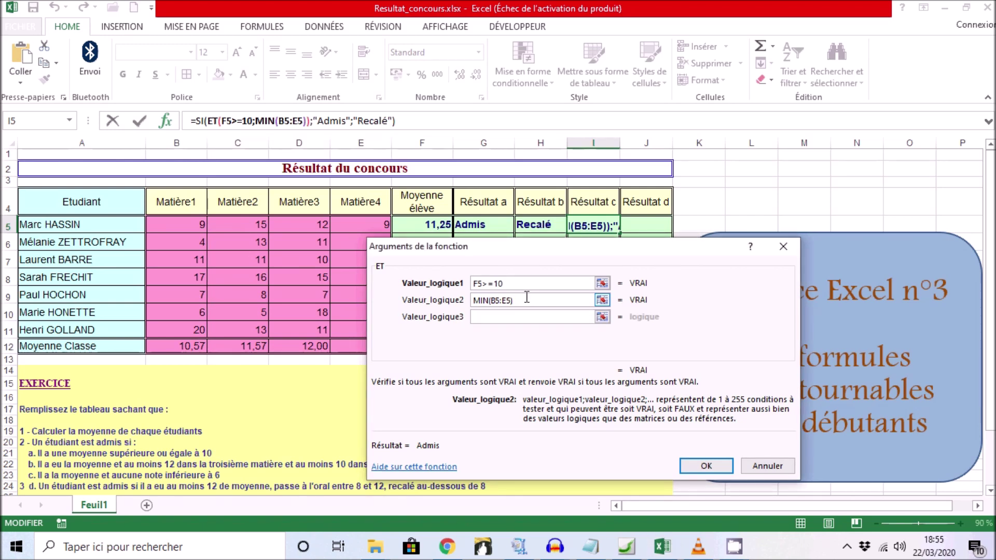
{"action": "type", "text": ">"}
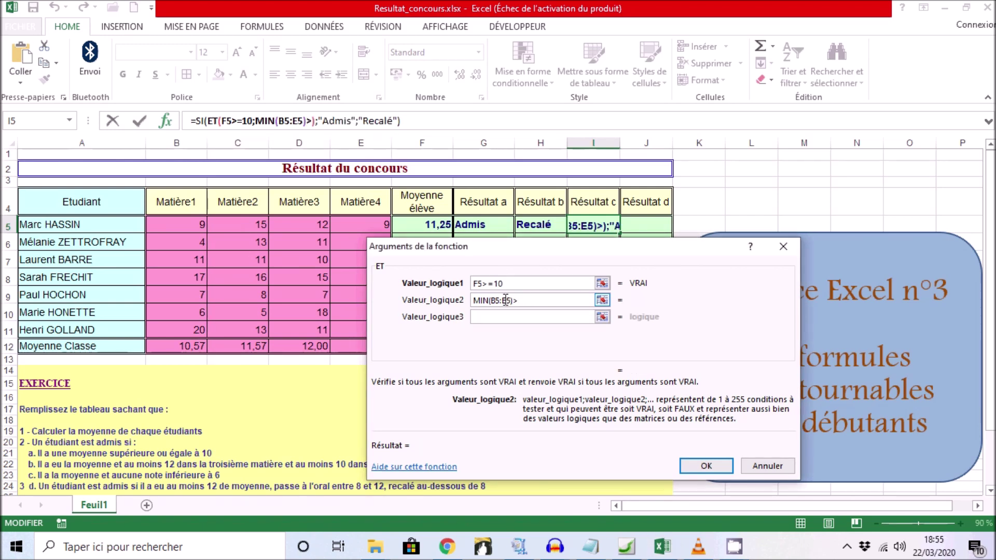
{"action": "type", "text": "=6"}
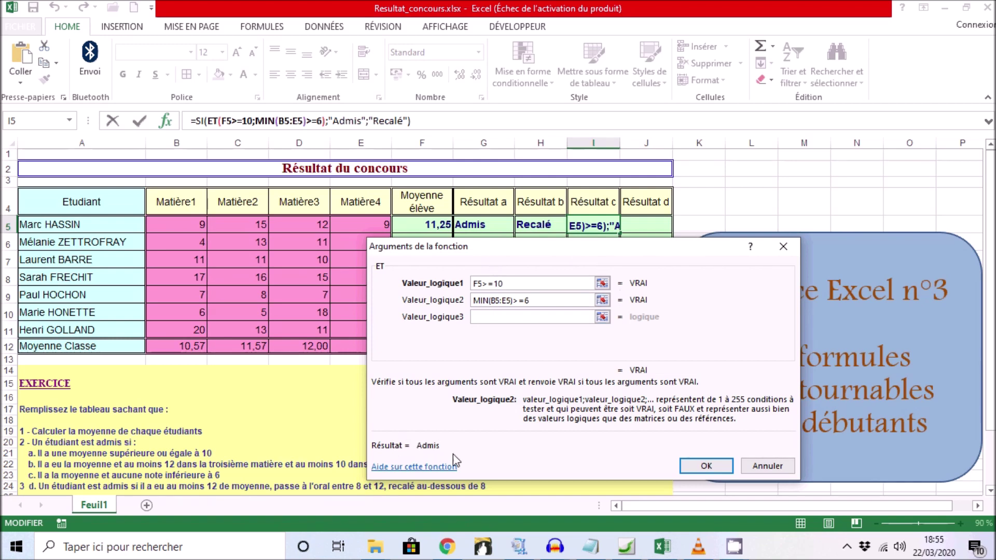
{"action": "left_click", "coordinate": [706, 466]}
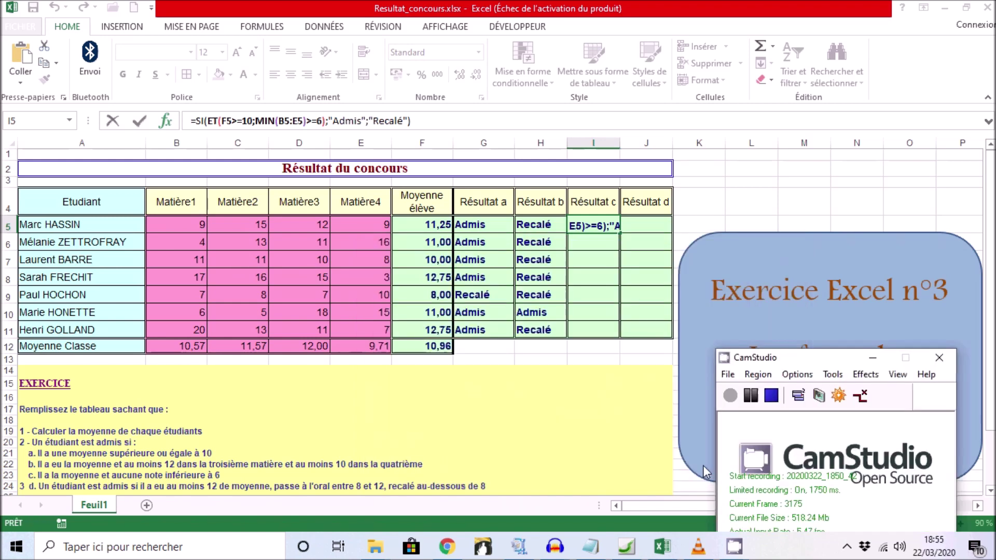
Fill I5's Résultat c formula down to I11 without formatting and check I6
{"action": "left_click", "coordinate": [605, 224]}
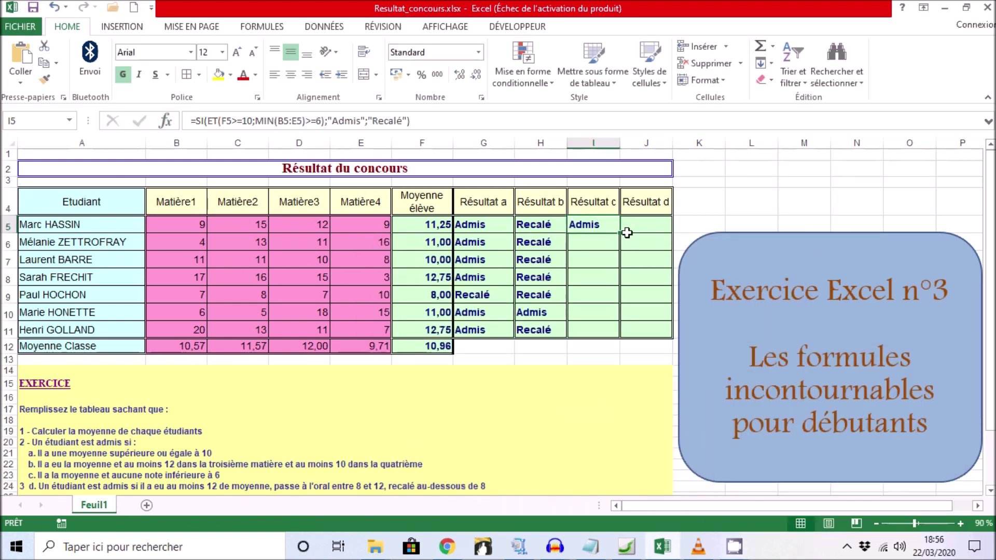
{"action": "left_click_drag", "start_coordinate": [621, 234], "coordinate": [623, 336]}
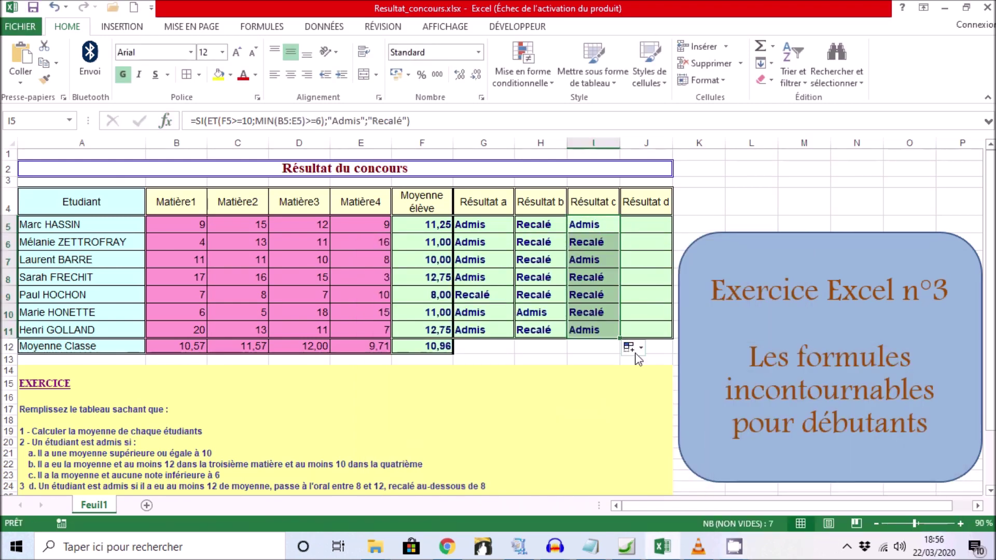
{"action": "left_click", "coordinate": [642, 351]}
{"action": "left_click", "coordinate": [640, 400]}
{"action": "left_click", "coordinate": [594, 241]}
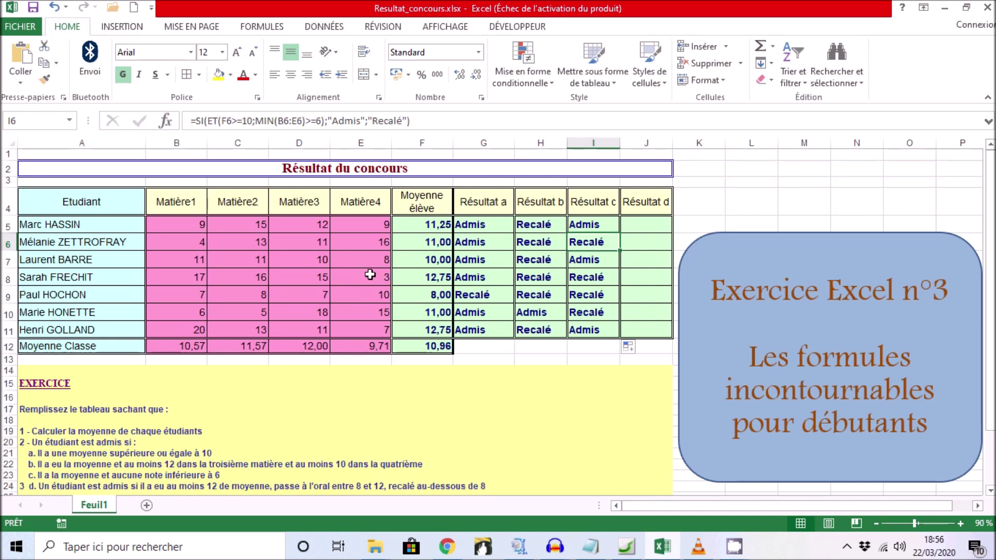
{"action": "left_click", "coordinate": [654, 224]}
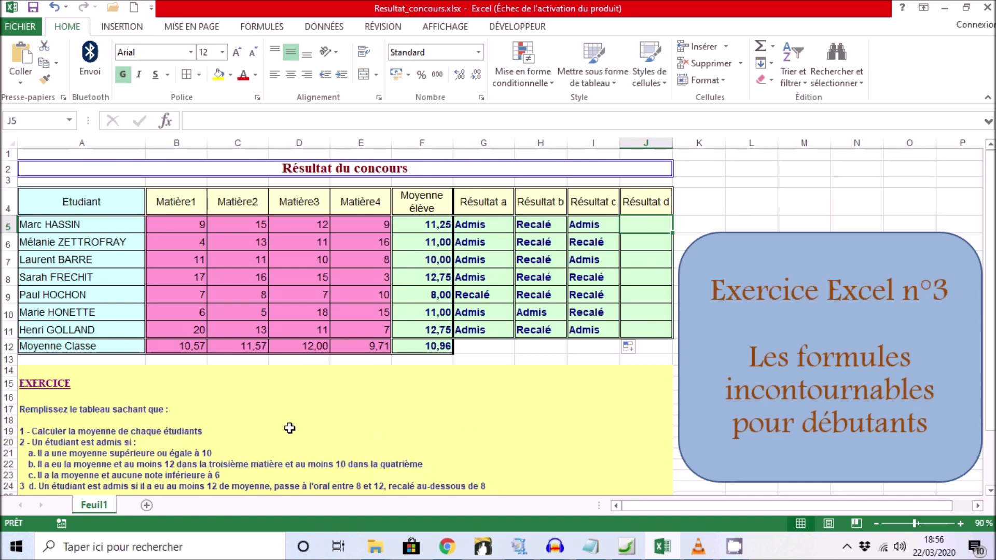
{"action": "scroll", "coordinate": [152, 419], "scroll_direction": "down", "scroll_amount": 3}
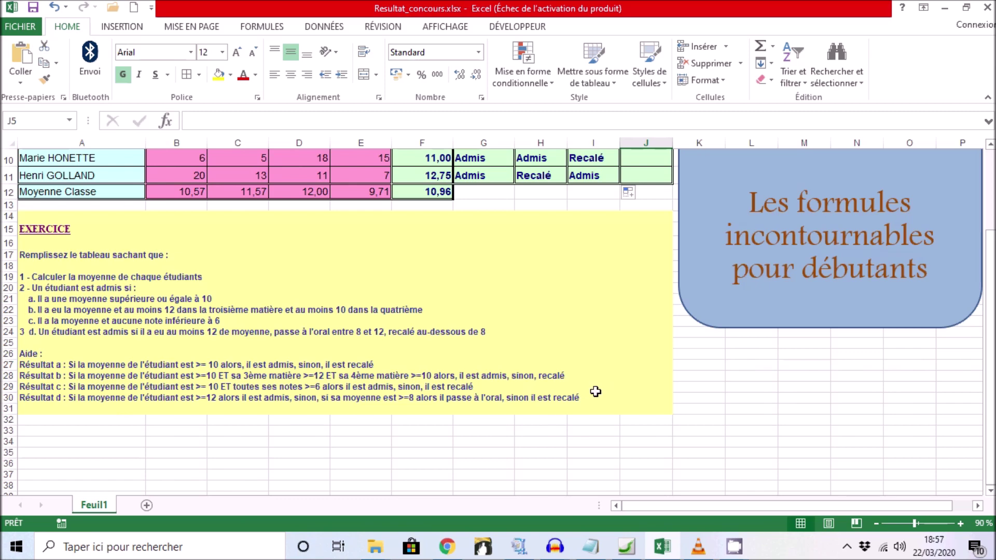
{"action": "scroll", "coordinate": [582, 370], "scroll_direction": "up", "scroll_amount": 3}
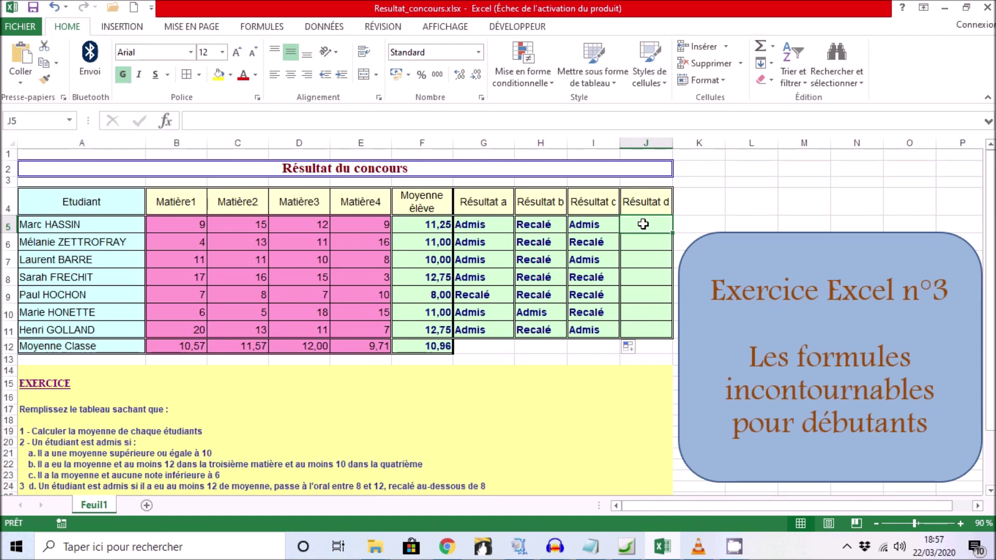
{"action": "left_click", "coordinate": [173, 126]}
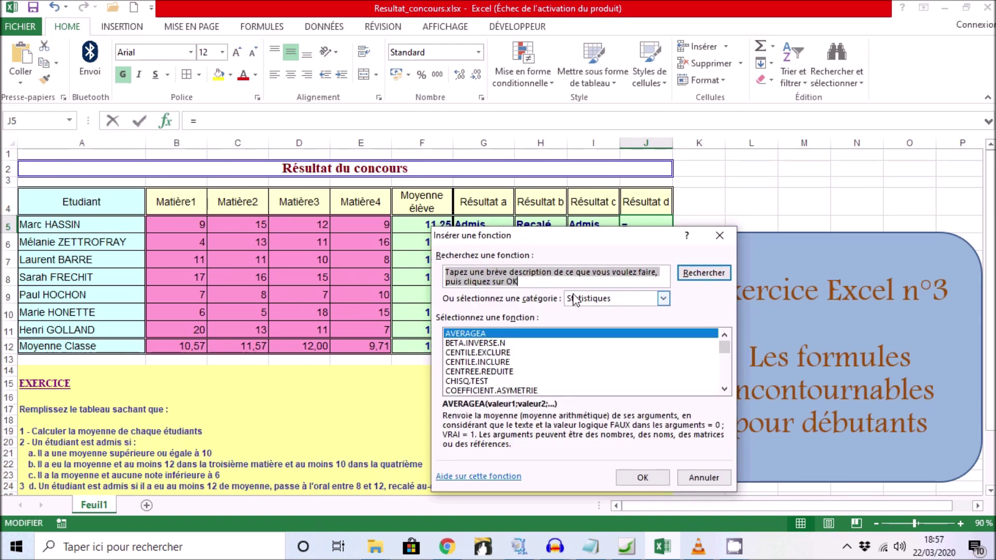
Insert the logical SI function into J5 from the Insert Function dialog
{"action": "left_click", "coordinate": [663, 298]}
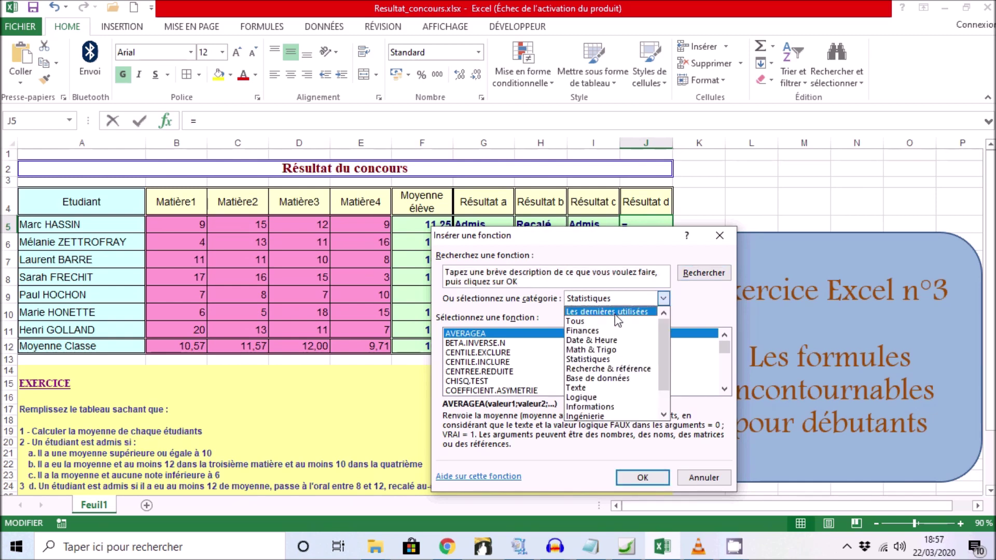
{"action": "left_click", "coordinate": [592, 398]}
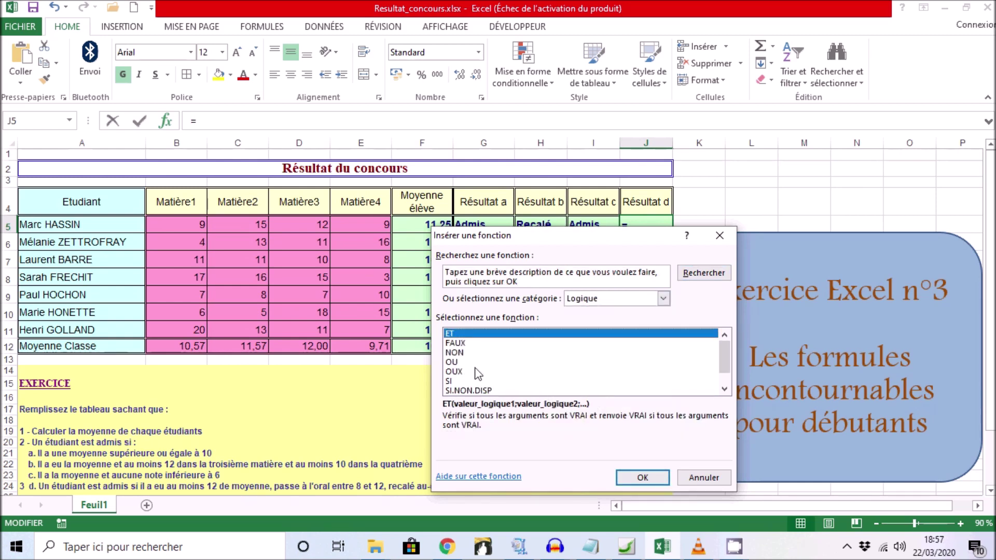
{"action": "left_click", "coordinate": [460, 381]}
{"action": "left_click", "coordinate": [642, 478]}
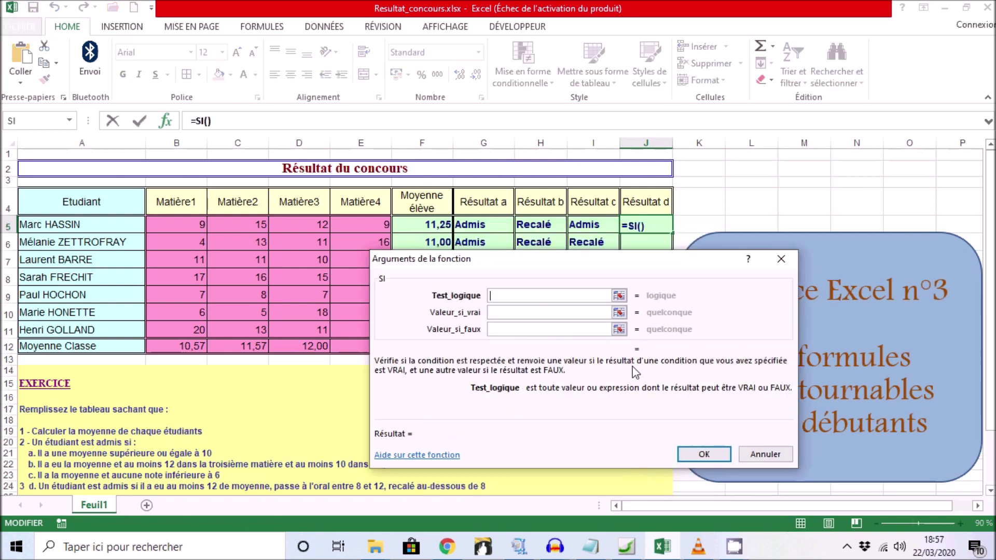
{"action": "left_click_drag", "start_coordinate": [551, 264], "coordinate": [622, 271]}
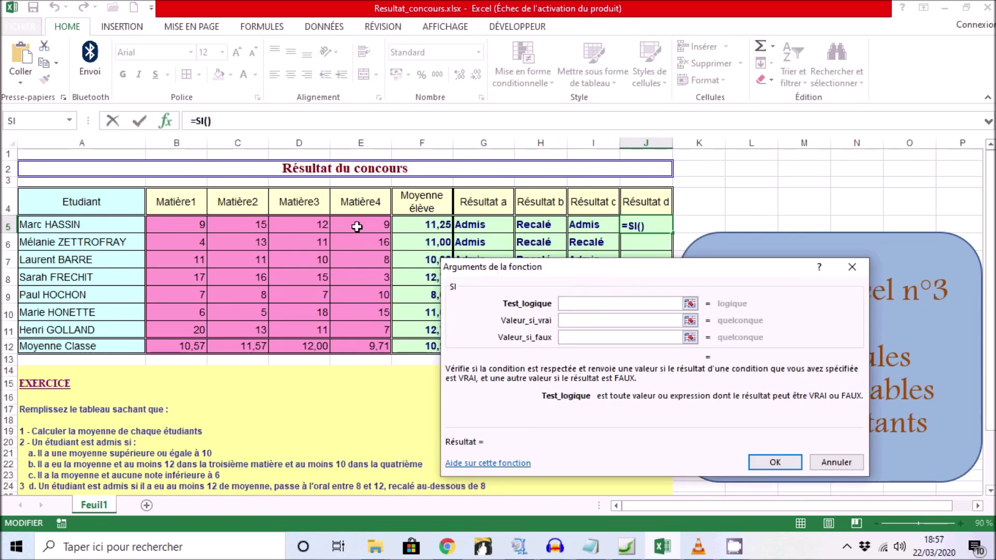
Set the SI test to F5>=12 with "admis" as the value if true
{"action": "left_click", "coordinate": [437, 225]}
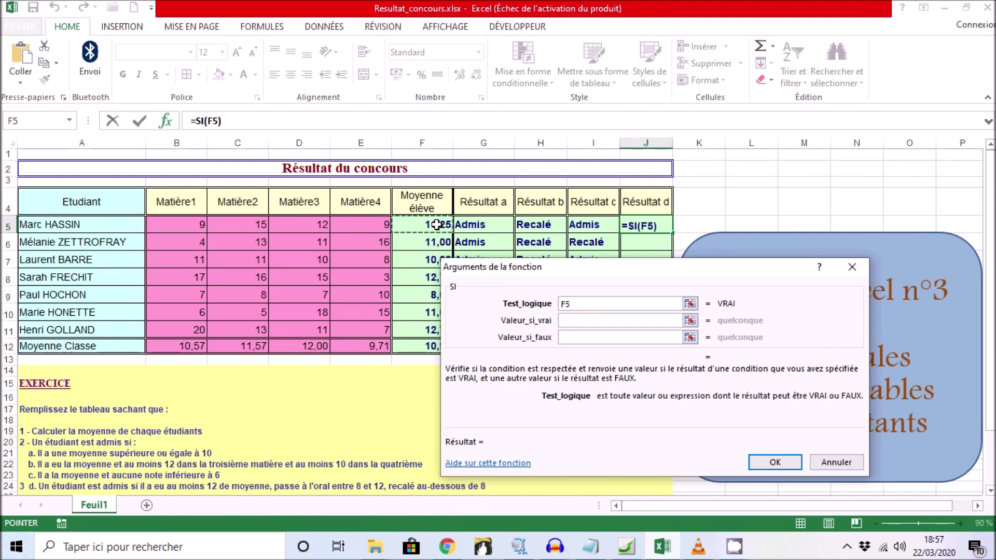
{"action": "type", "text": ">"}
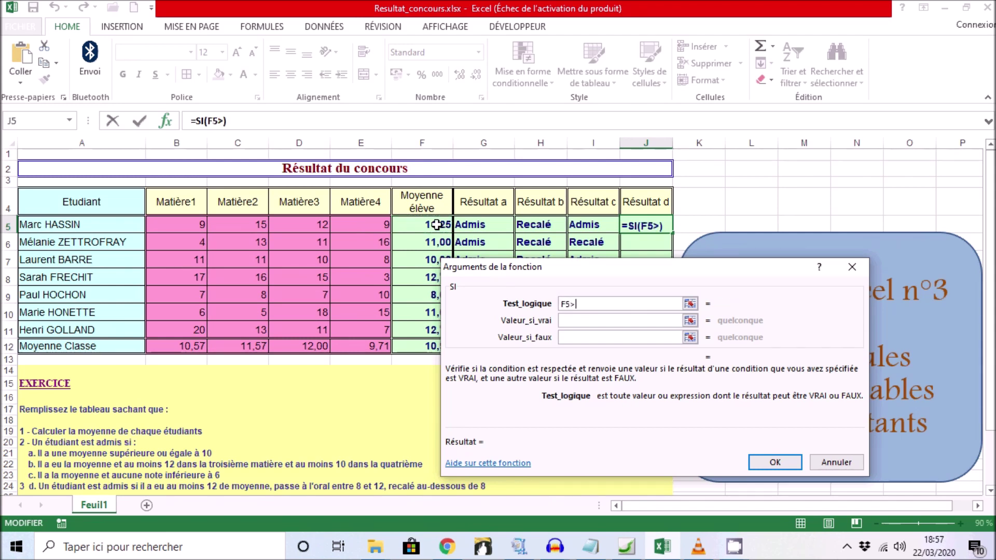
{"action": "type", "text": "=12"}
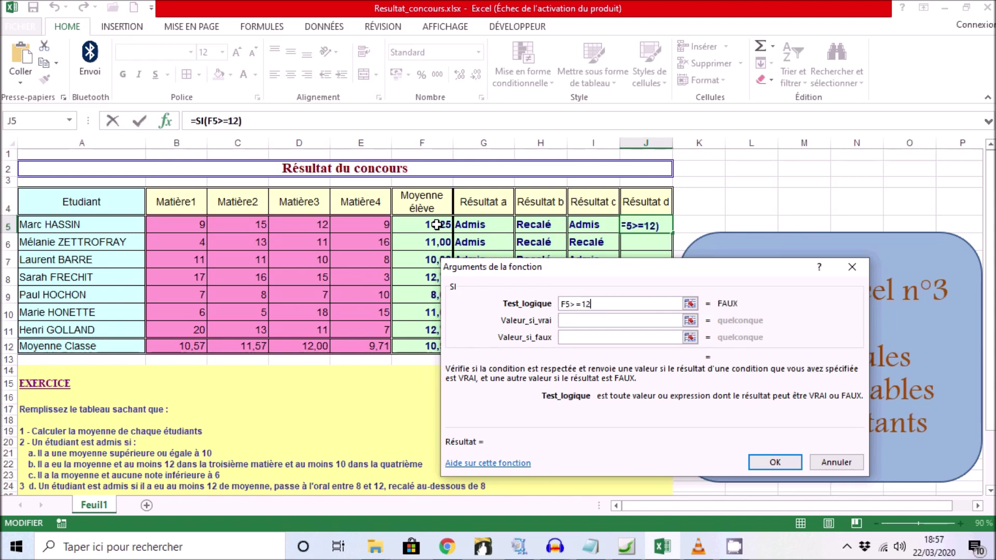
{"action": "left_click", "coordinate": [569, 321]}
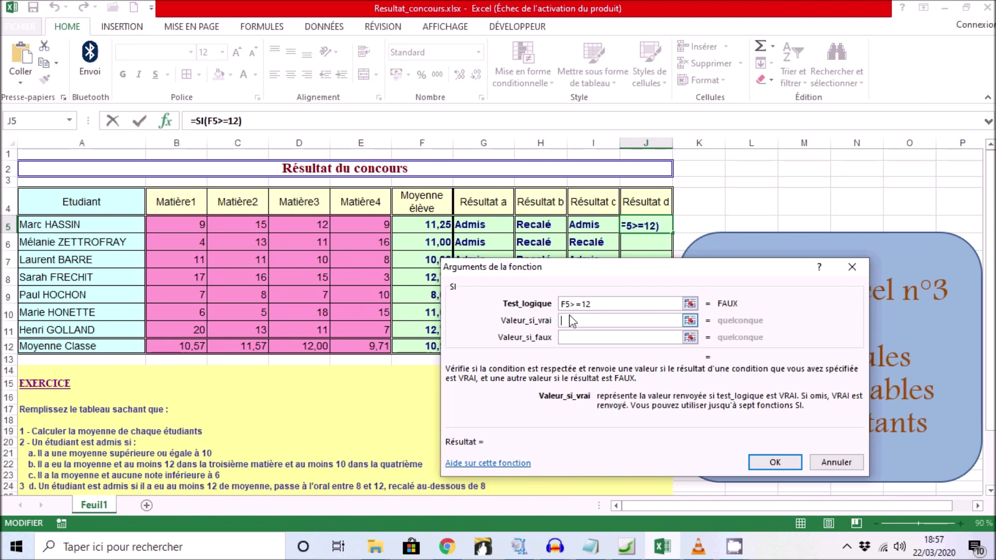
{"action": "type", "text": "admis"}
{"action": "left_click", "coordinate": [596, 340]}
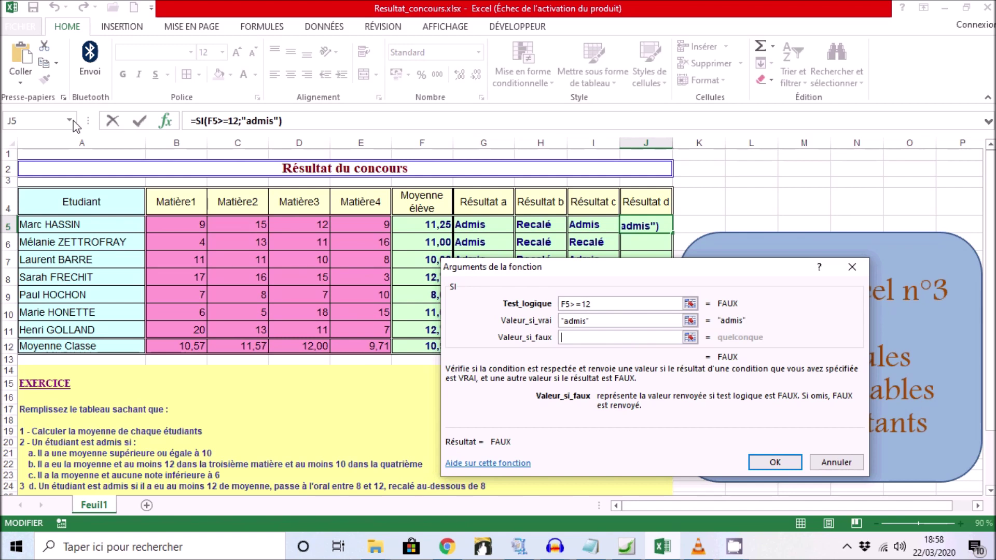
{"action": "left_click", "coordinate": [70, 121]}
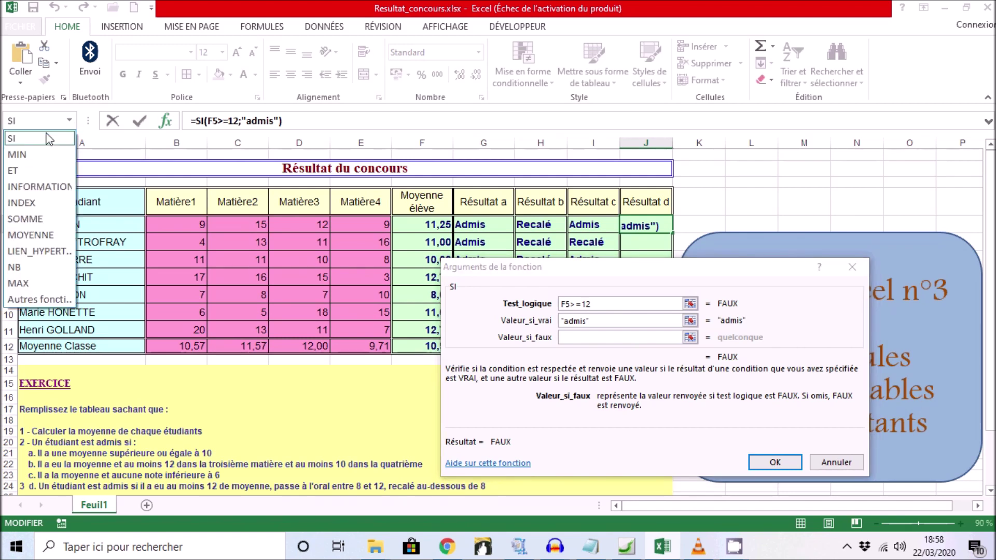
Nest SI(F5>=8;"Oral";"Recalé") as J5's value if false and confirm the formula
{"action": "left_click", "coordinate": [12, 139]}
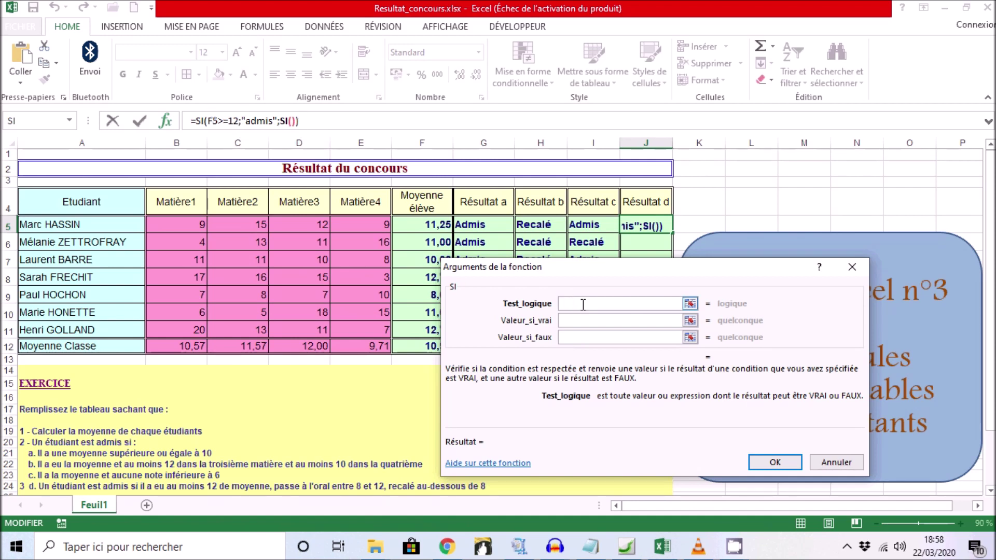
{"action": "left_click", "coordinate": [432, 222]}
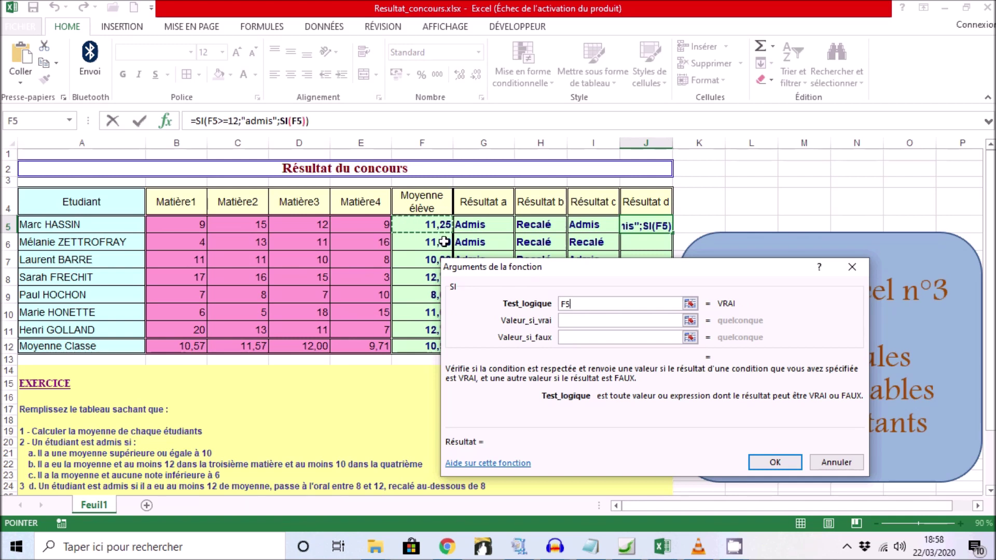
{"action": "type", "text": ">="}
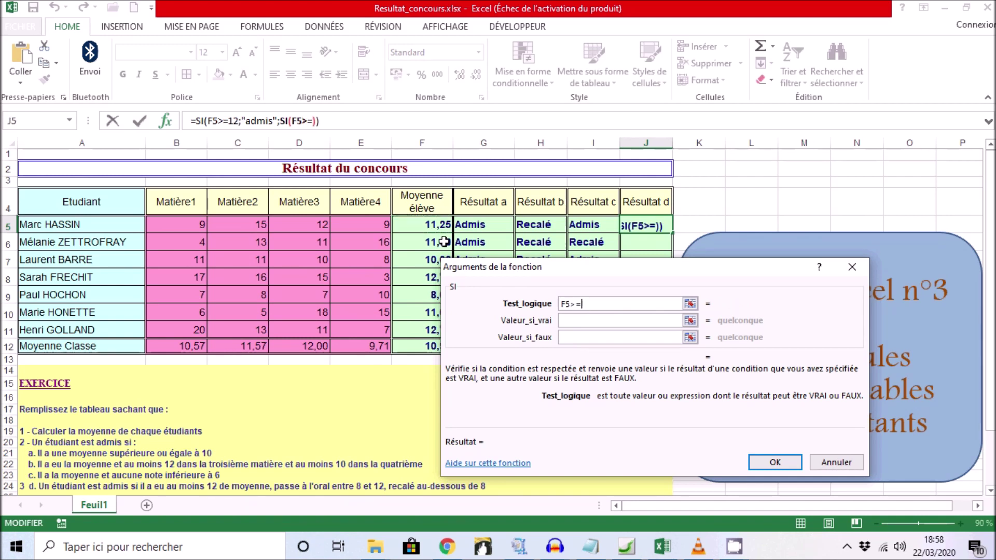
{"action": "type", "text": "8"}
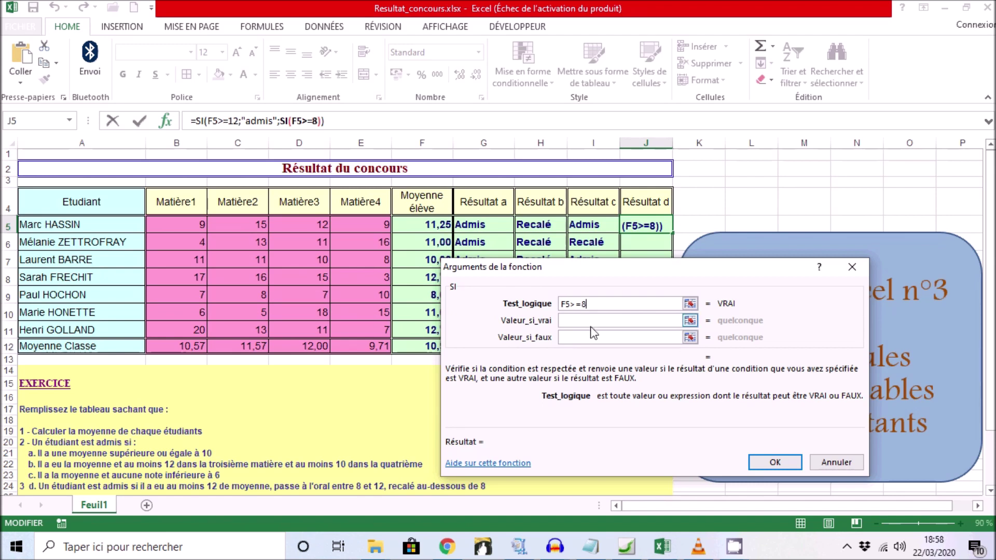
{"action": "left_click", "coordinate": [597, 321]}
{"action": "type", "text": "Oral"}
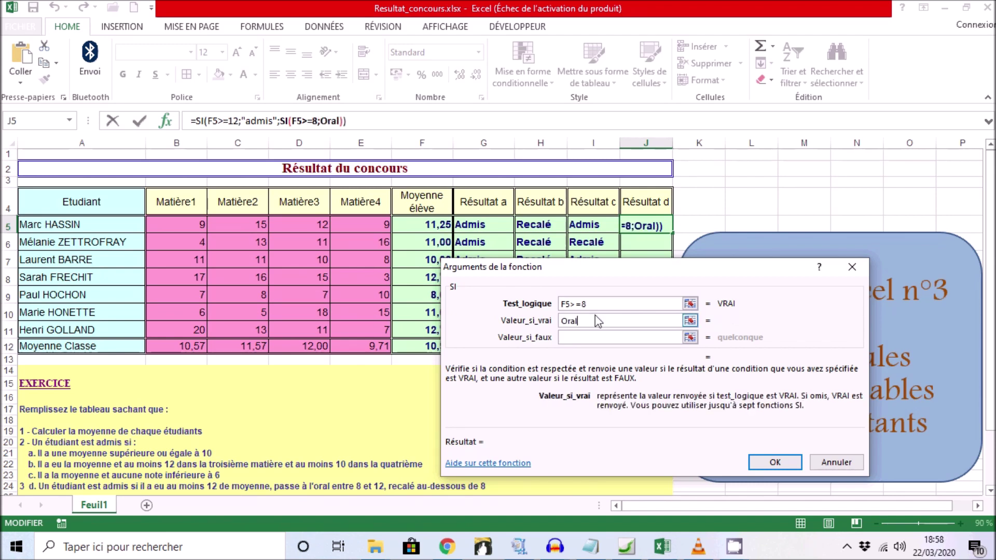
{"action": "left_click", "coordinate": [586, 337]}
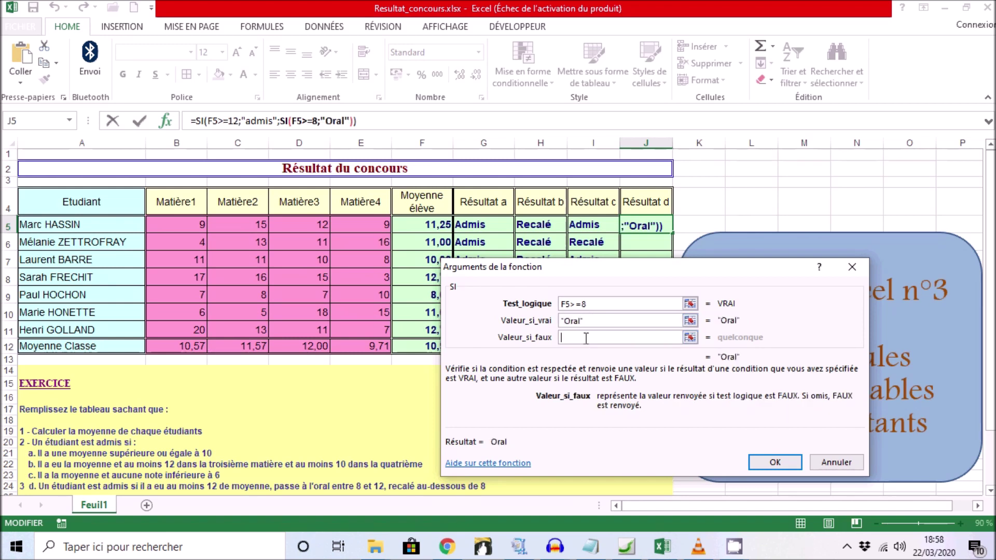
{"action": "type", "text": "R"}
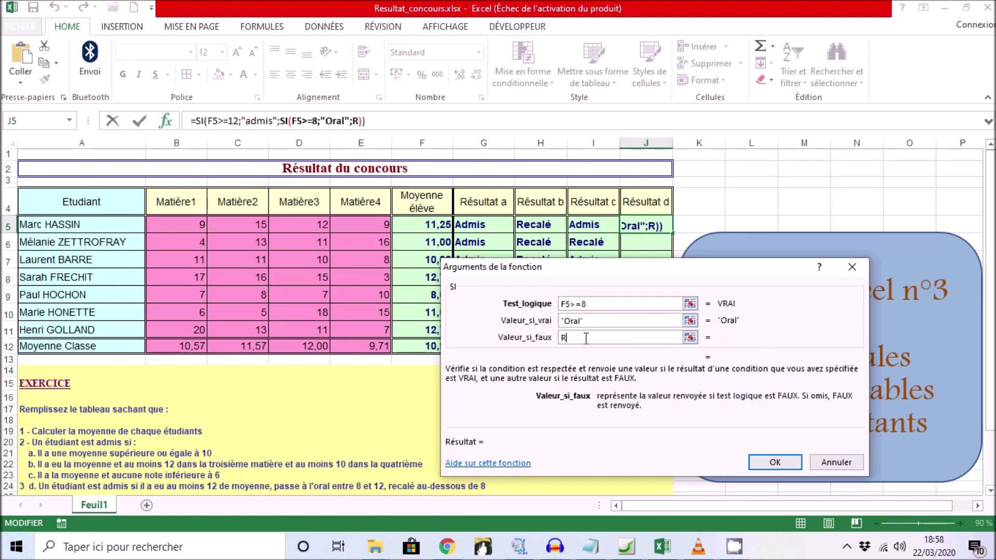
{"action": "type", "text": "ec"}
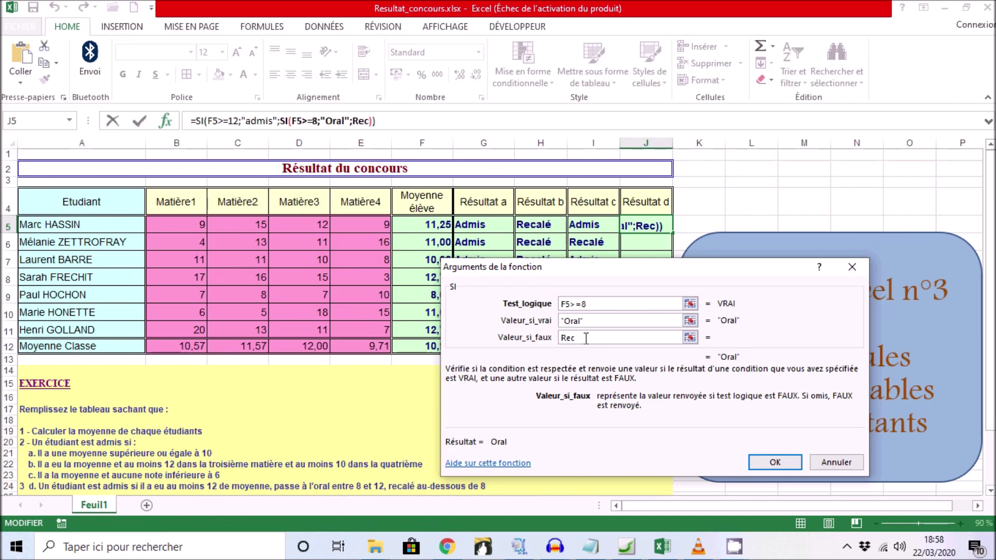
{"action": "type", "text": "alé"}
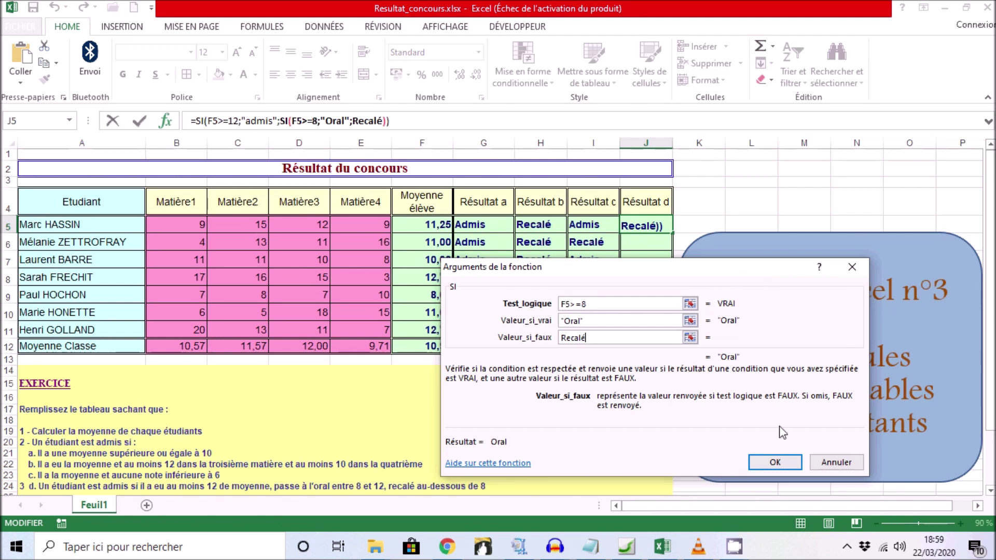
{"action": "left_click", "coordinate": [774, 465]}
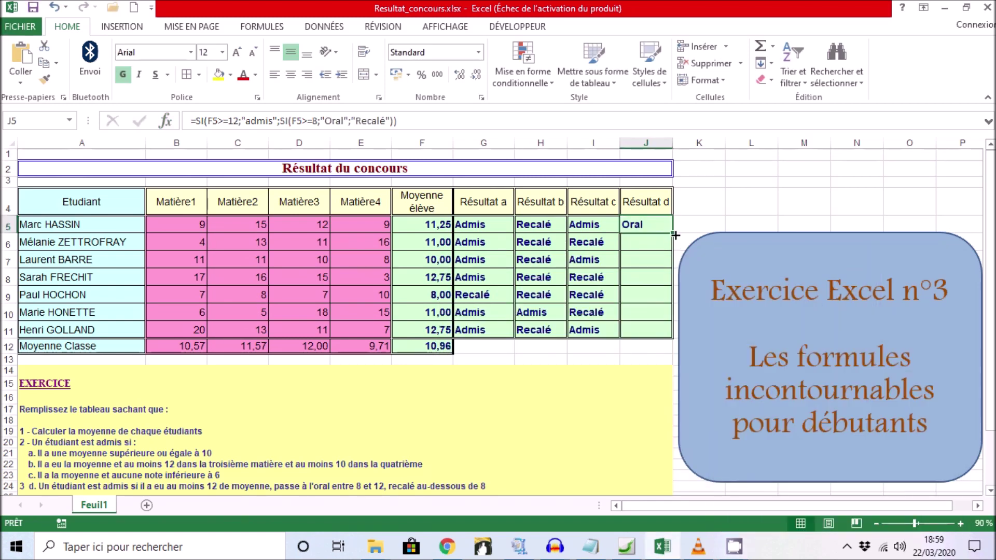
Fill J5's nested formula down to J11 and check the copies in J8 and J9
{"action": "left_click_drag", "start_coordinate": [672, 234], "coordinate": [672, 340]}
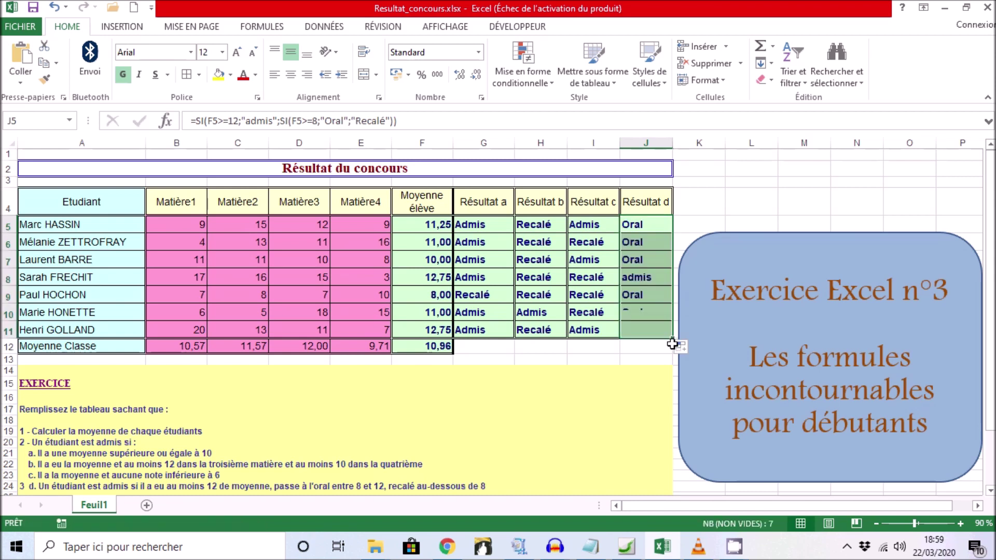
{"action": "left_click", "coordinate": [693, 349]}
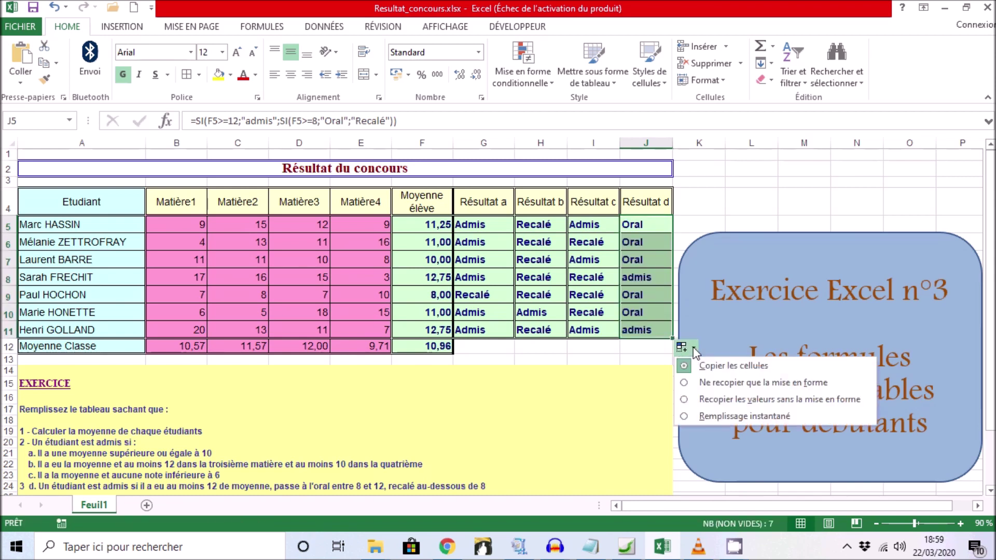
{"action": "left_click", "coordinate": [690, 400]}
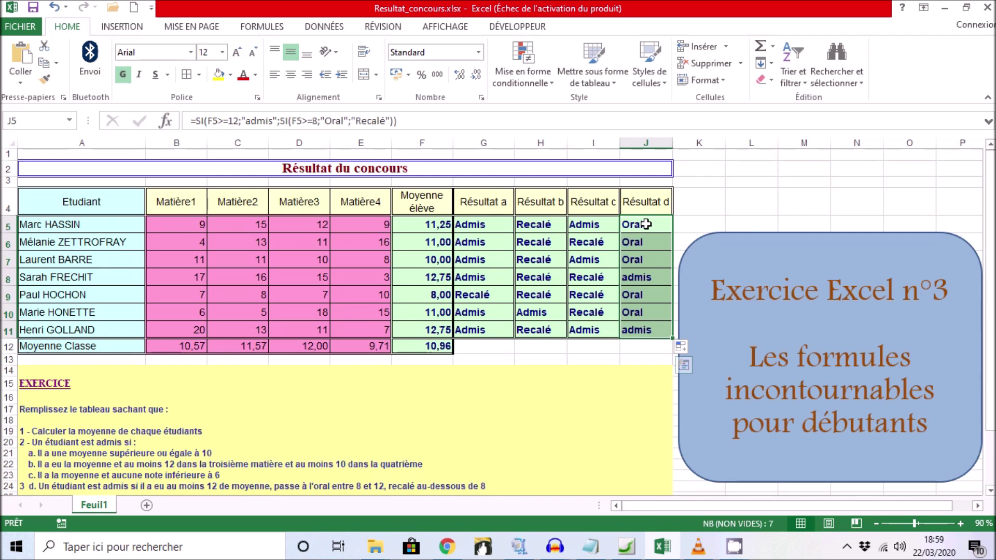
{"action": "left_click", "coordinate": [649, 279]}
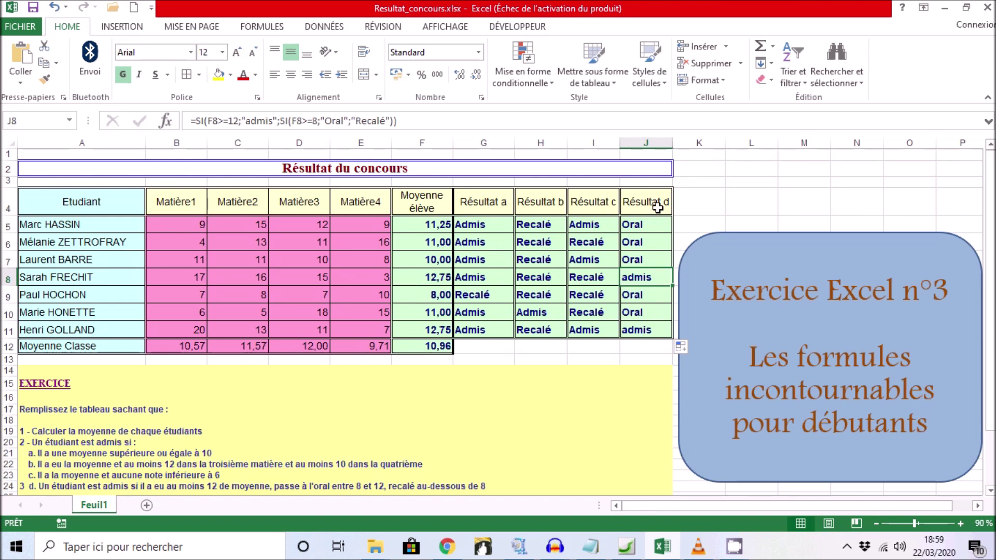
{"action": "left_click", "coordinate": [647, 299]}
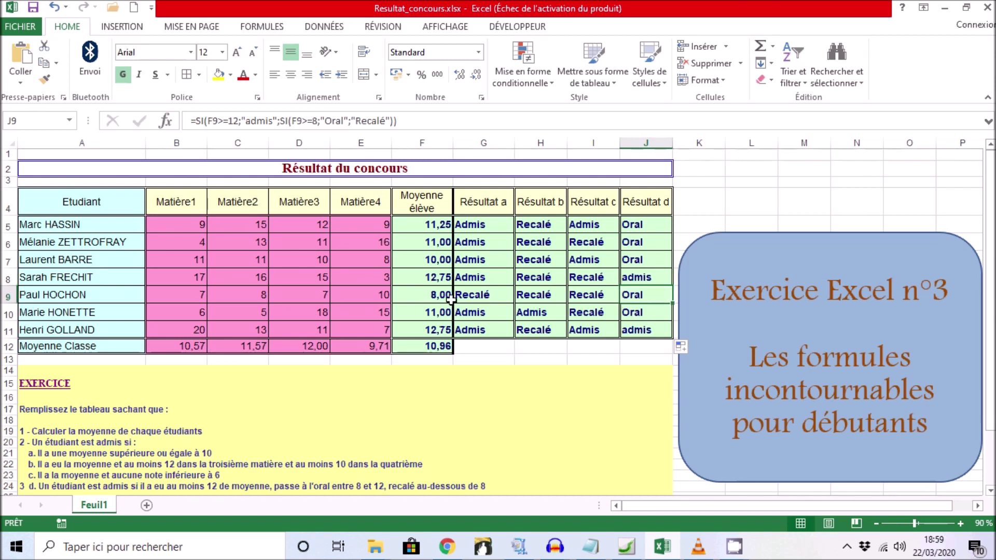
Change the Matière4 grade in E9 to 9 and check the resulting F9 average
{"action": "left_click", "coordinate": [358, 294]}
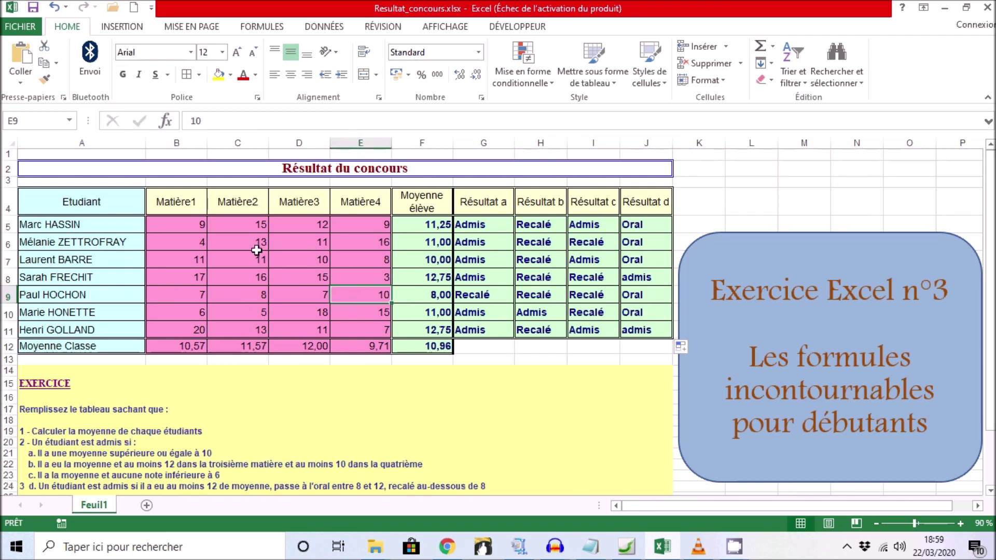
{"action": "type", "text": "9"}
{"action": "key", "text": "Return"}
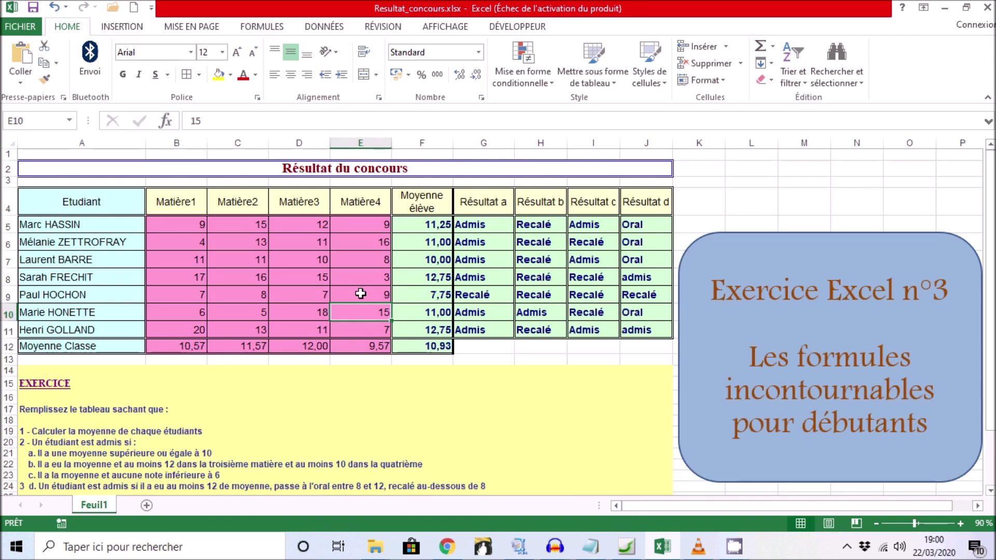
{"action": "left_click", "coordinate": [435, 295]}
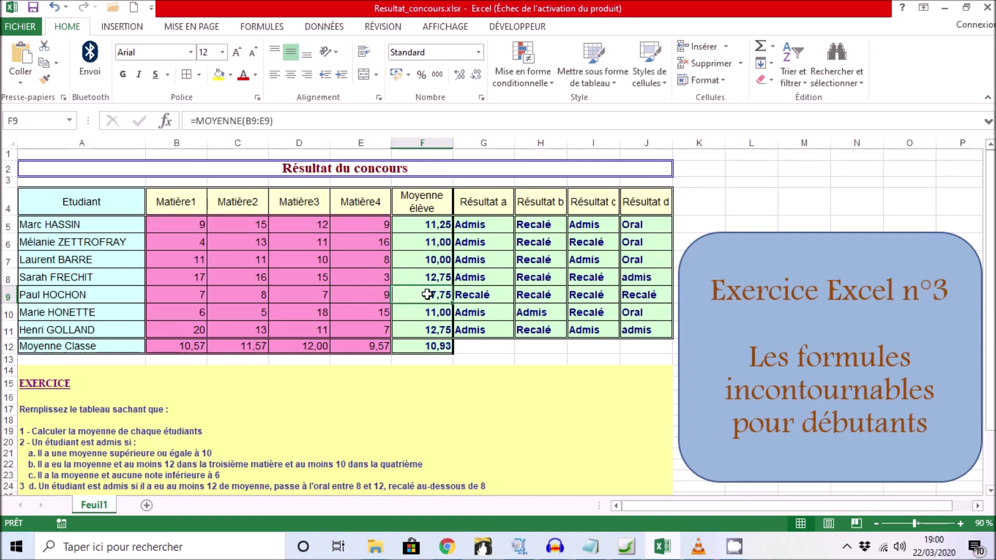
{"action": "left_click", "coordinate": [383, 295]}
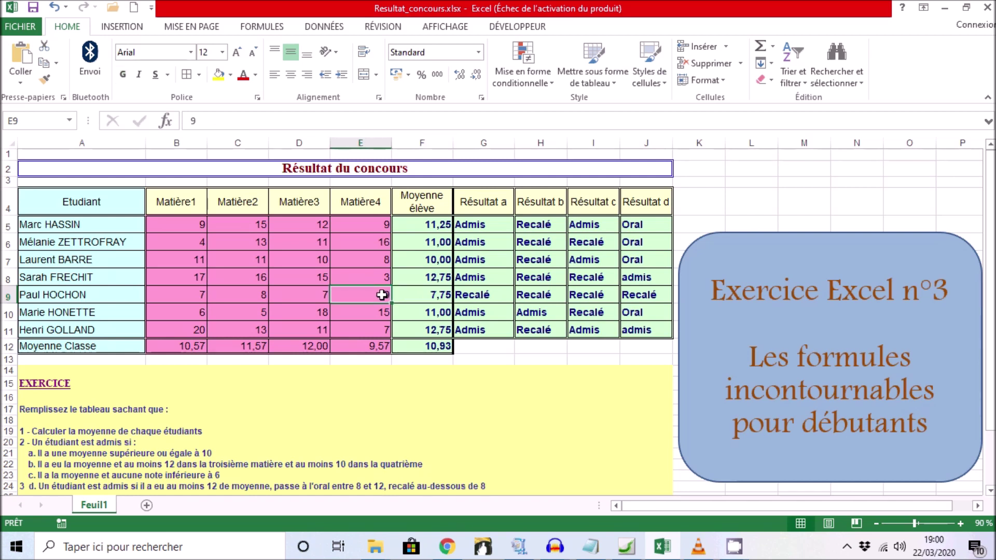